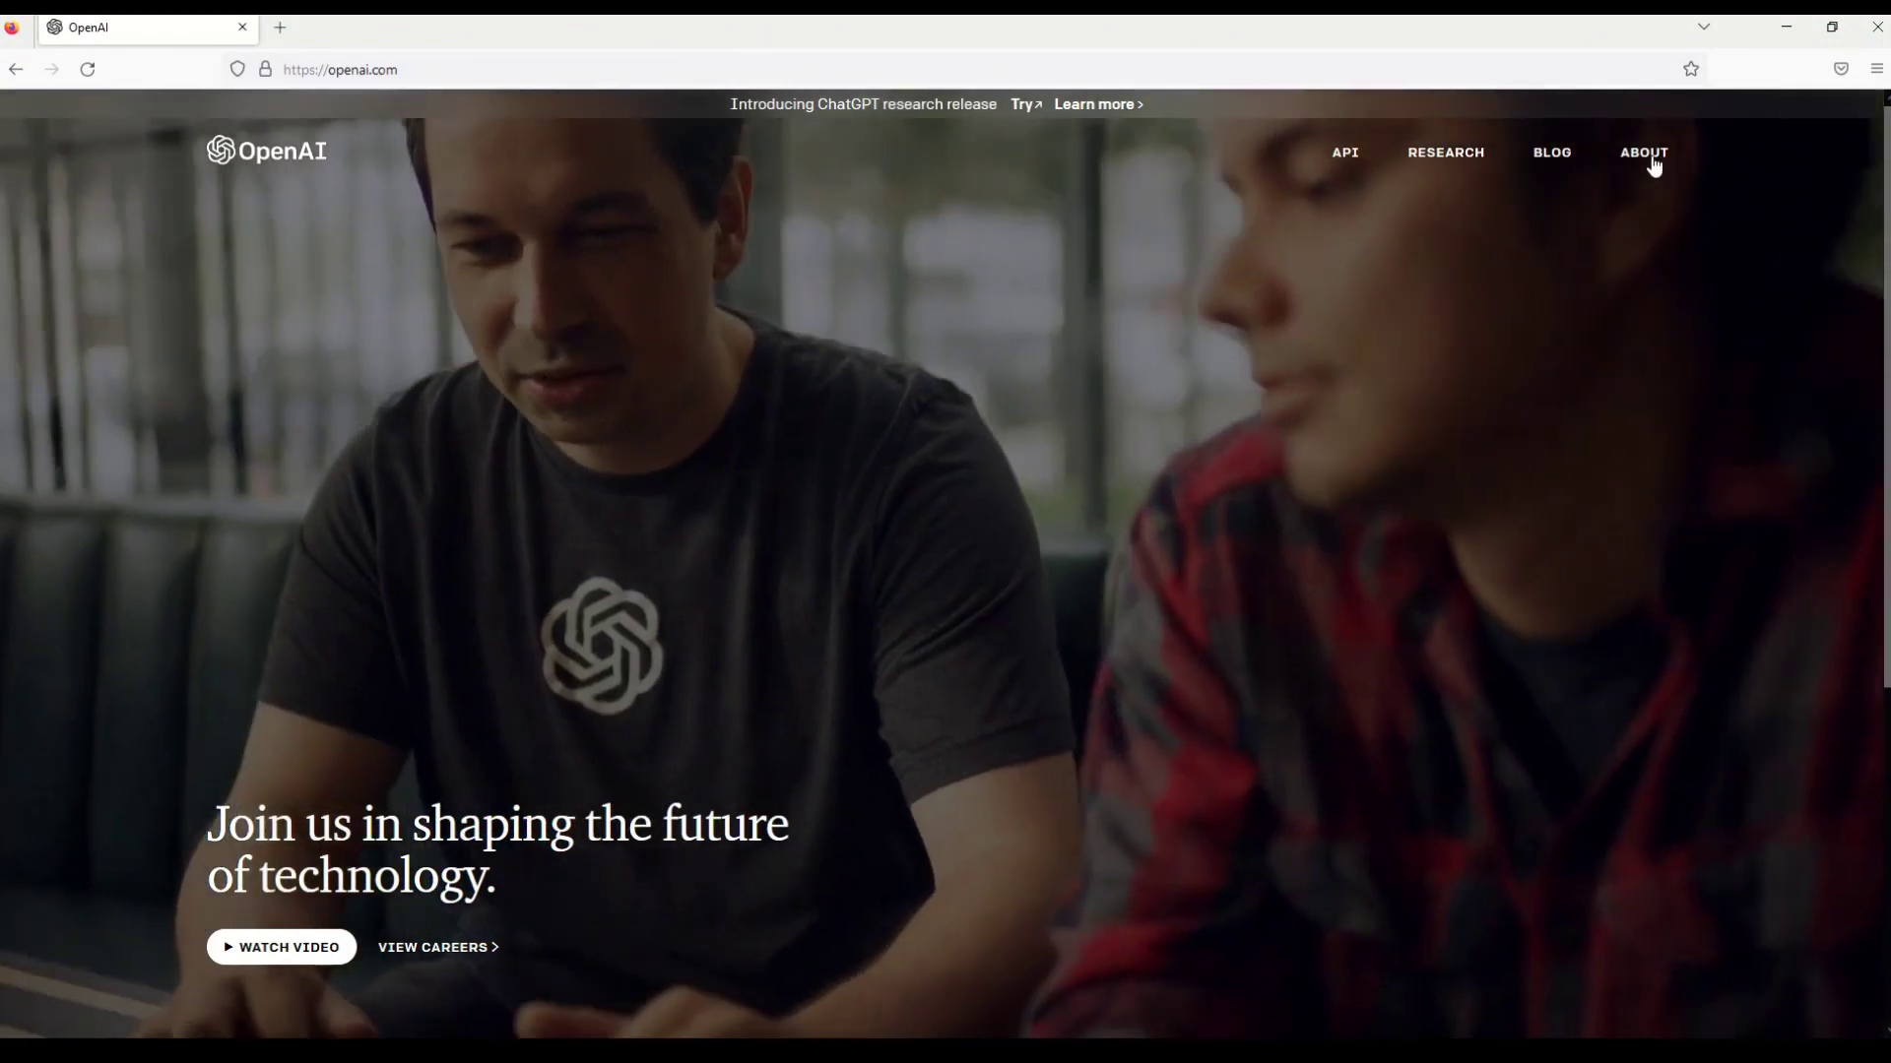
Step: Go to the About OpenAI page and highlight phrases of its artificial general intelligence mission statement
{"action": "left_click", "coordinate": [1652, 159]}
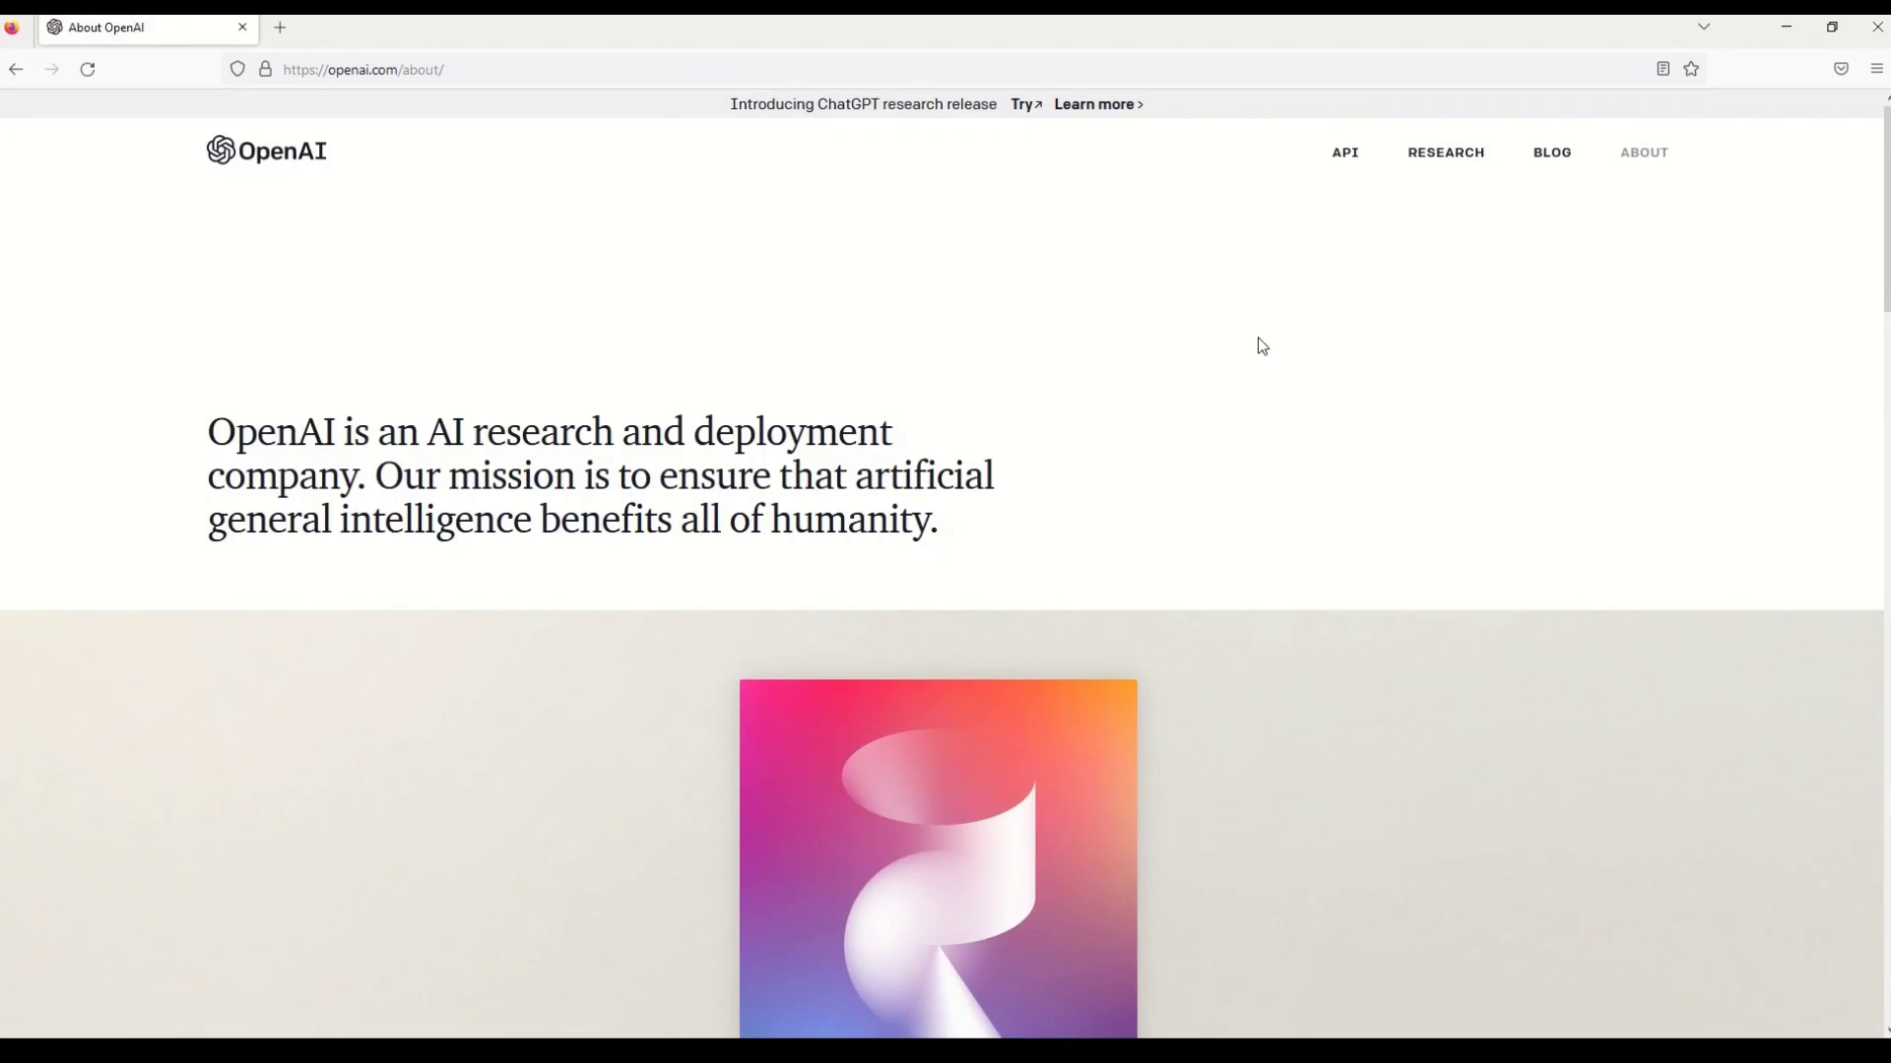
{"action": "left_click_drag", "start_coordinate": [380, 436], "coordinate": [899, 436]}
{"action": "left_click", "coordinate": [503, 493]}
{"action": "left_click_drag", "start_coordinate": [450, 481], "coordinate": [989, 476]}
{"action": "left_click_drag", "start_coordinate": [341, 523], "coordinate": [955, 533]}
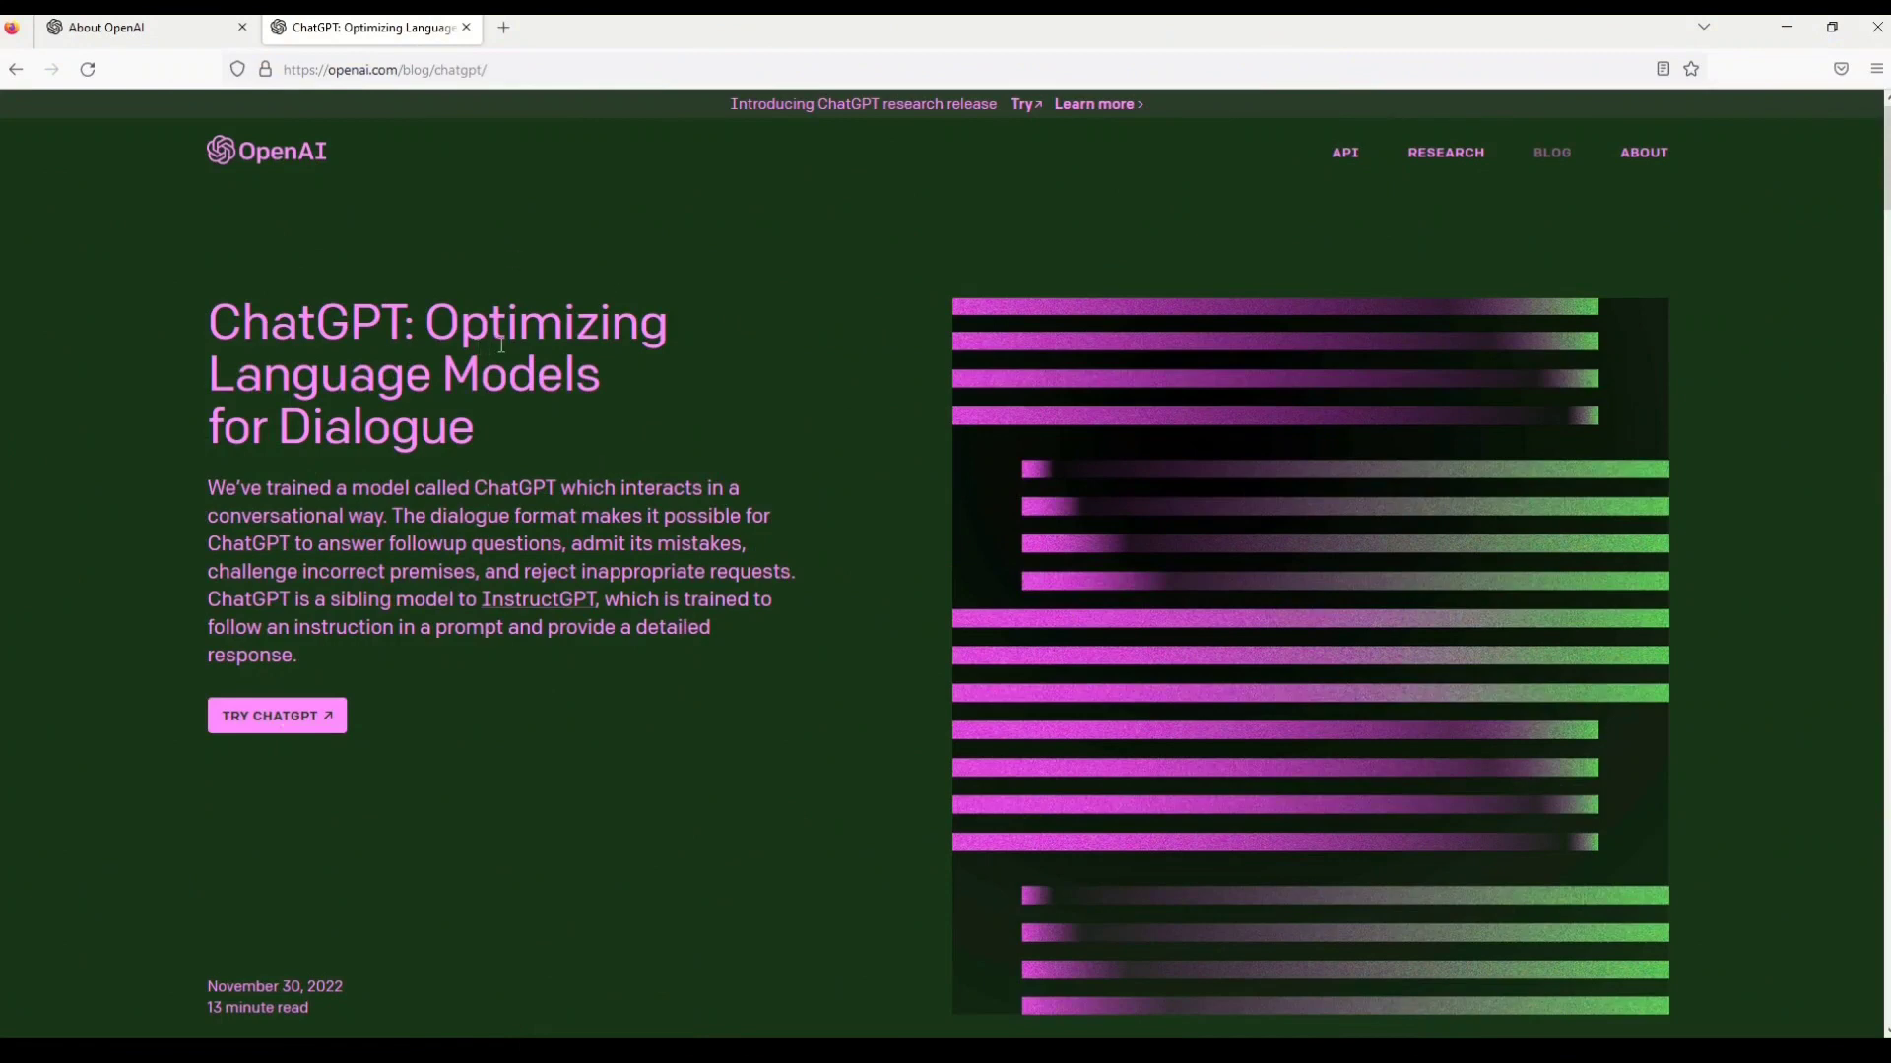
Step: Highlight 'Optimizing' and 'Language Models' in the blog post title, then clear the selection
{"action": "left_click_drag", "start_coordinate": [490, 327], "coordinate": [620, 328]}
{"action": "left_click_drag", "start_coordinate": [349, 382], "coordinate": [506, 383]}
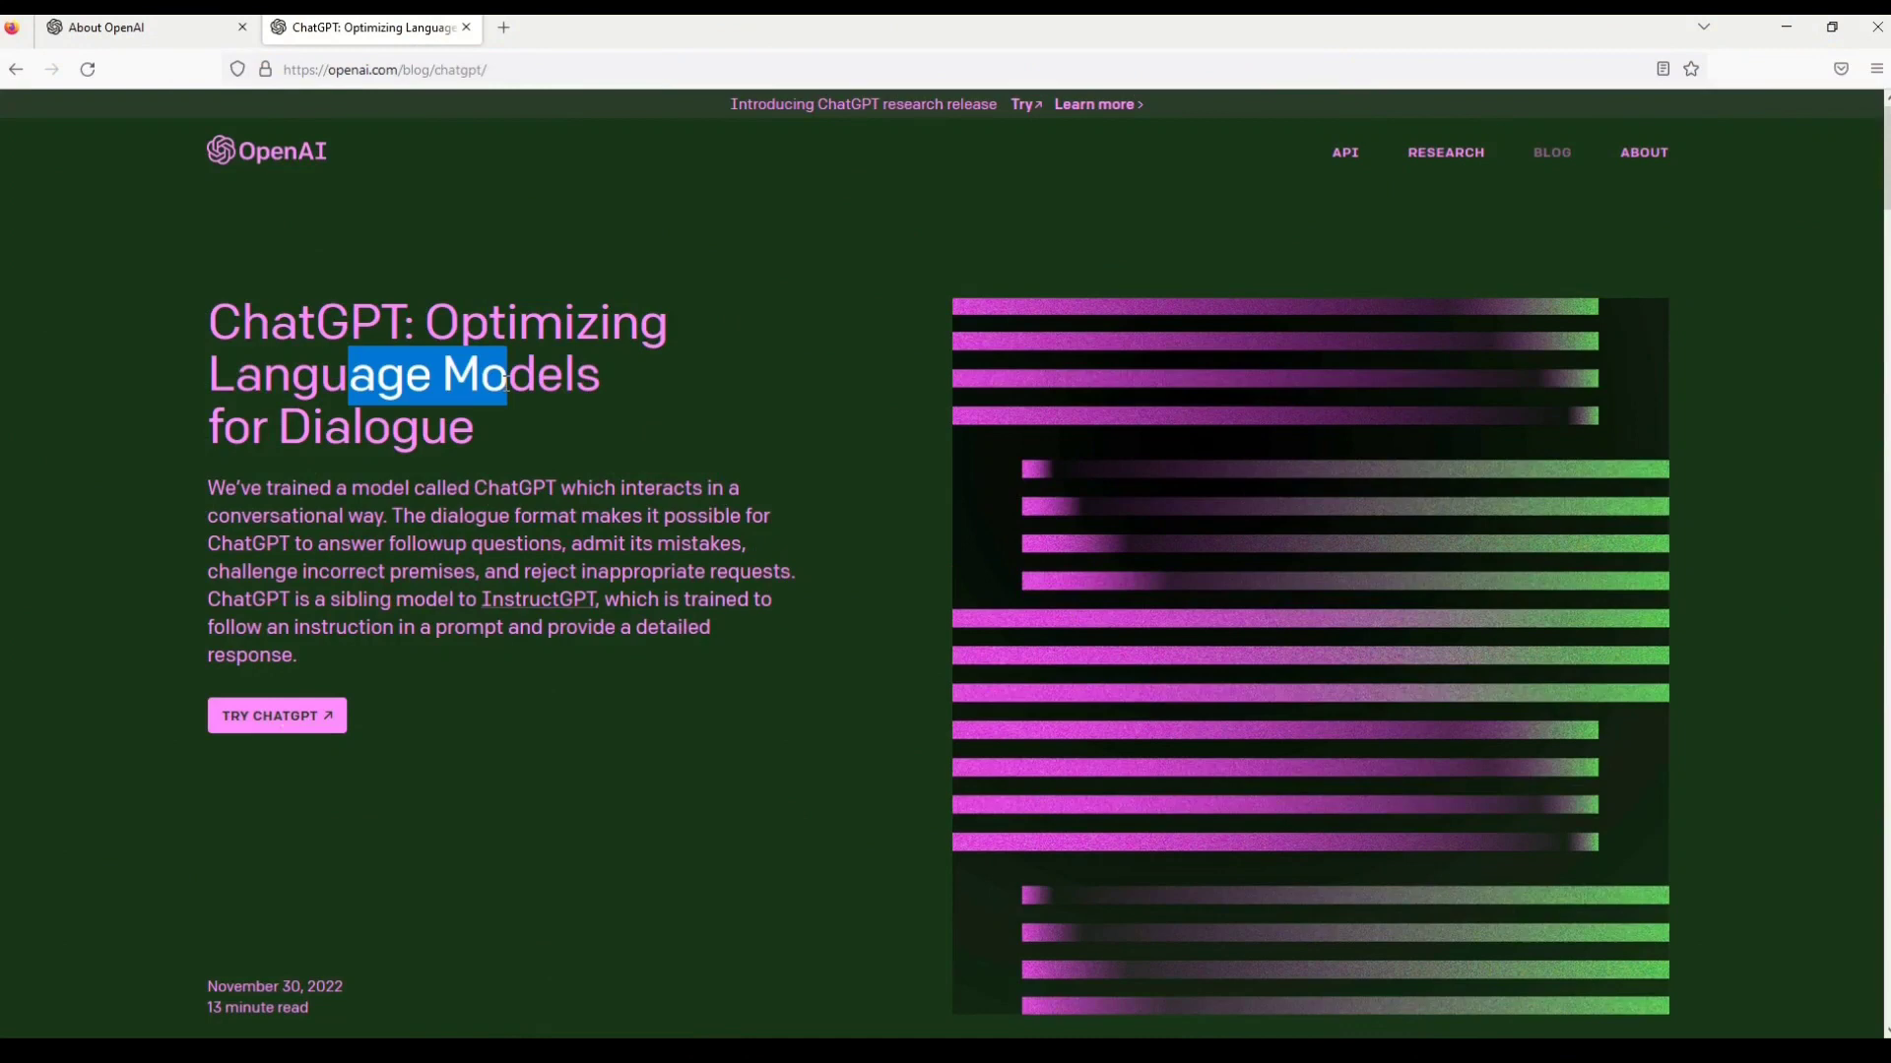
{"action": "left_click_drag", "start_coordinate": [427, 434], "coordinate": [380, 425]}
{"action": "left_click", "coordinate": [380, 426]}
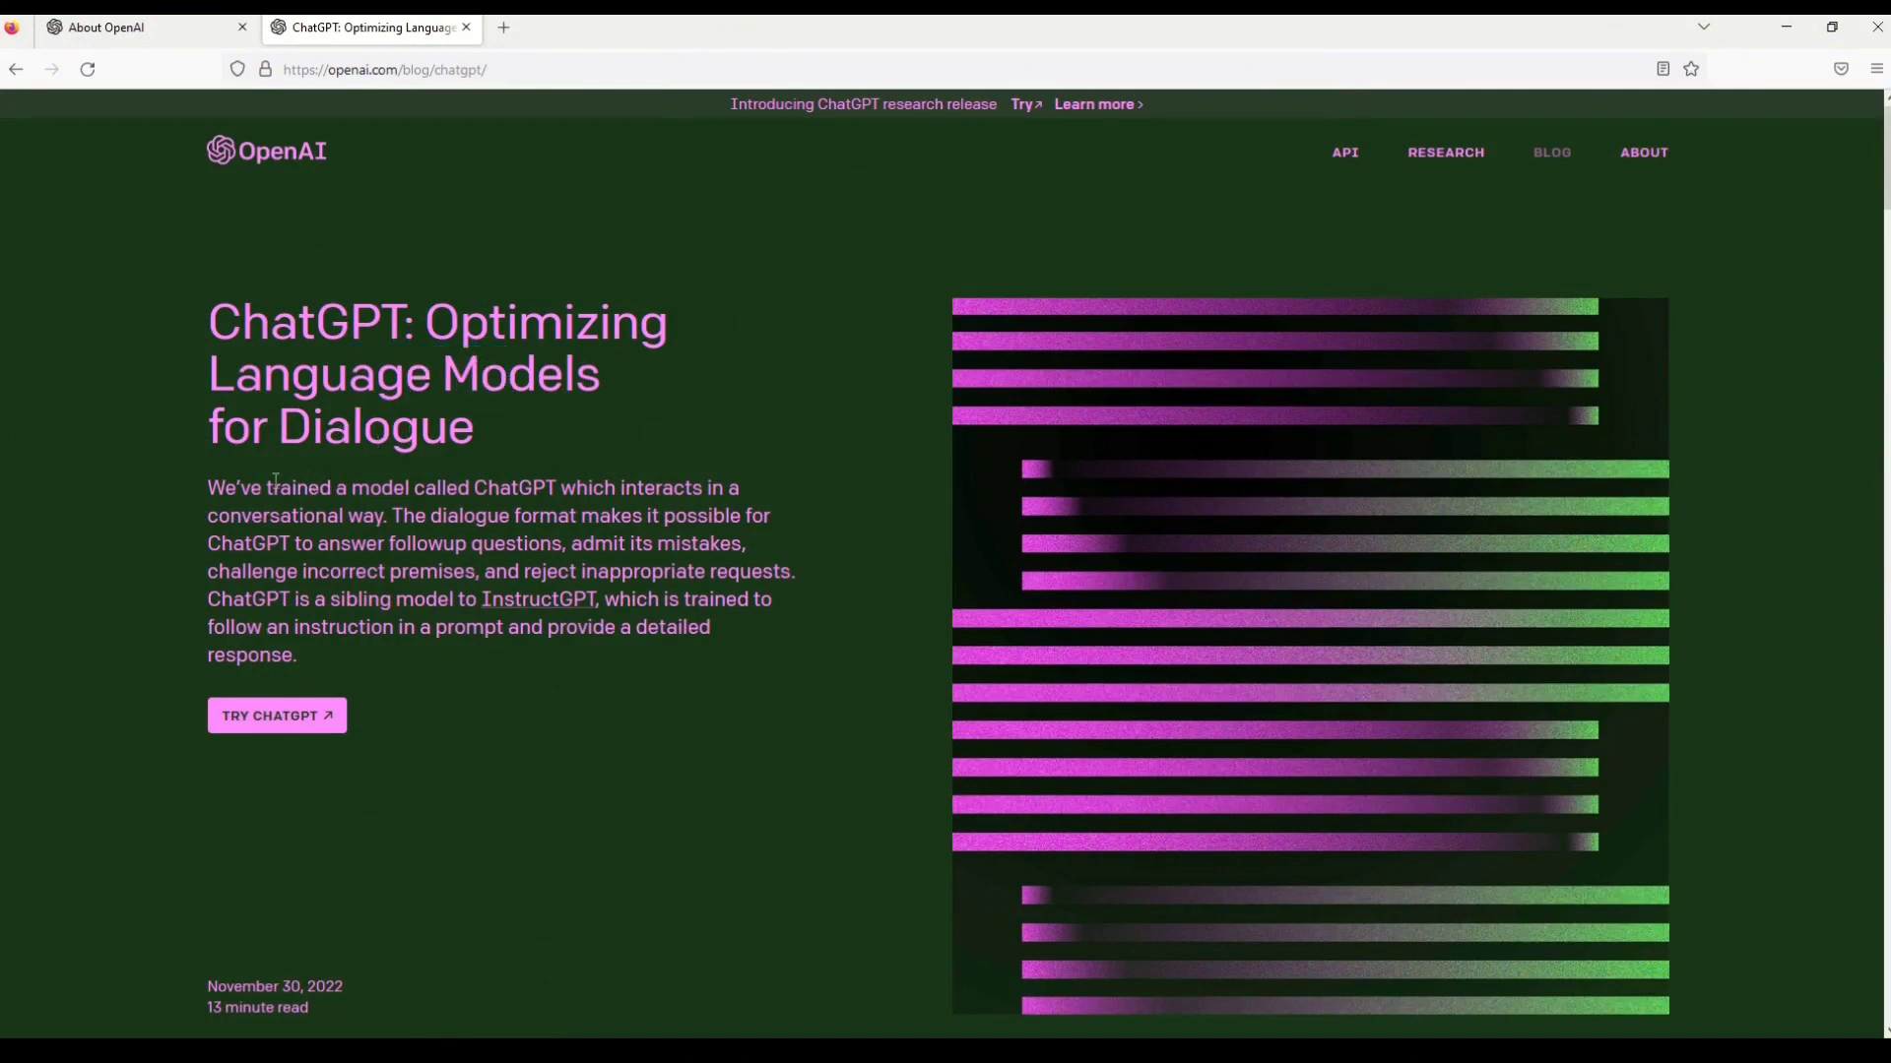
Step: Highlight intro phrases from 'trained a model called ChatGPT' through 'sibling model to InstructGPT'
{"action": "left_click_drag", "start_coordinate": [254, 487], "coordinate": [535, 489]}
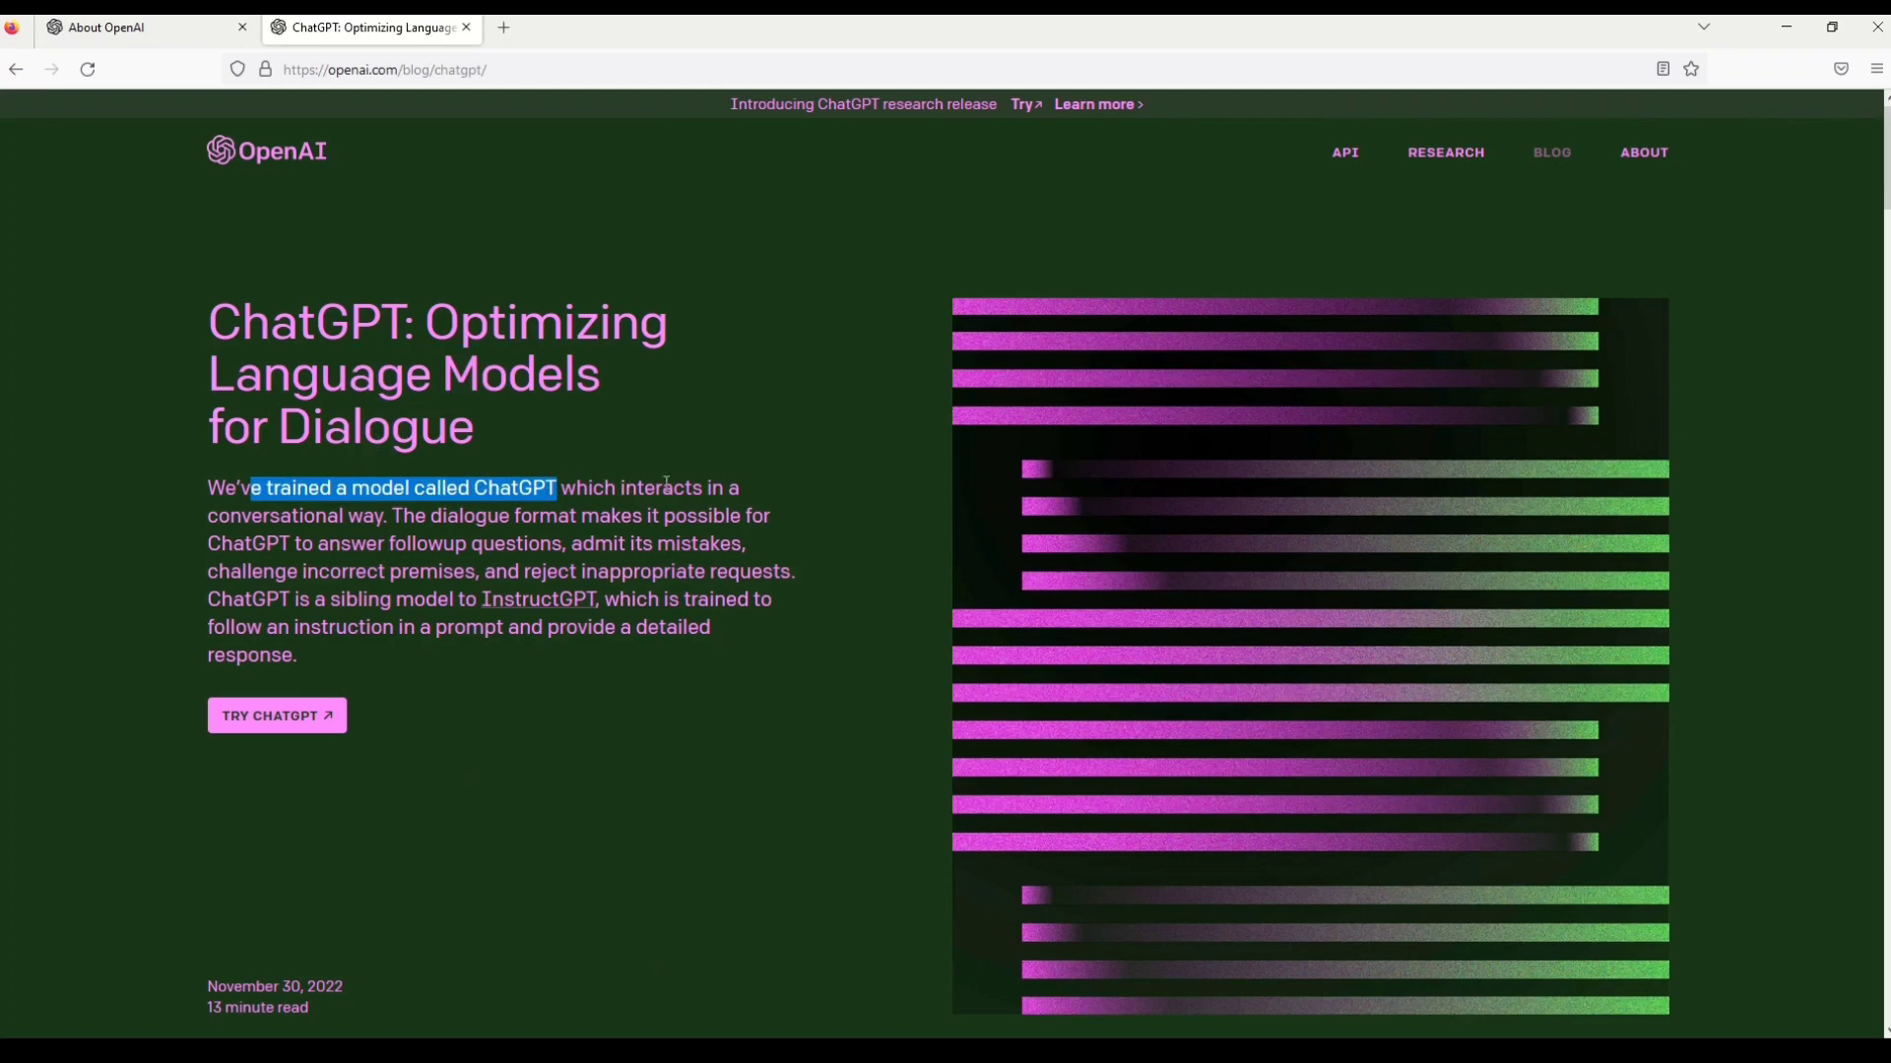
{"action": "left_click_drag", "start_coordinate": [316, 516], "coordinate": [764, 516]}
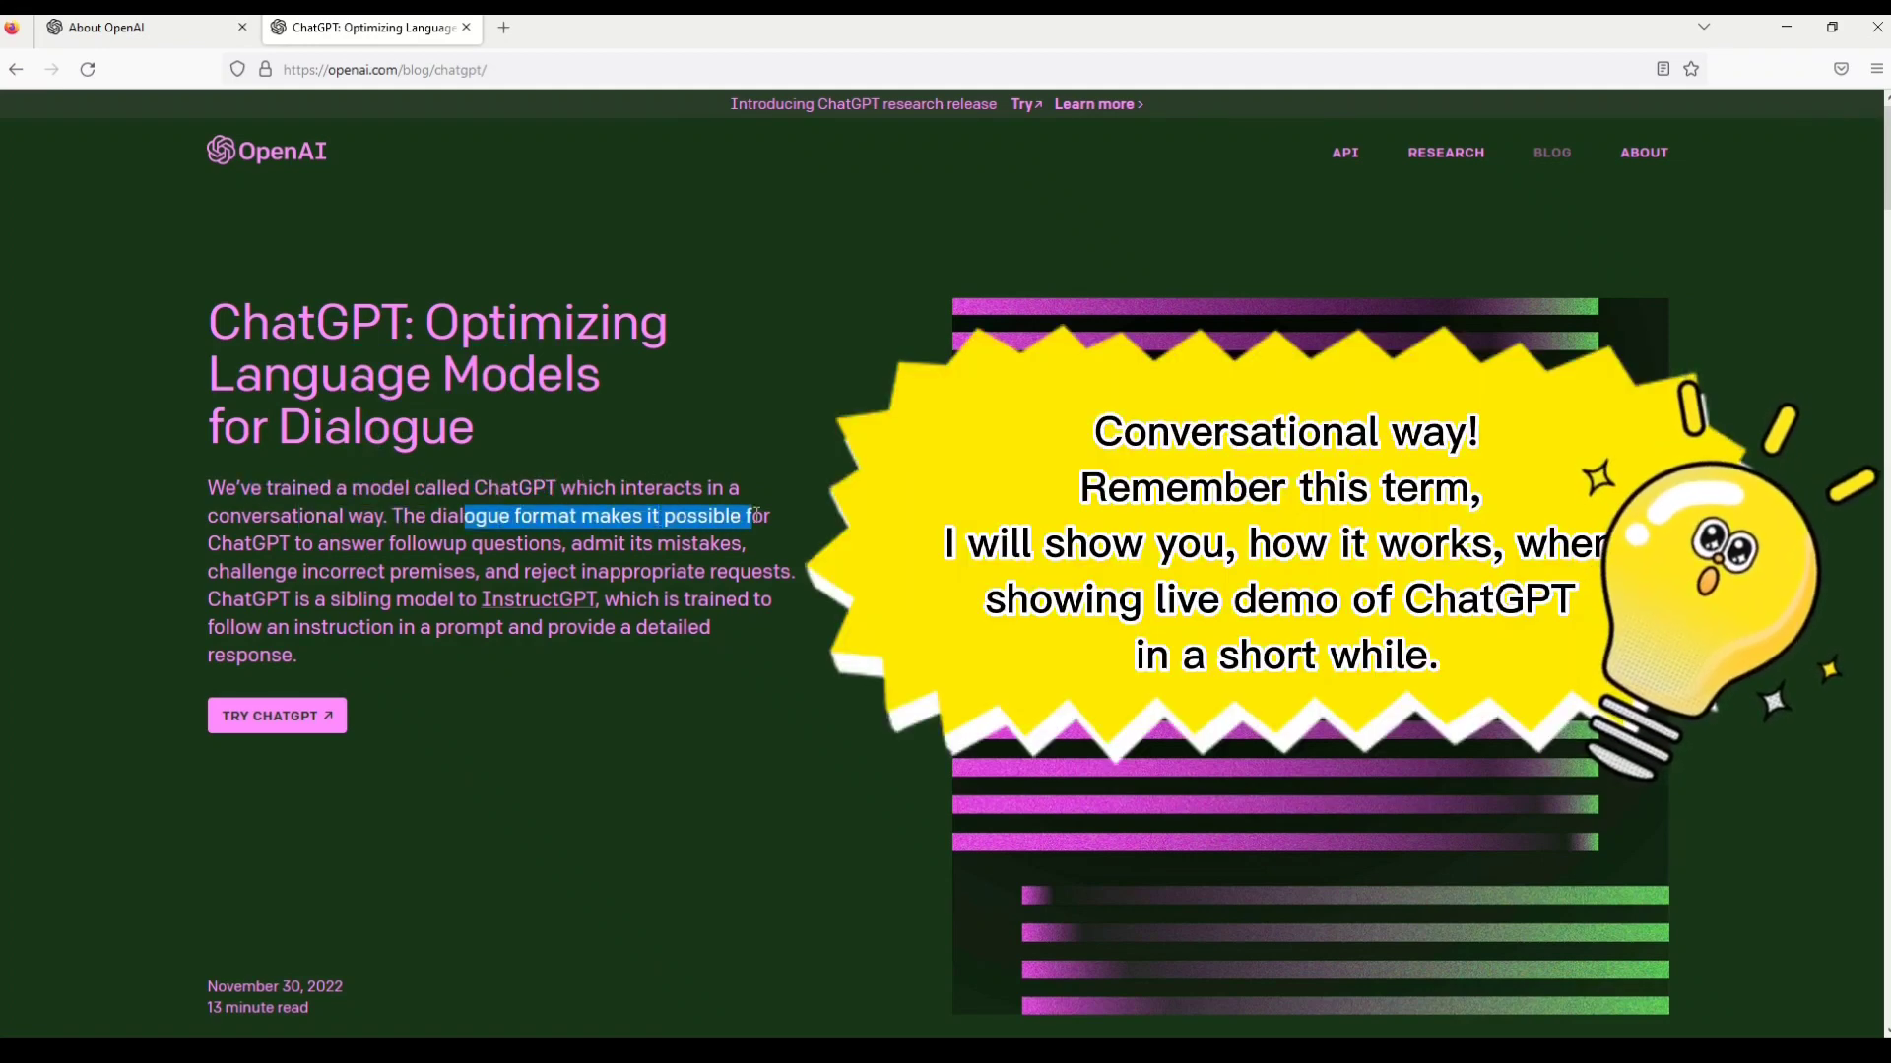
{"action": "left_click_drag", "start_coordinate": [279, 543], "coordinate": [747, 557]}
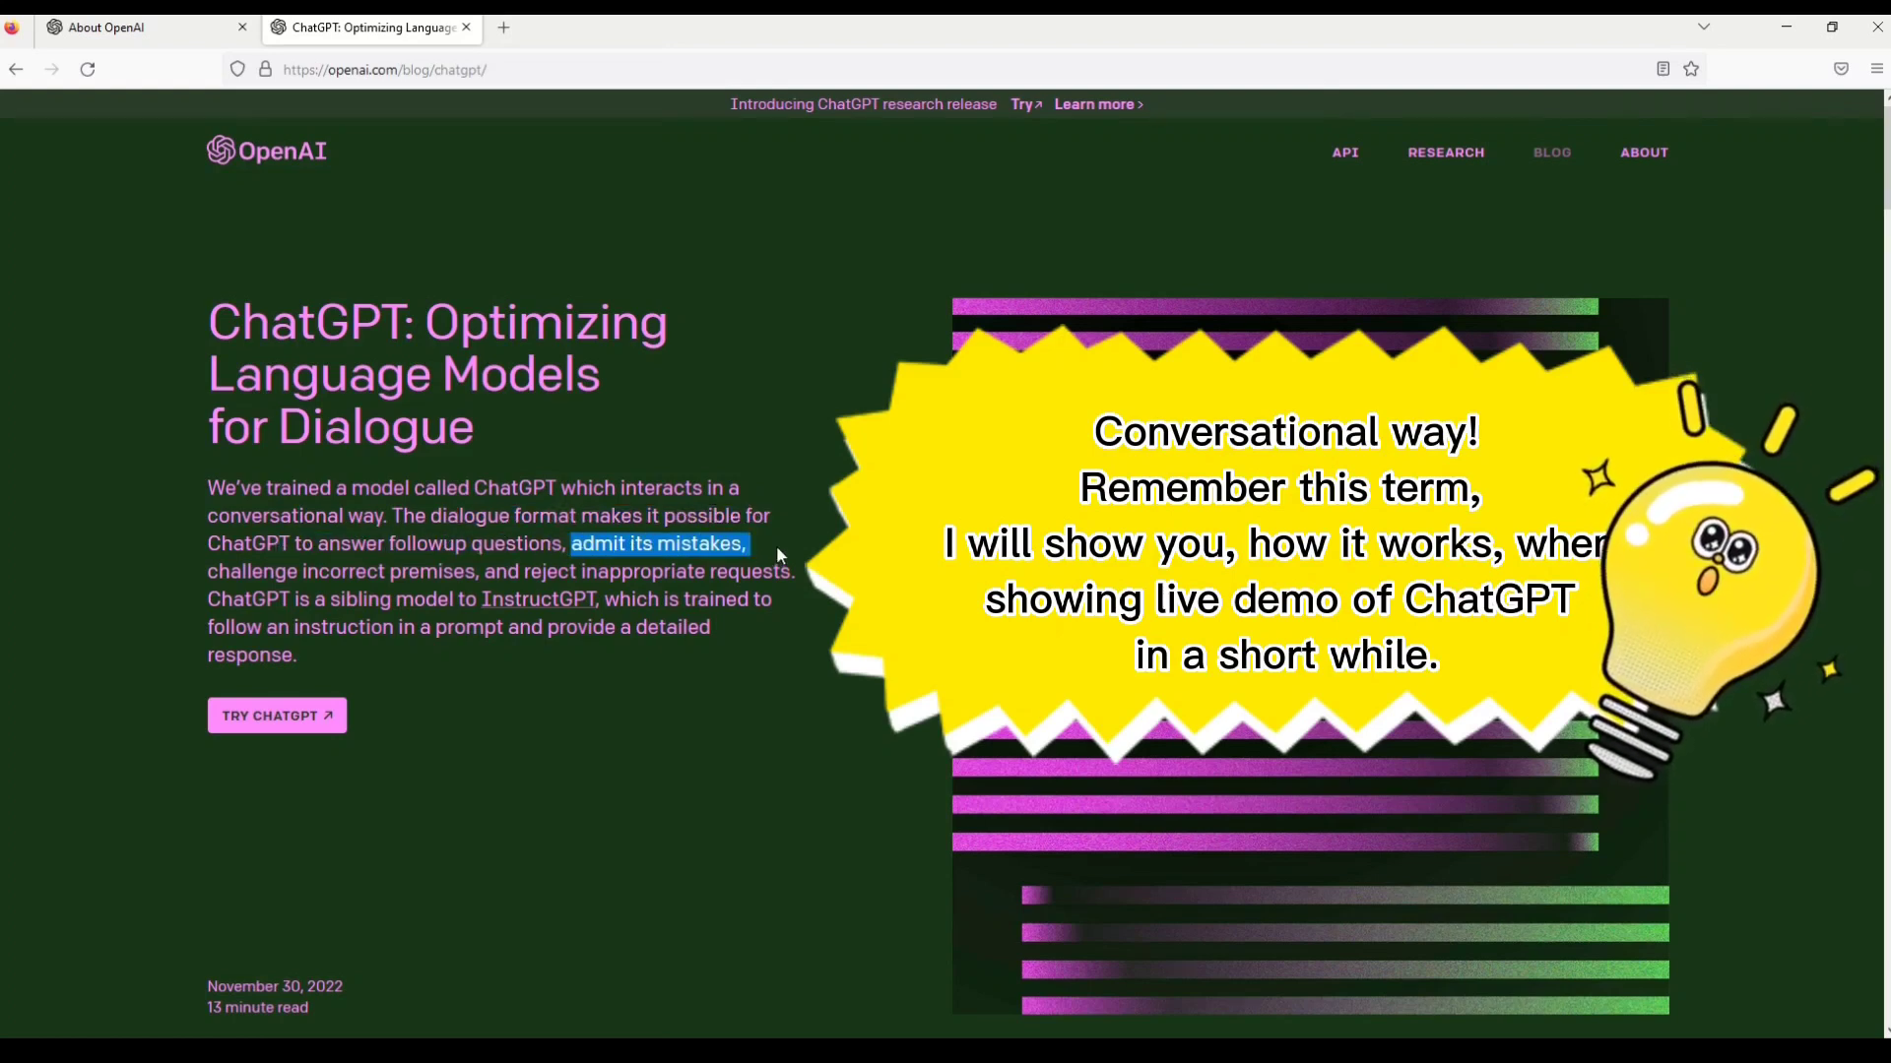
{"action": "left_click_drag", "start_coordinate": [286, 572], "coordinate": [610, 572]}
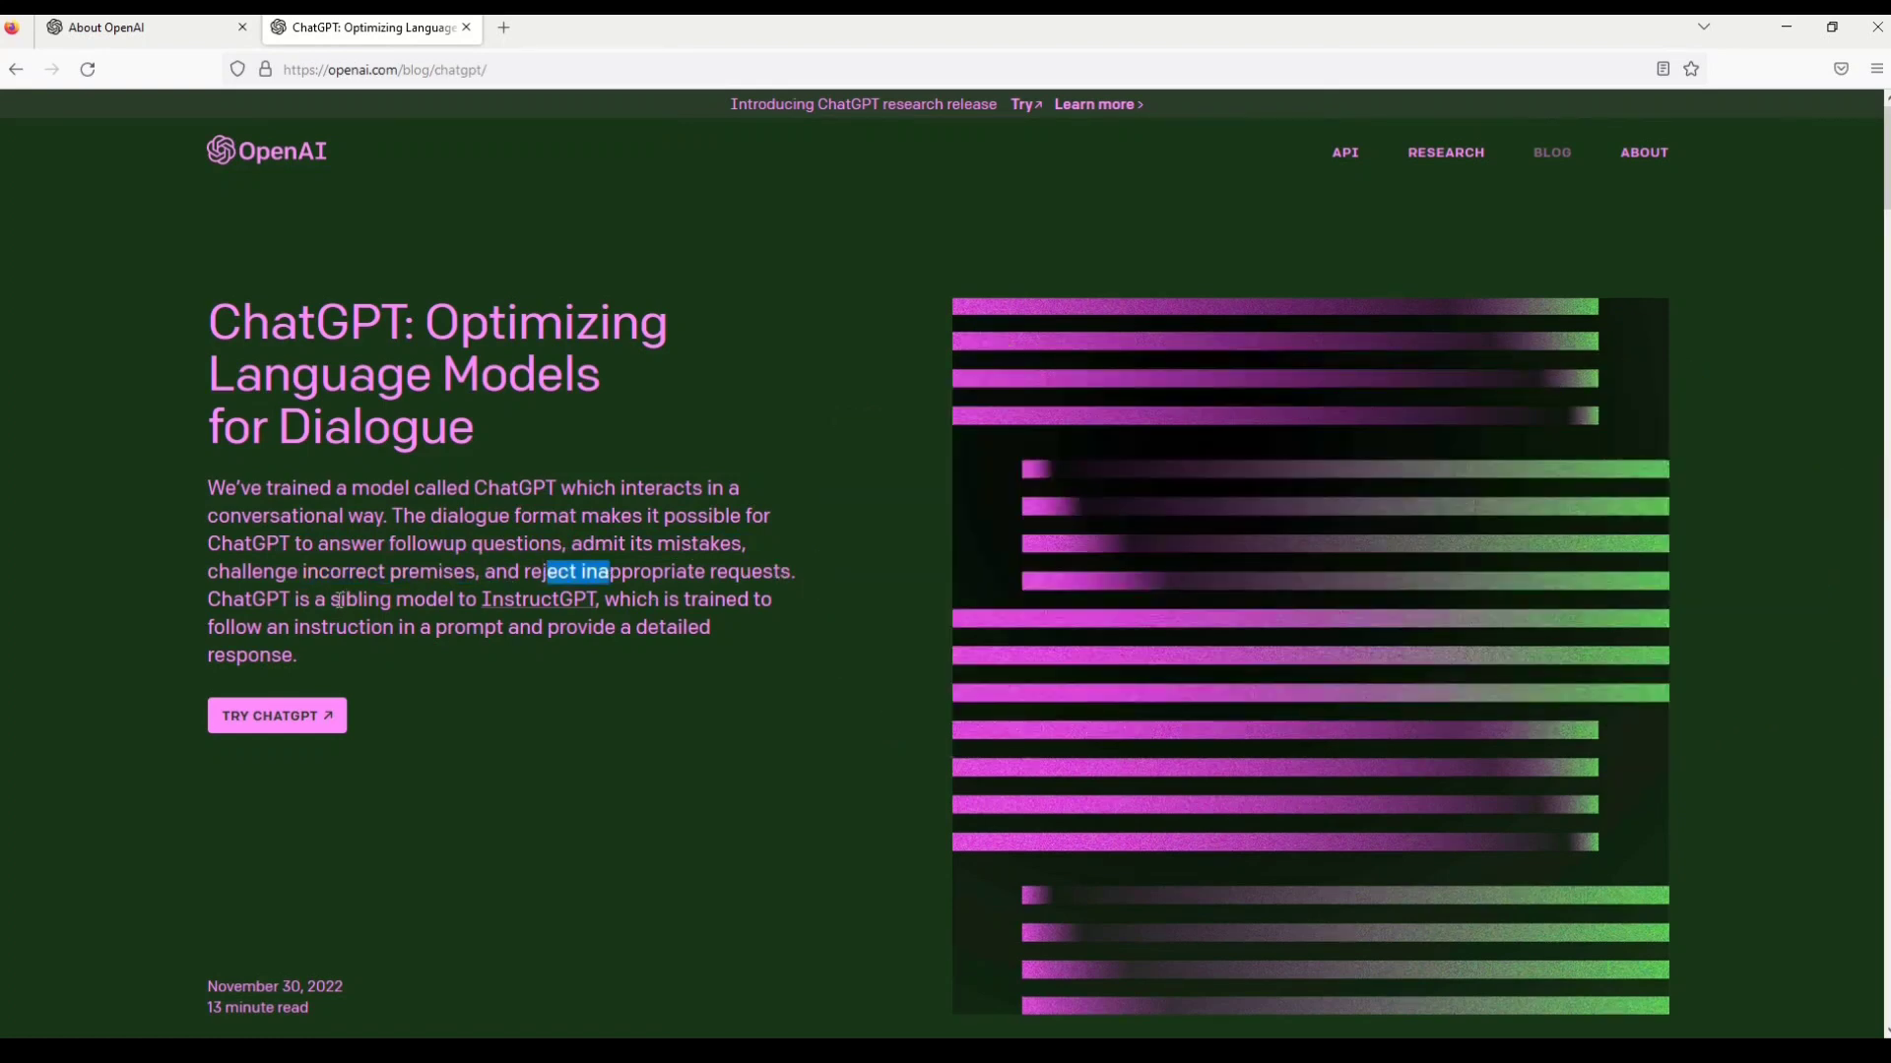
{"action": "left_click_drag", "start_coordinate": [331, 598], "coordinate": [604, 603]}
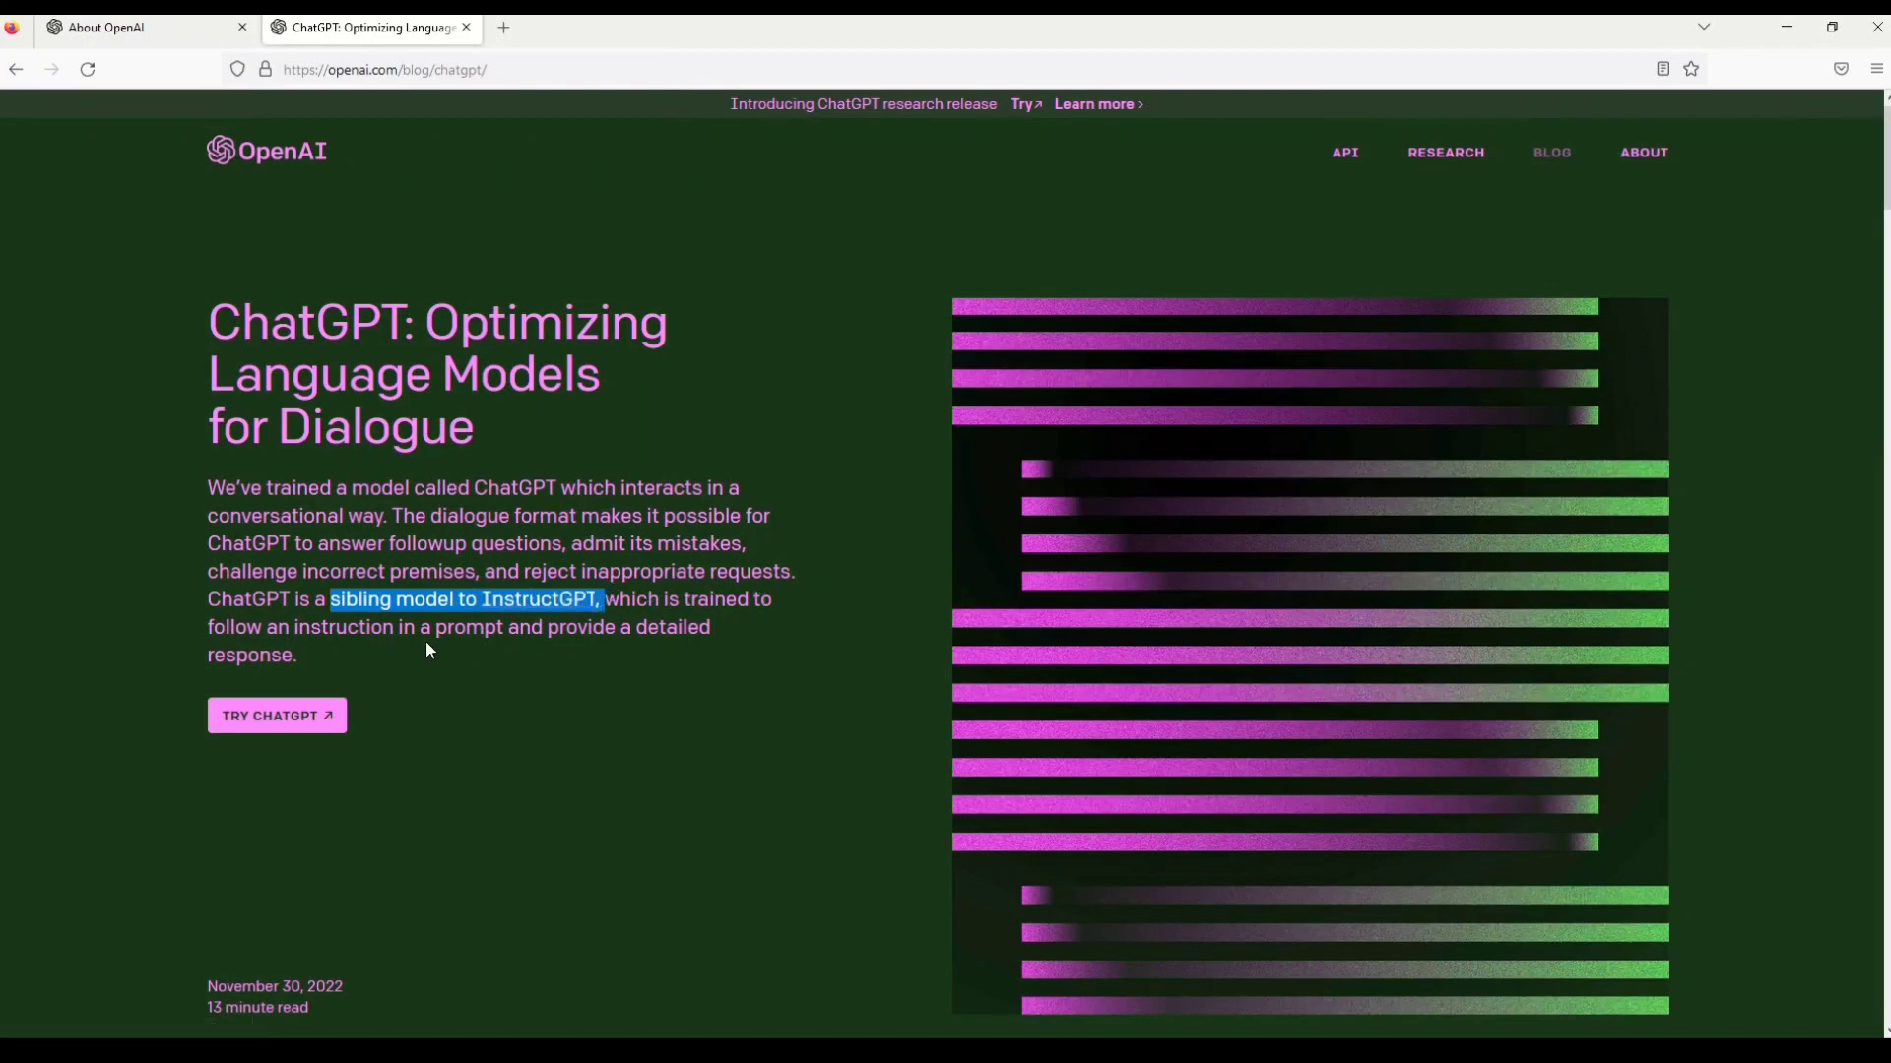
{"action": "left_click_drag", "start_coordinate": [399, 628], "coordinate": [727, 631]}
{"action": "left_click", "coordinate": [291, 658]}
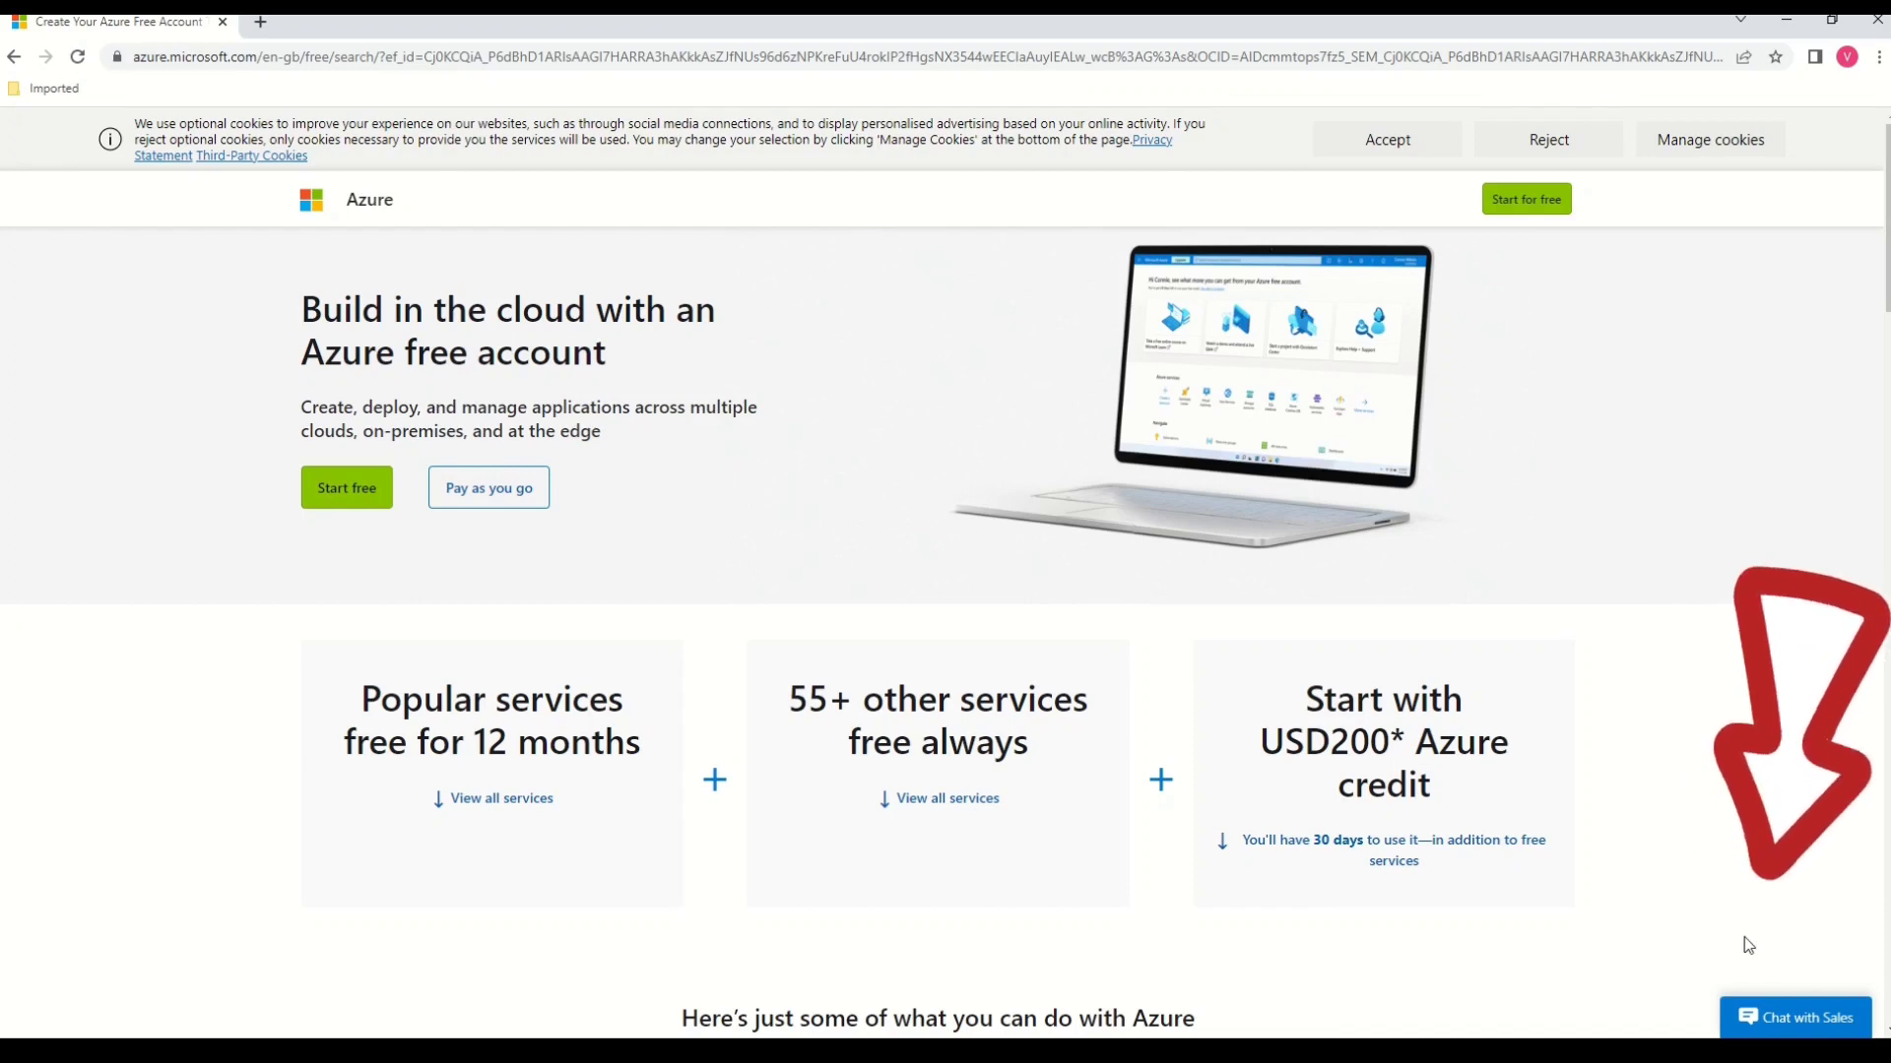
Step: Start a chat with Azure sales using the chatbot at the bottom right
{"action": "left_click", "coordinate": [1805, 1020]}
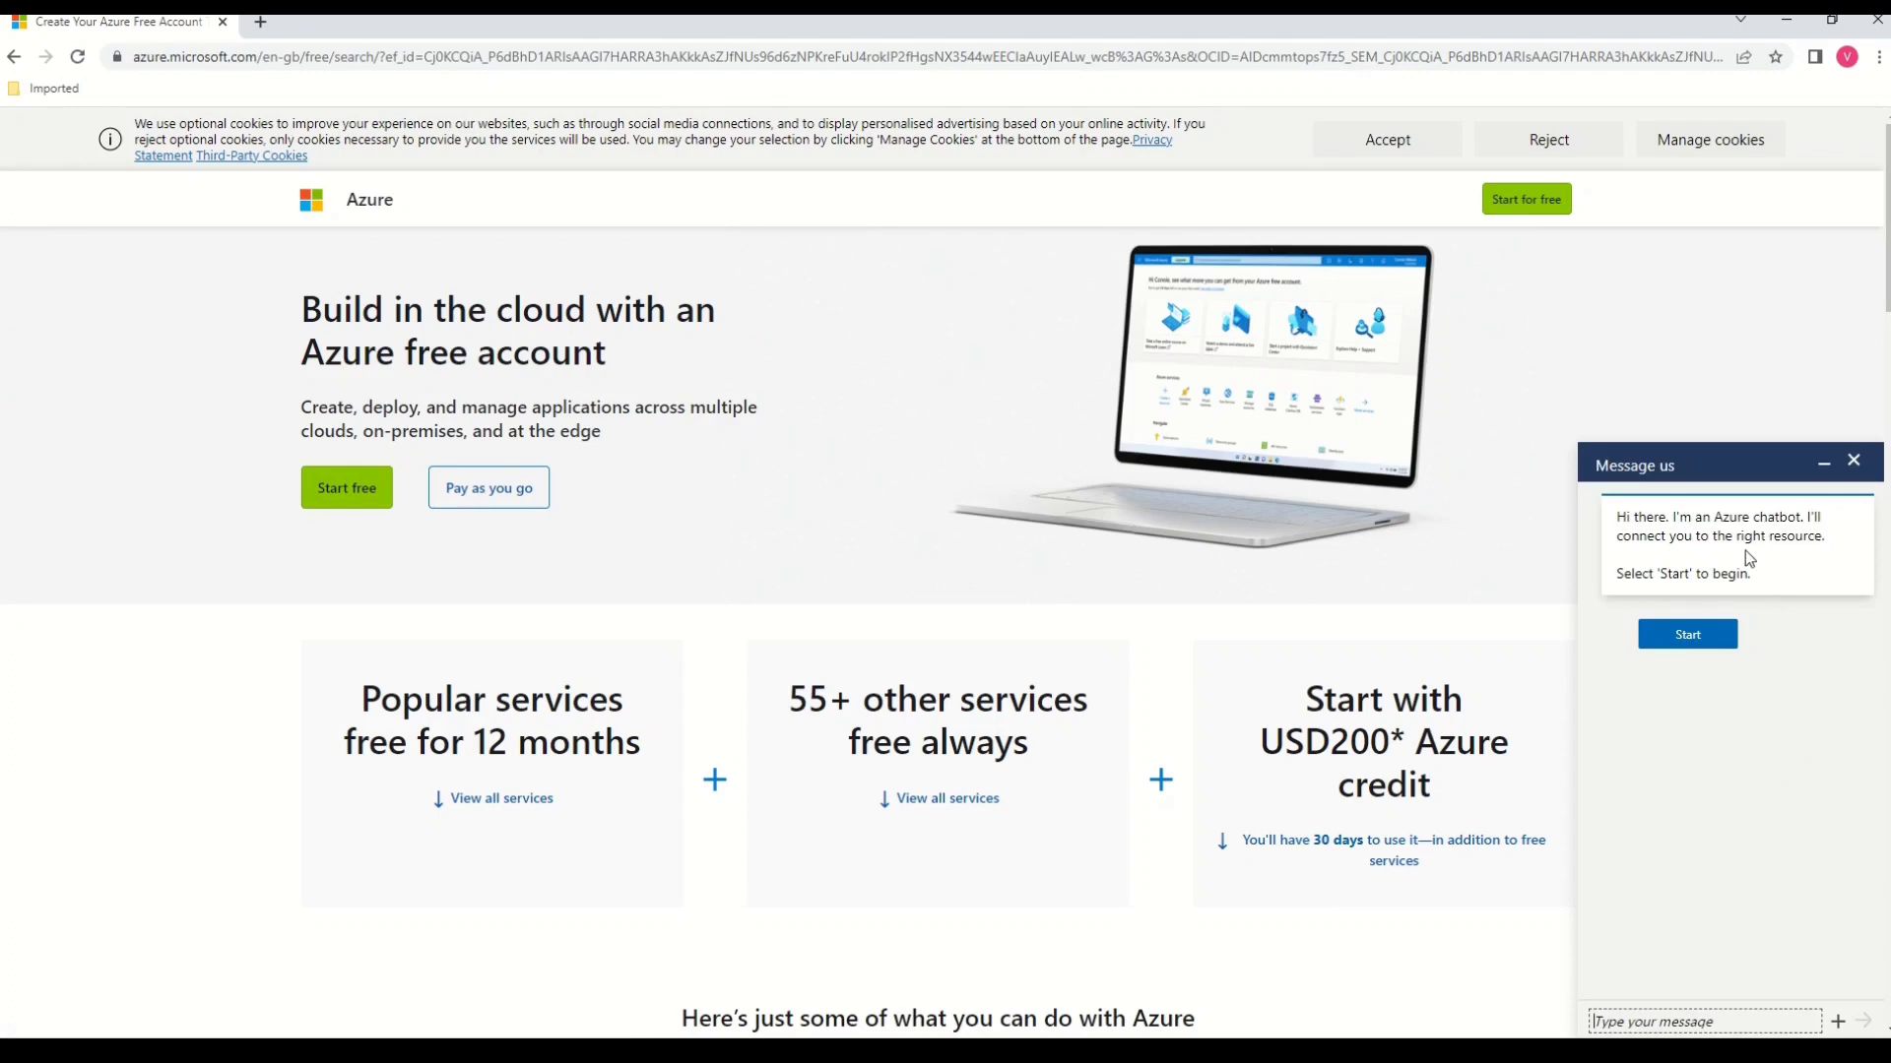
{"action": "left_click", "coordinate": [1692, 637]}
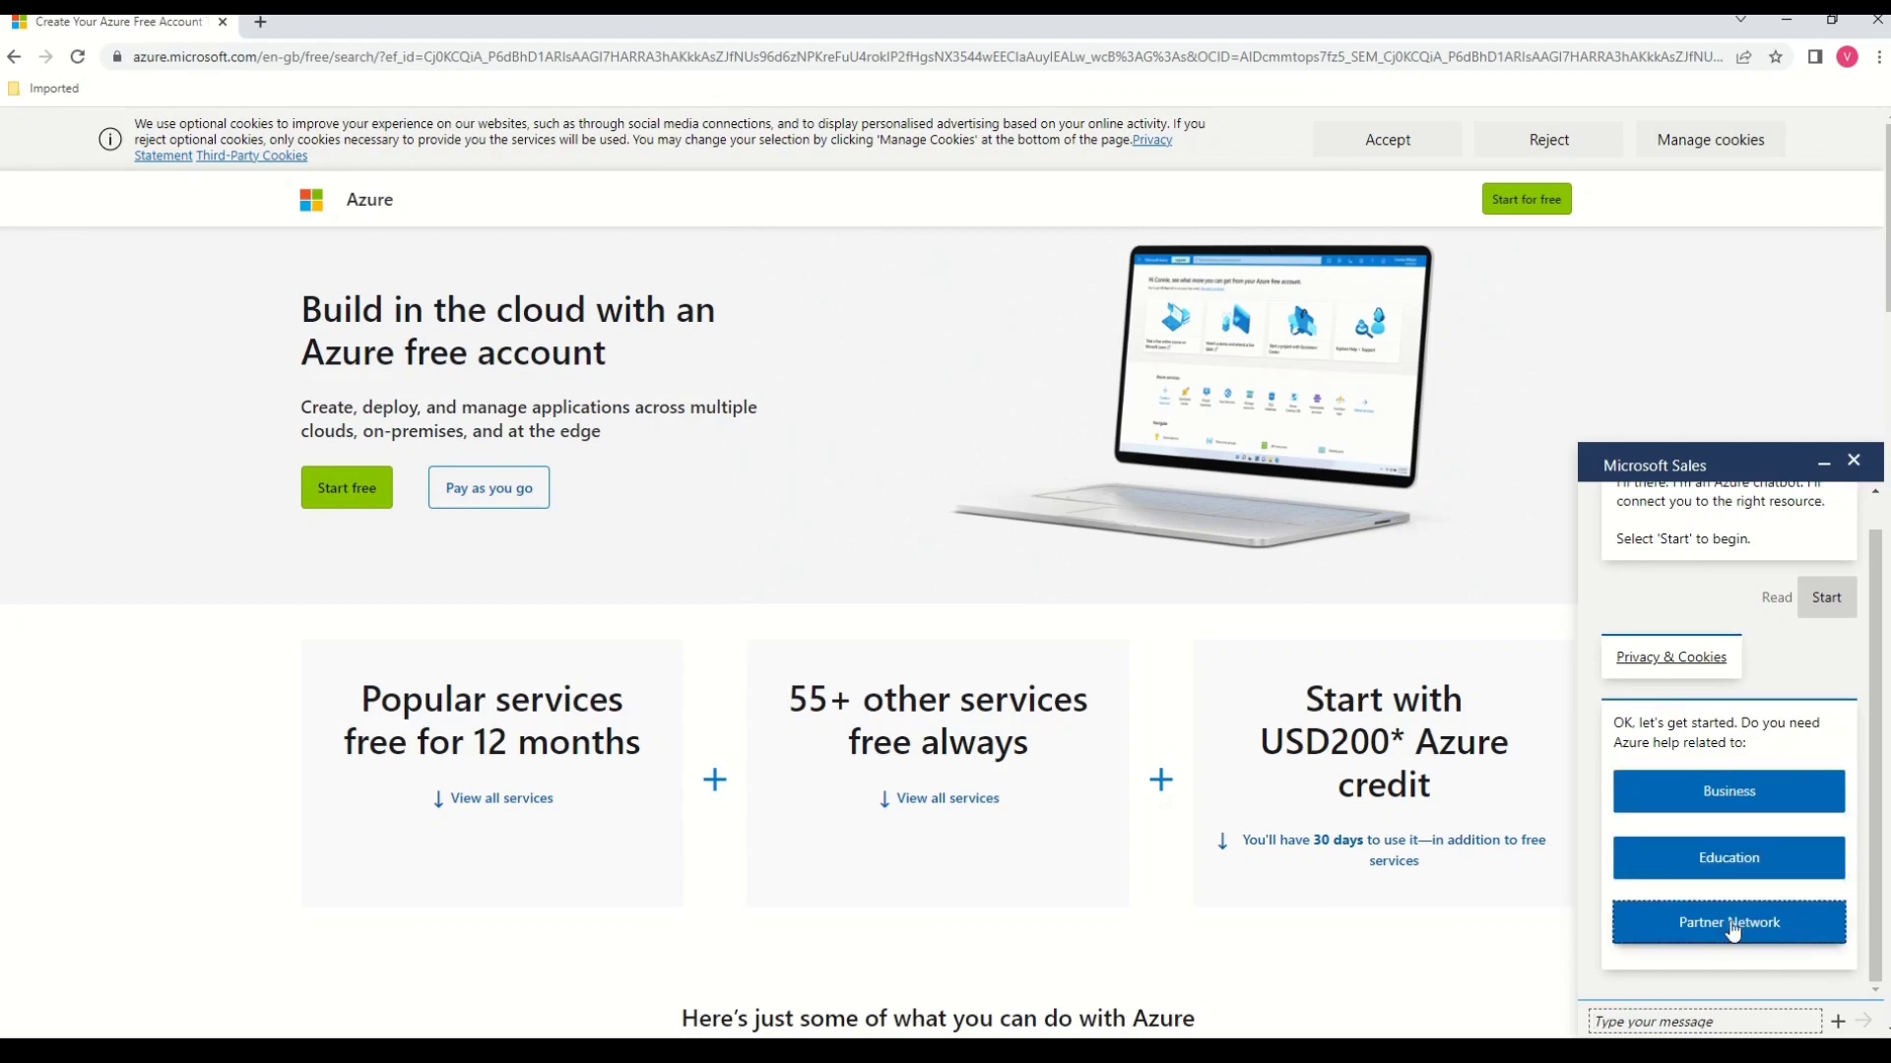
Step: Choose Education in the sales chat to reach the Azure student developer resources page
{"action": "left_click", "coordinate": [1735, 860]}
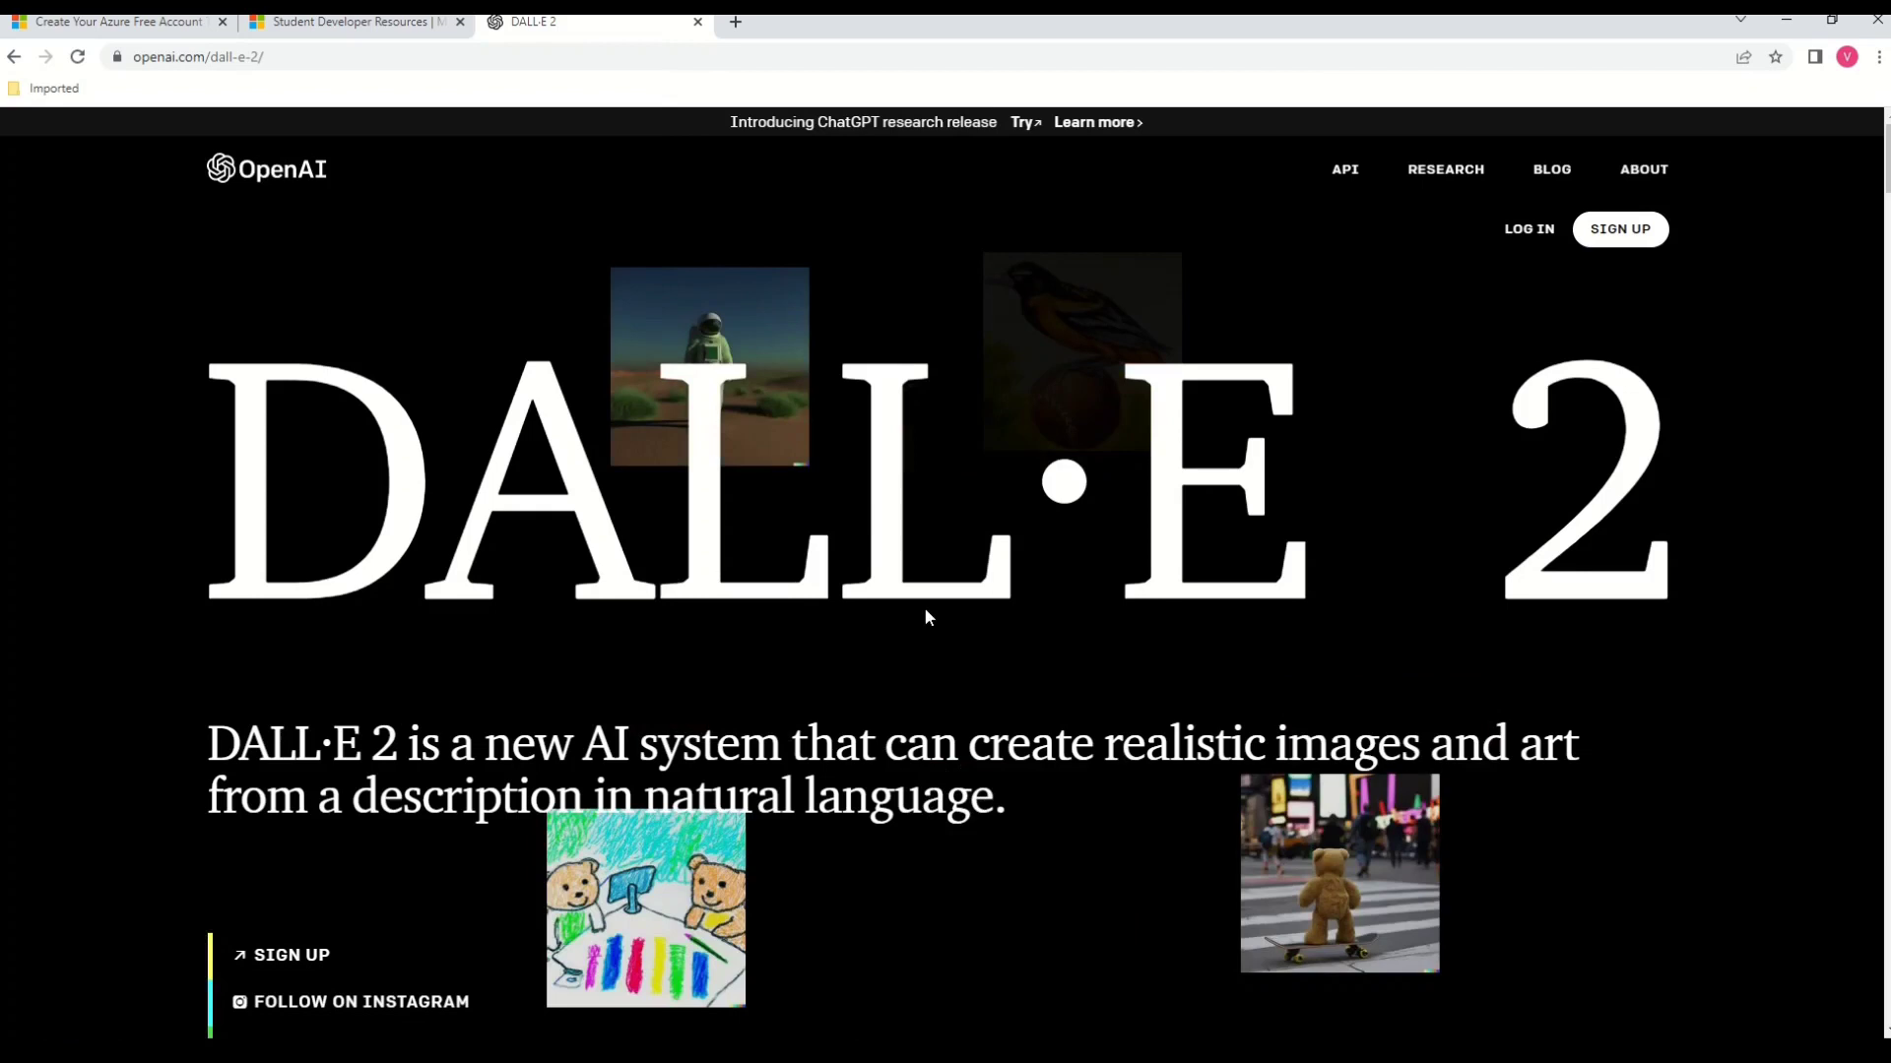
Step: Highlight the DALL·E 2 tagline about natural-language descriptions and scroll down to the examples
{"action": "left_click_drag", "start_coordinate": [372, 743], "coordinate": [1546, 727]}
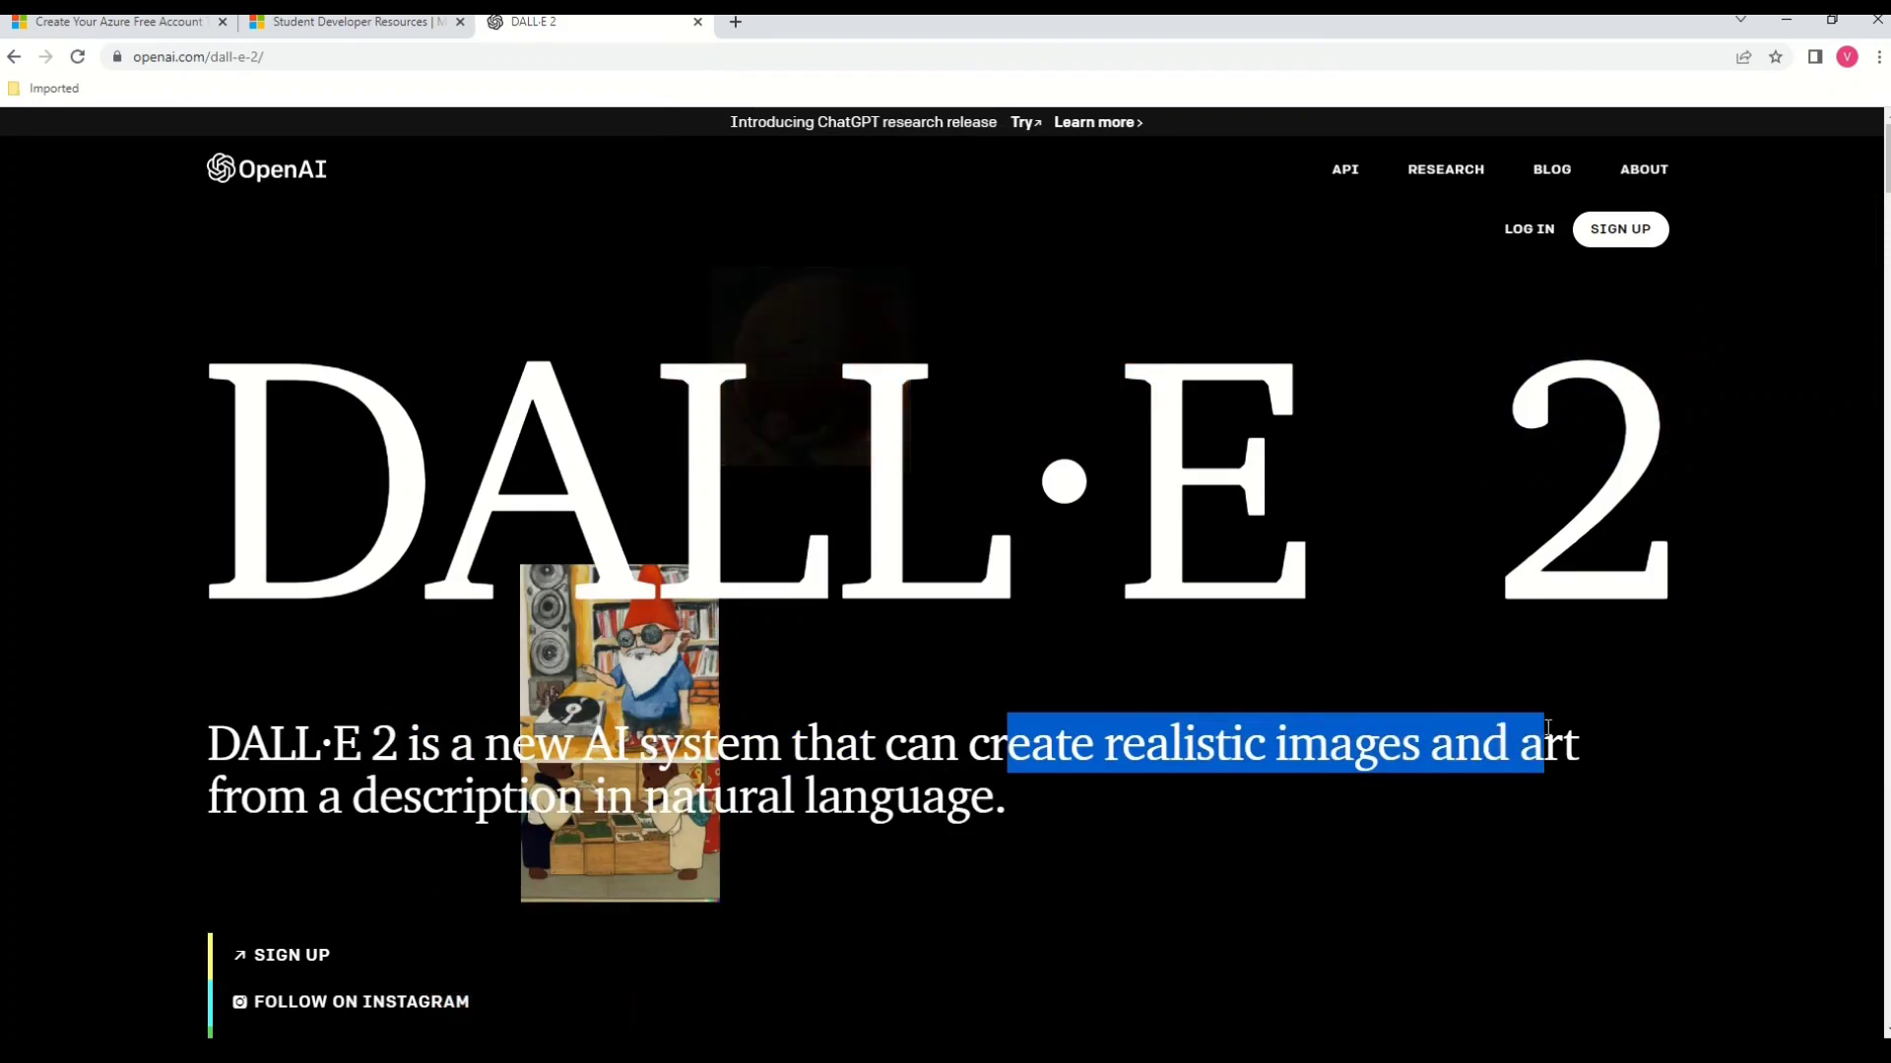
{"action": "left_click_drag", "start_coordinate": [267, 795], "coordinate": [1025, 802]}
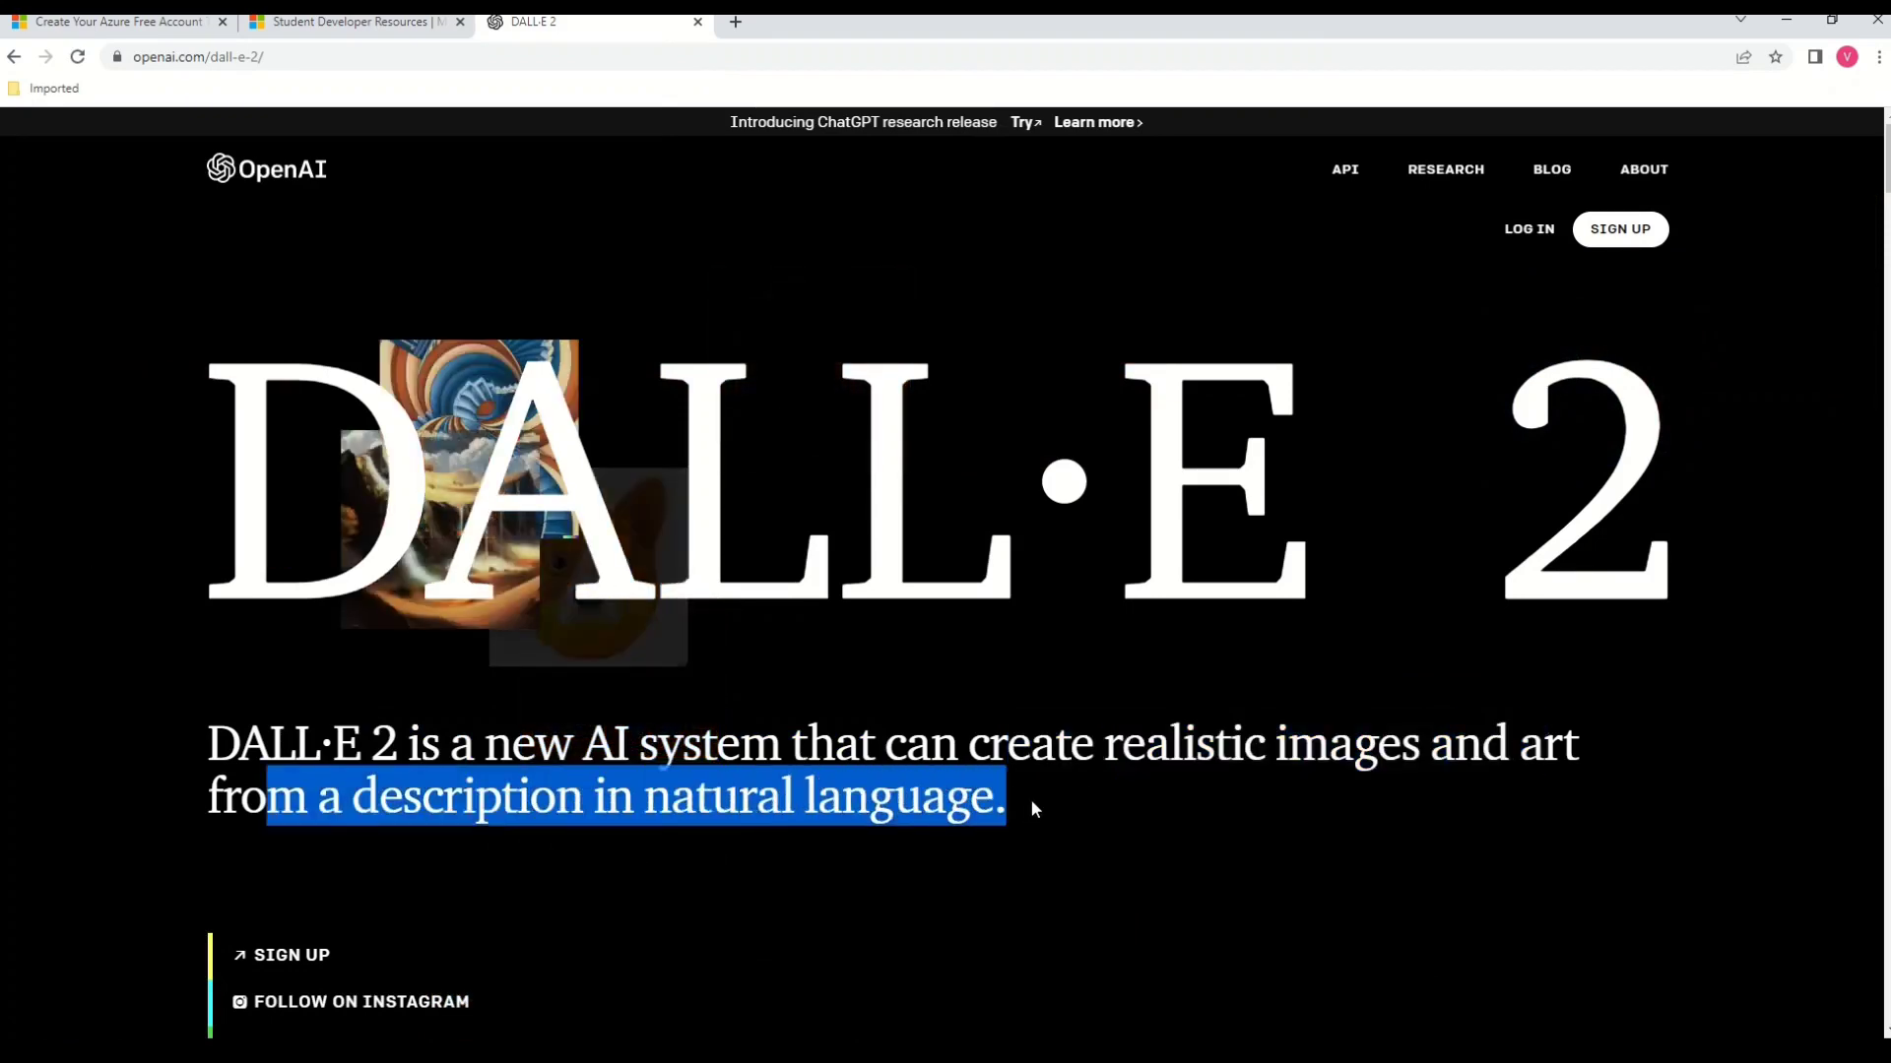
{"action": "scroll", "coordinate": [1030, 800], "scroll_direction": "down", "scroll_amount": 9}
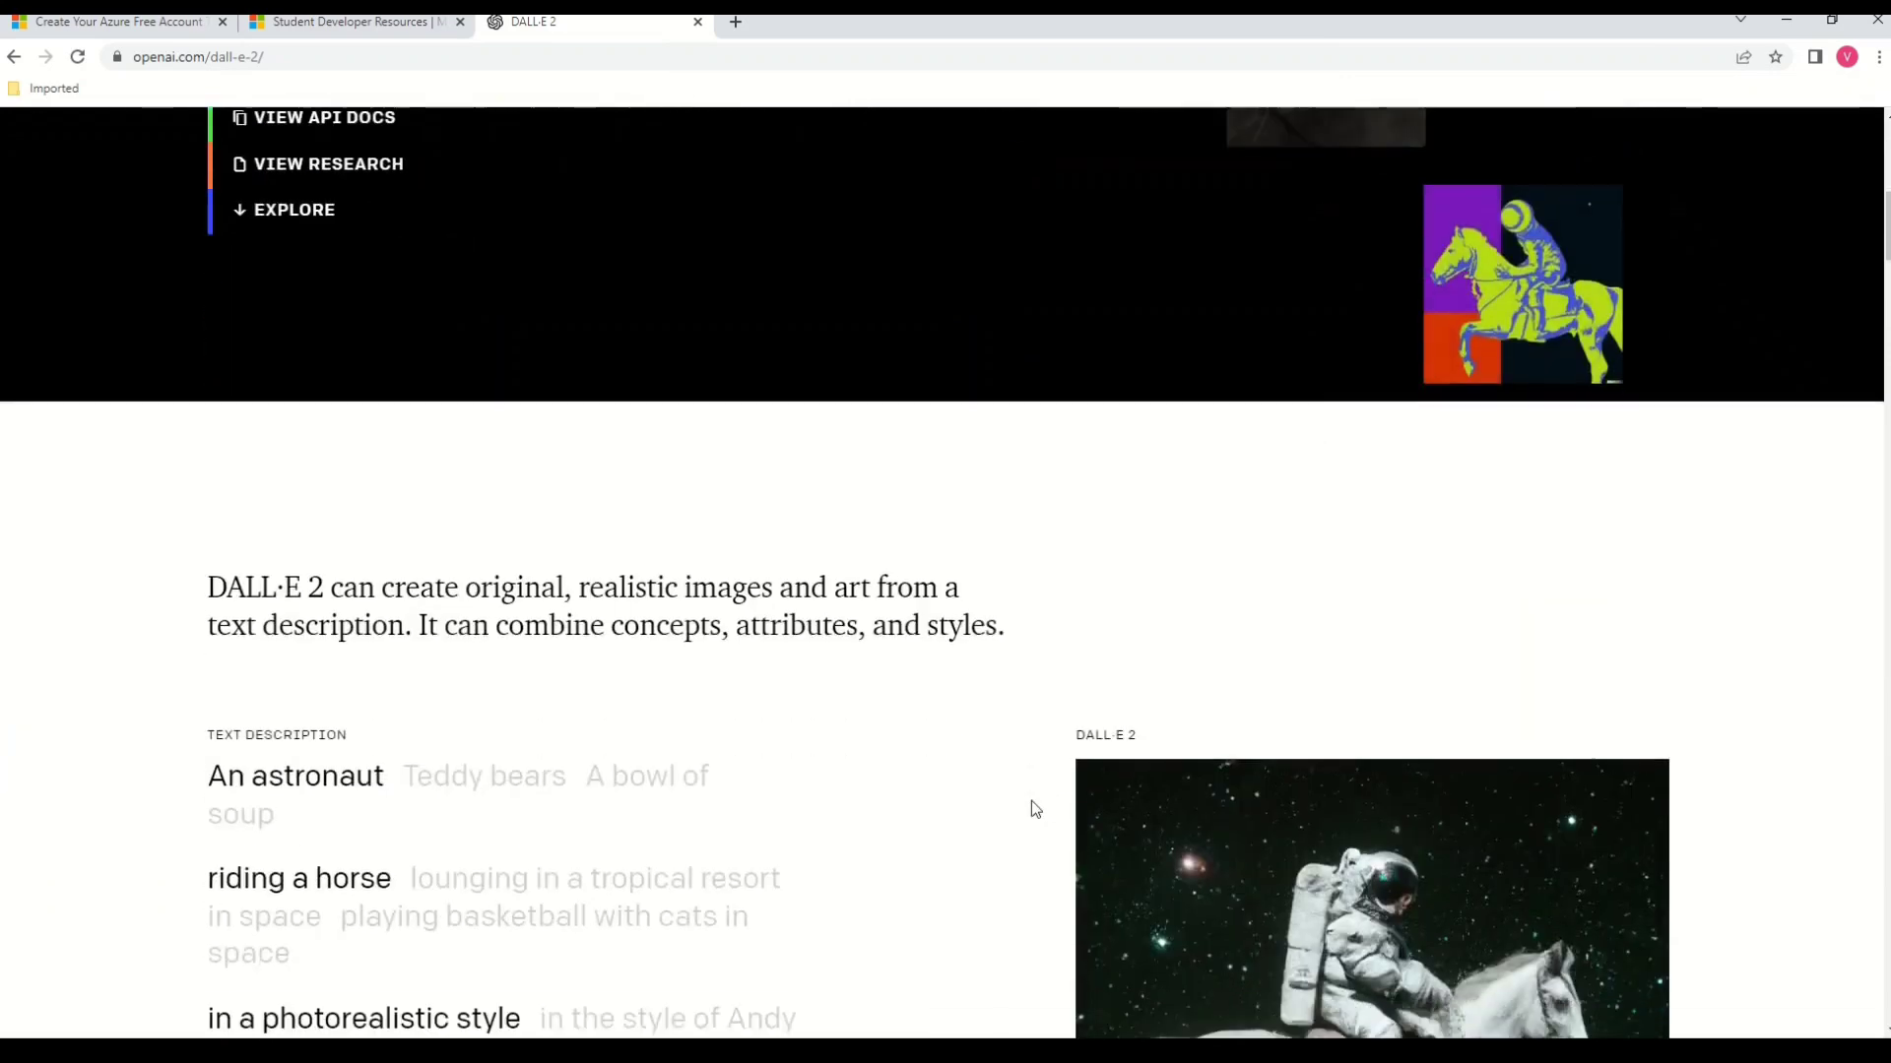
{"action": "scroll", "coordinate": [1031, 801], "scroll_direction": "down", "scroll_amount": 3}
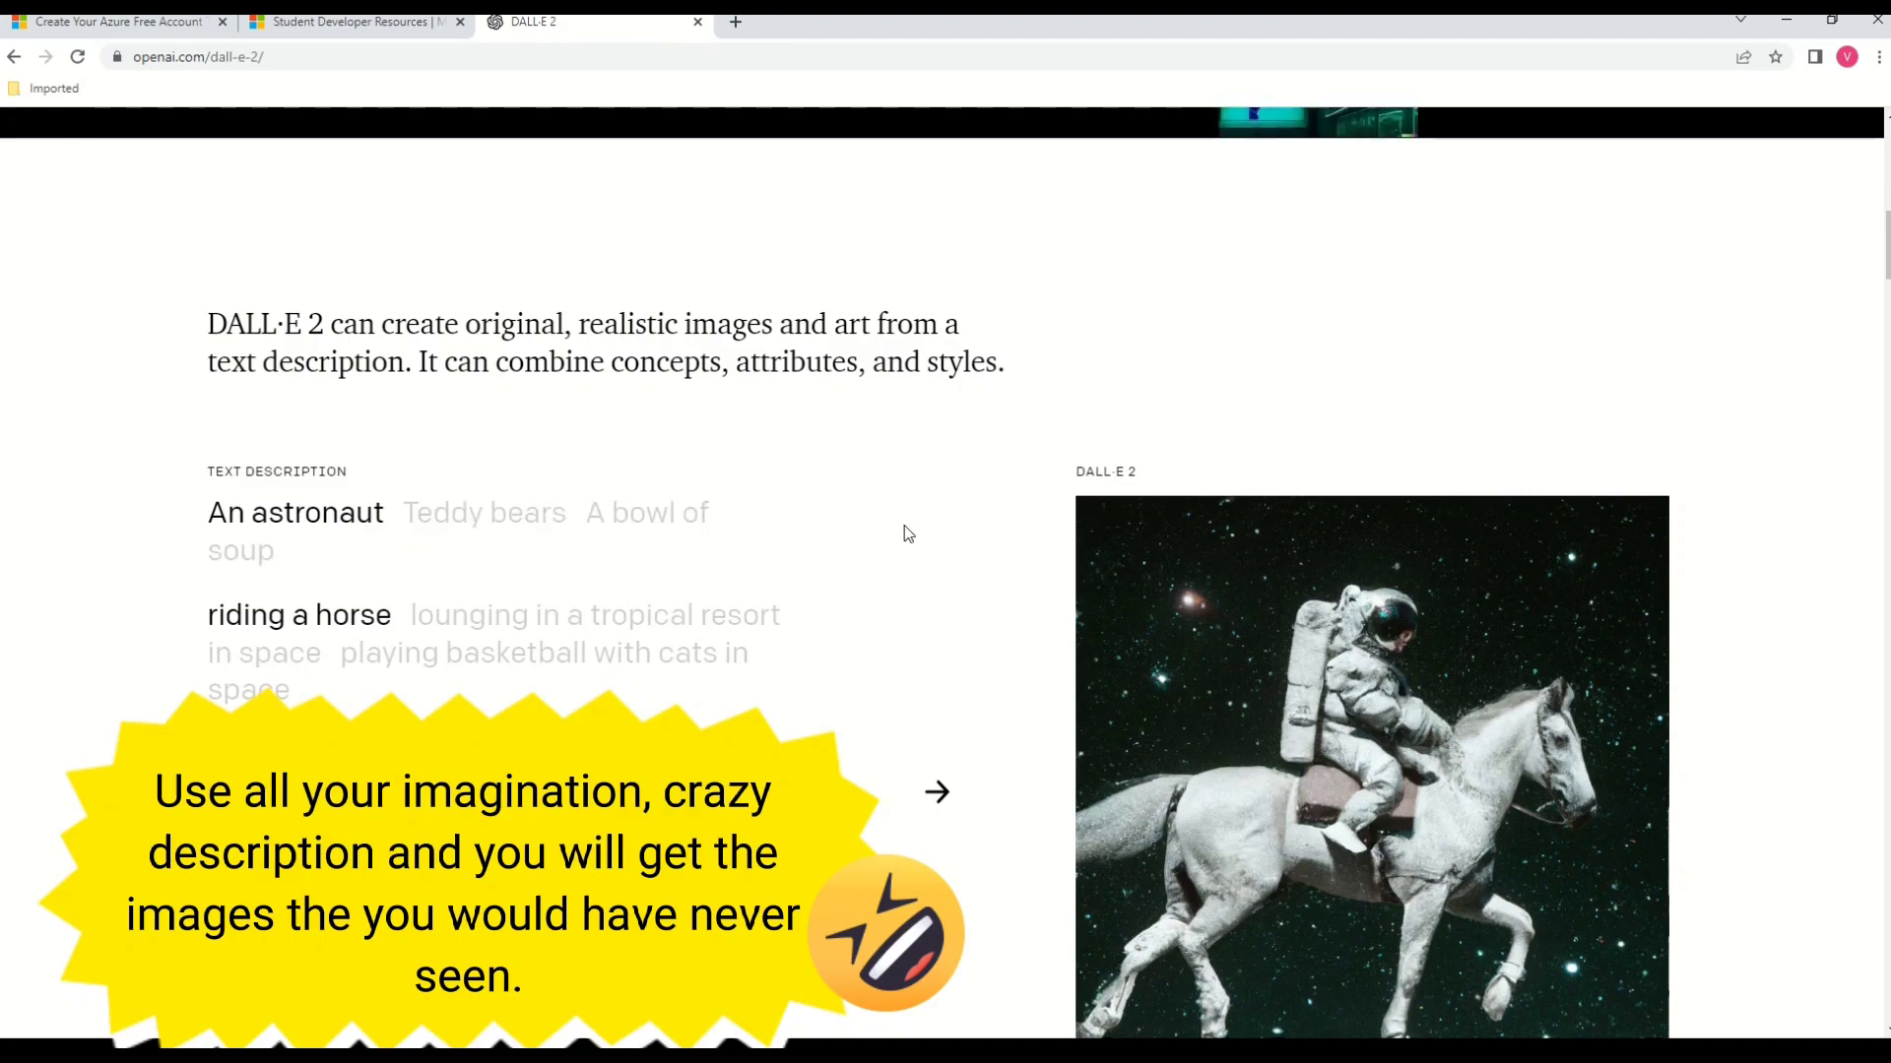
{"action": "scroll", "coordinate": [908, 533], "scroll_direction": "down", "scroll_amount": 2}
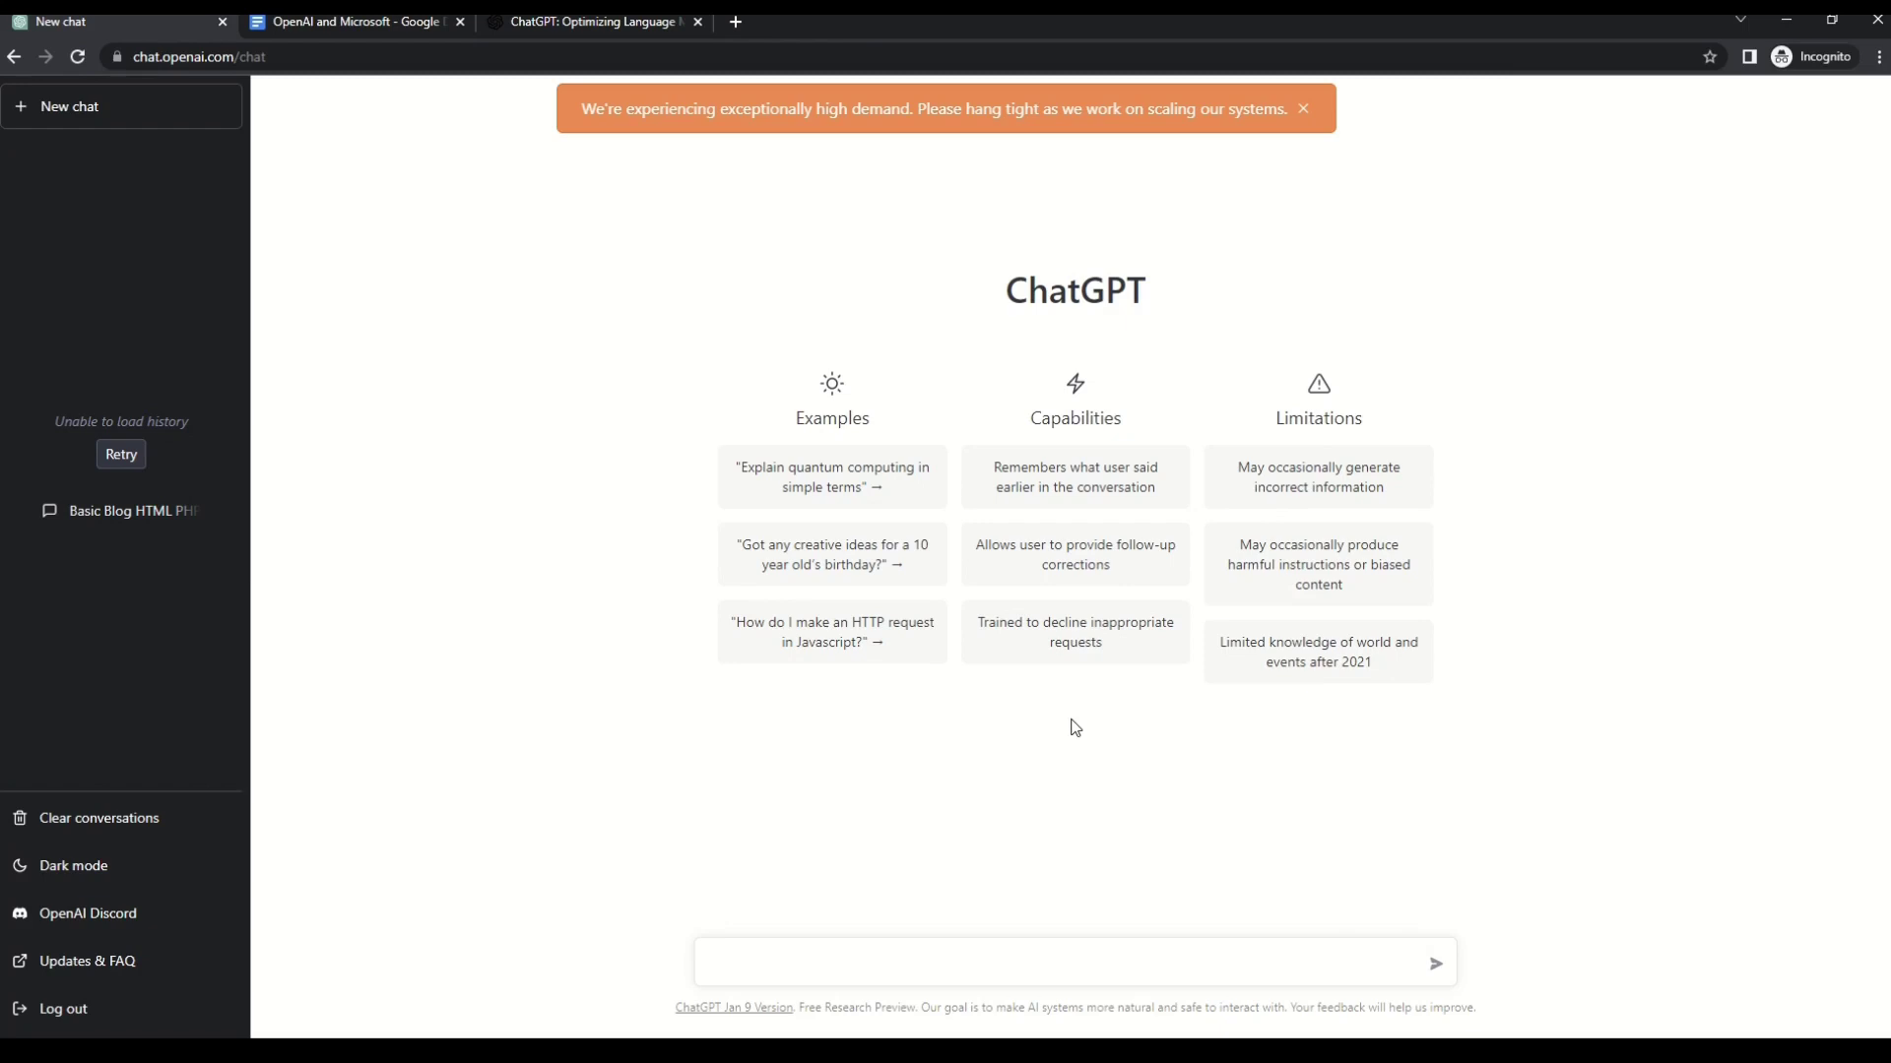
Step: Zoom the new ChatGPT page in with Ctrl+Plus
{"action": "key", "text": "ctrl+plus"}
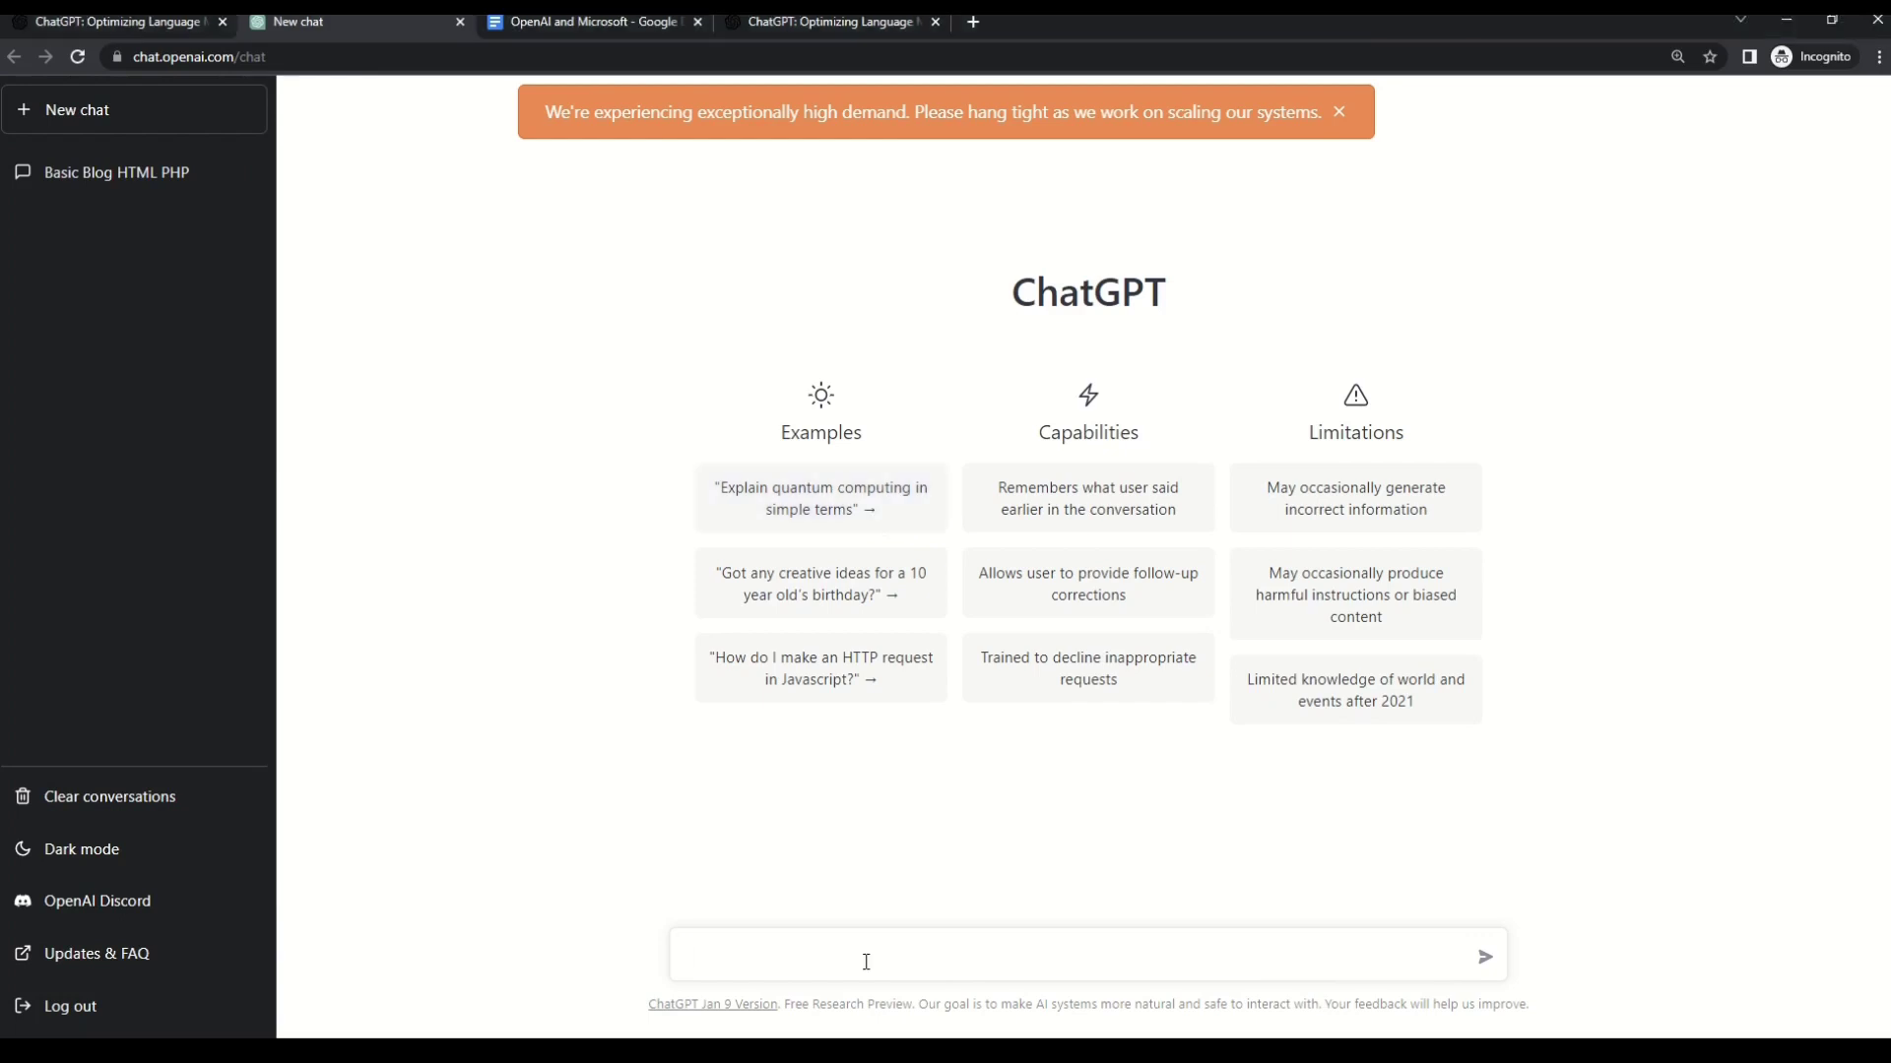
Step: Ask ChatGPT 'basic blog in html and php' and stop the answer early
{"action": "type", "text": "baisc"}
{"action": "key", "text": "BackSpace"}
{"action": "key", "text": "BackSpace"}
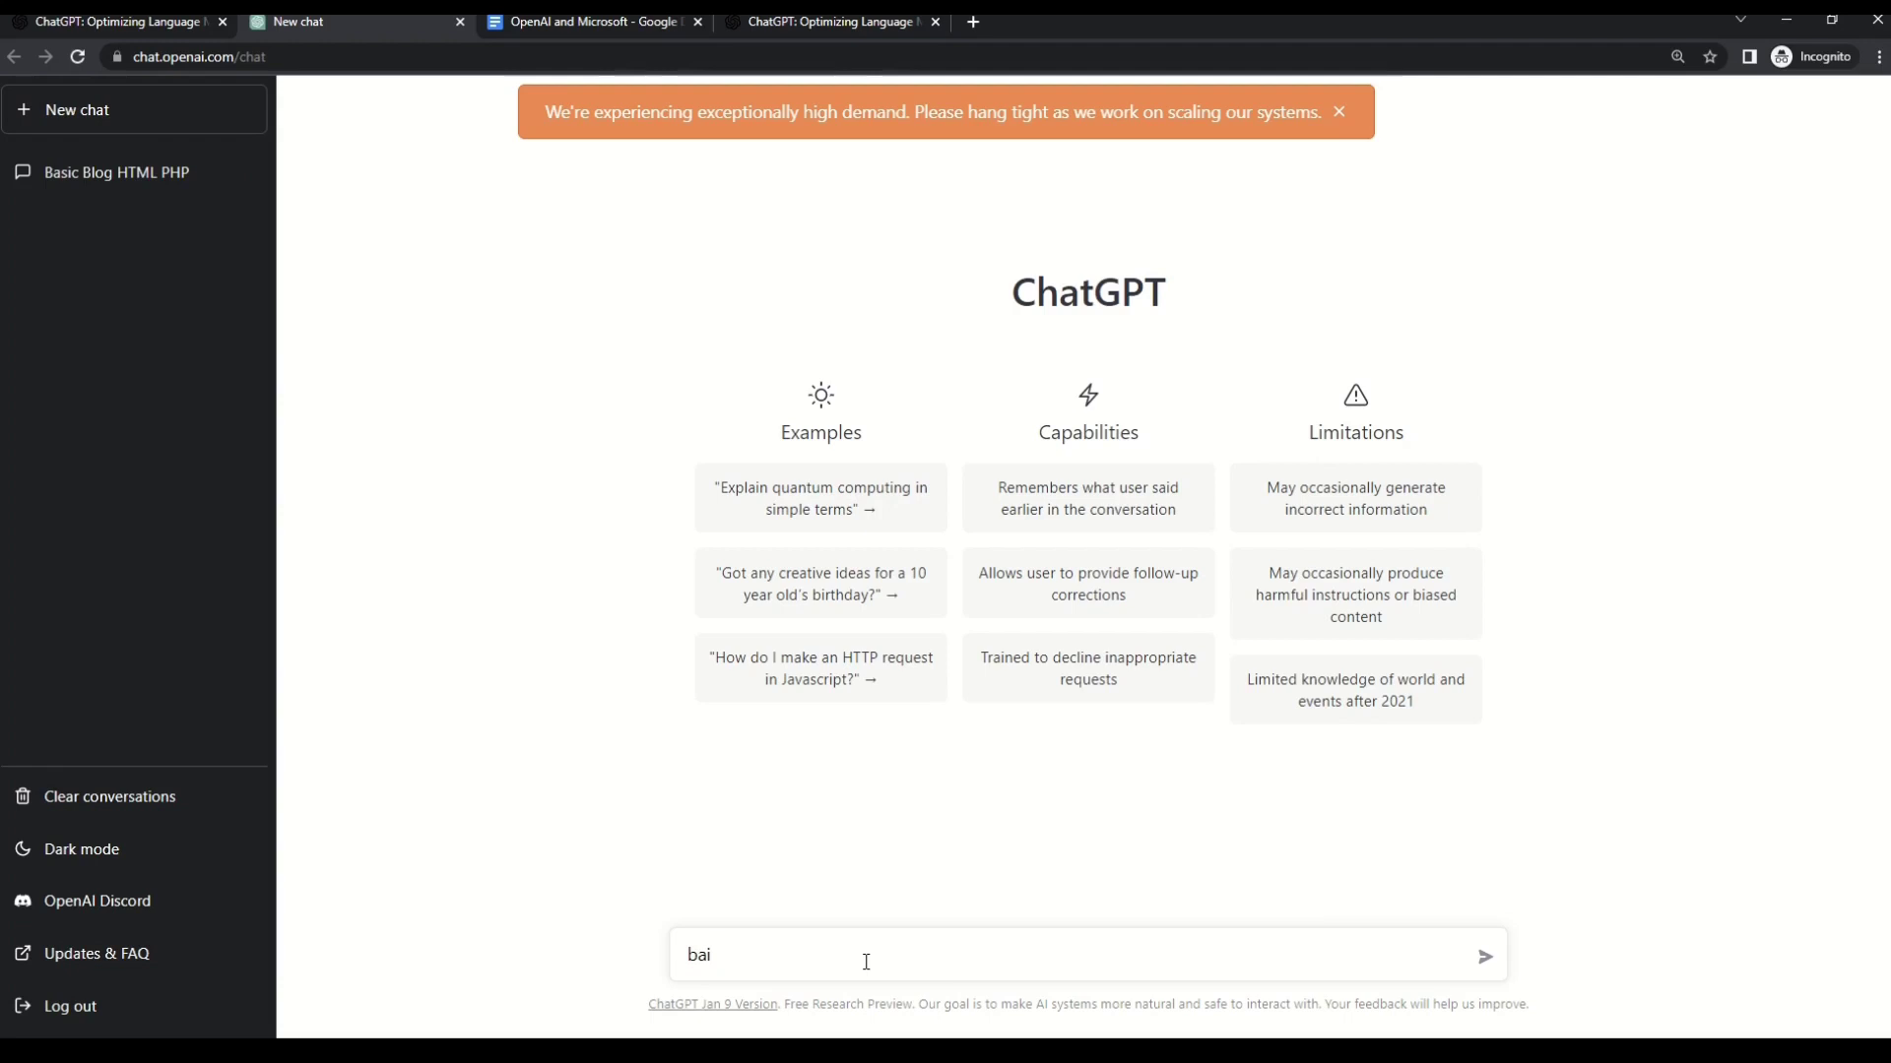
{"action": "key", "text": "BackSpace"}
{"action": "type", "text": "sic blog in html and php"}
{"action": "key", "text": "Return"}
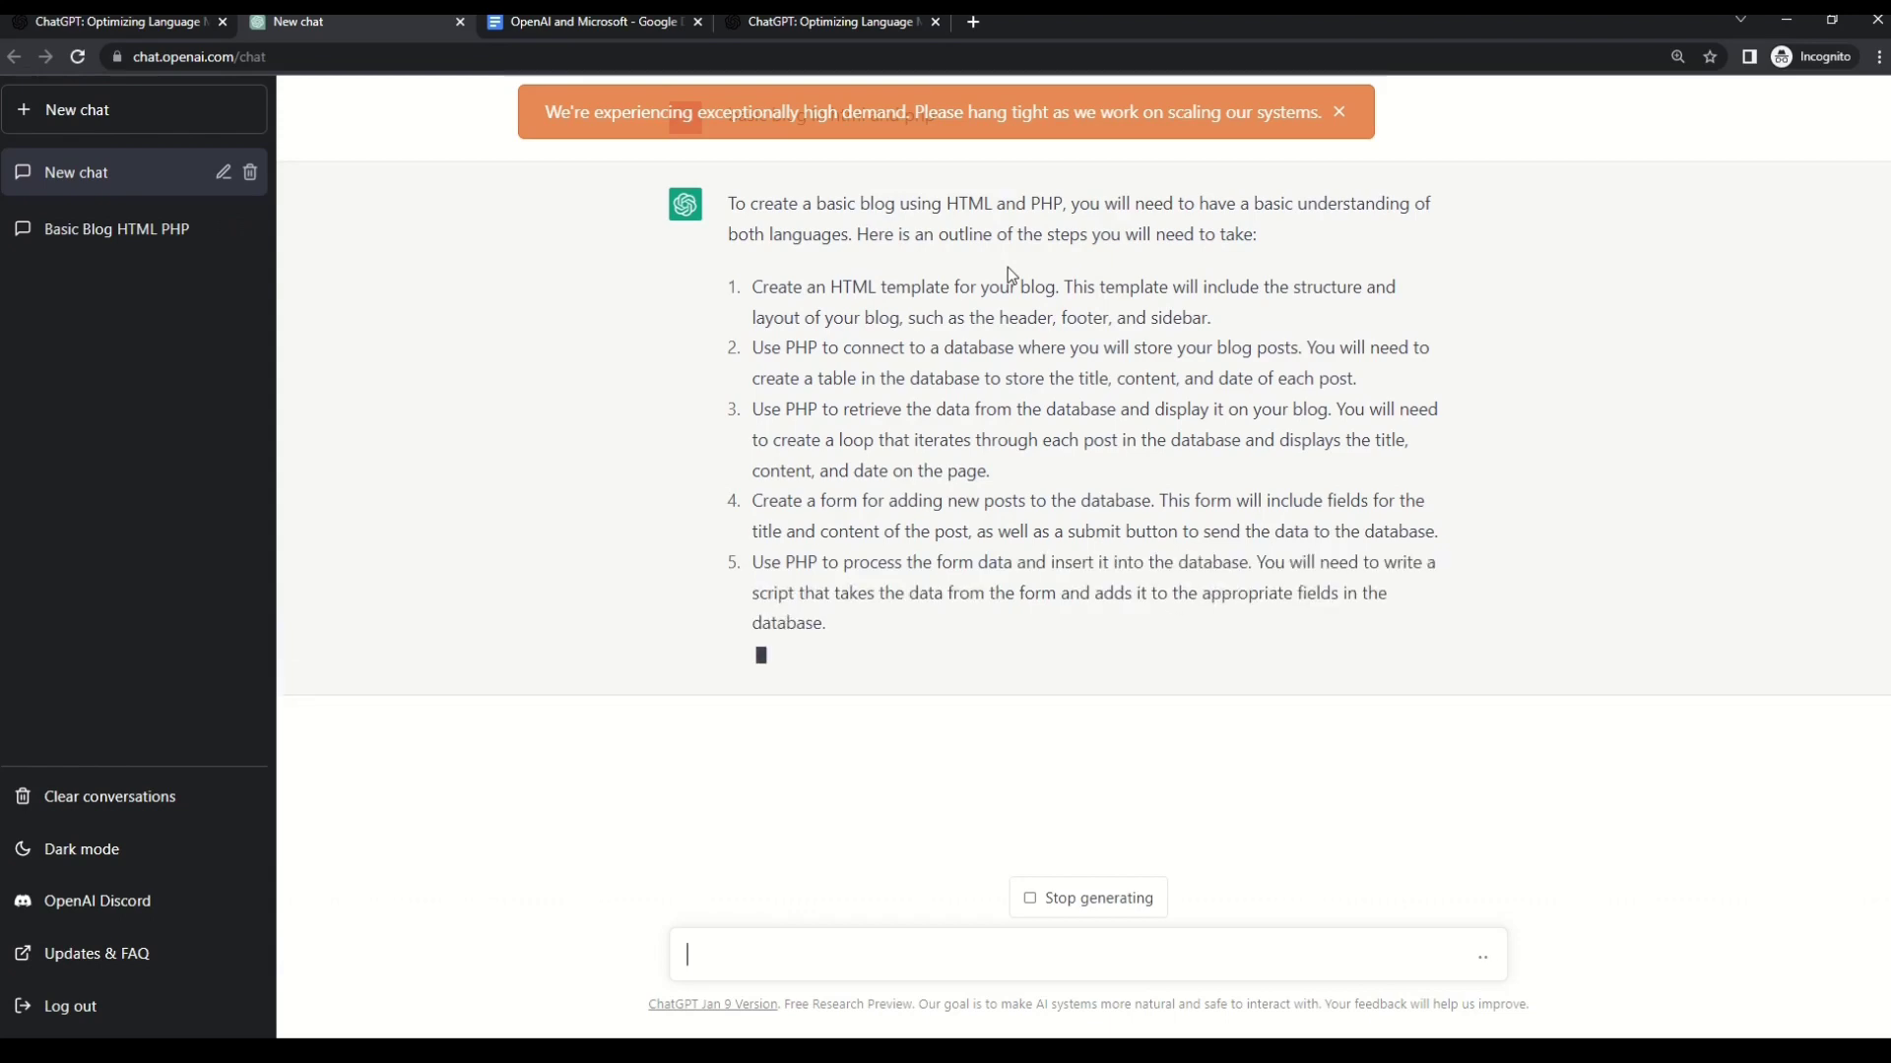
{"action": "left_click", "coordinate": [1088, 898]}
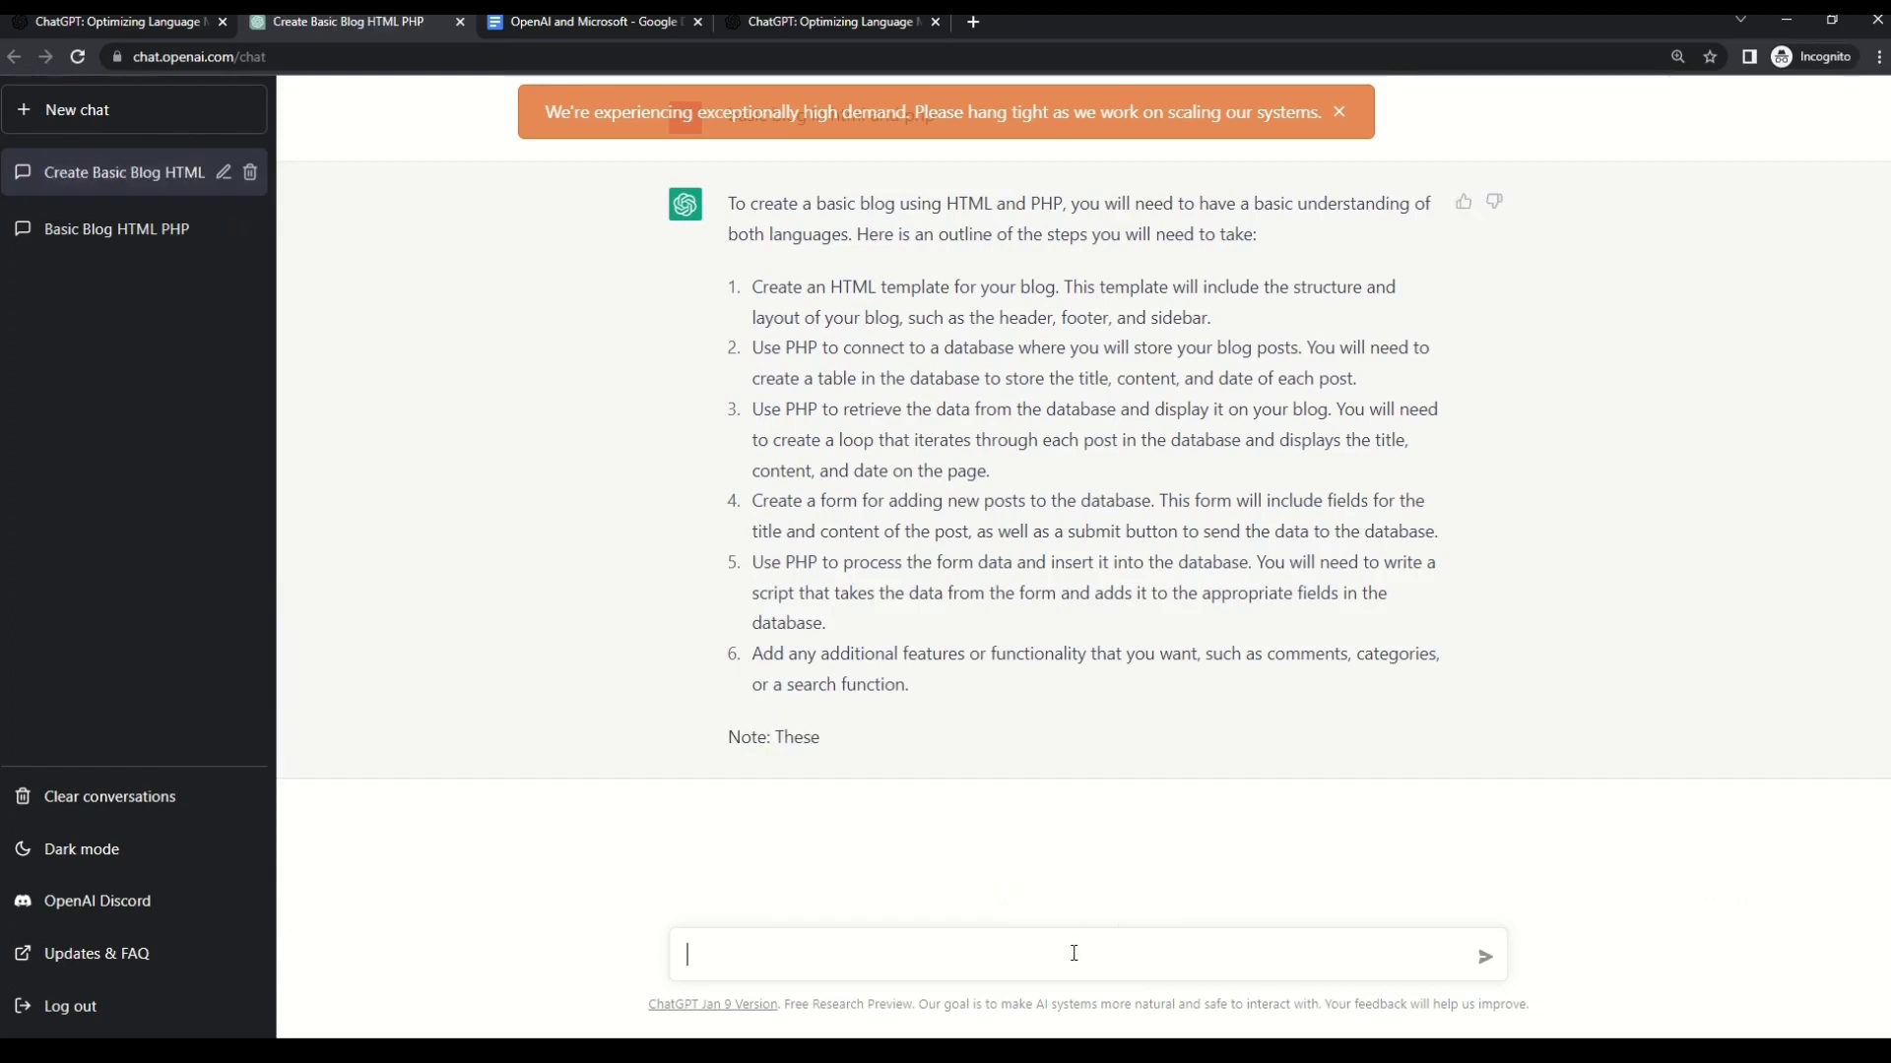
Step: Ask ChatGPT for 'code of html website using php' and review its page-loading explanation
{"action": "type", "text": "code of html website u"}
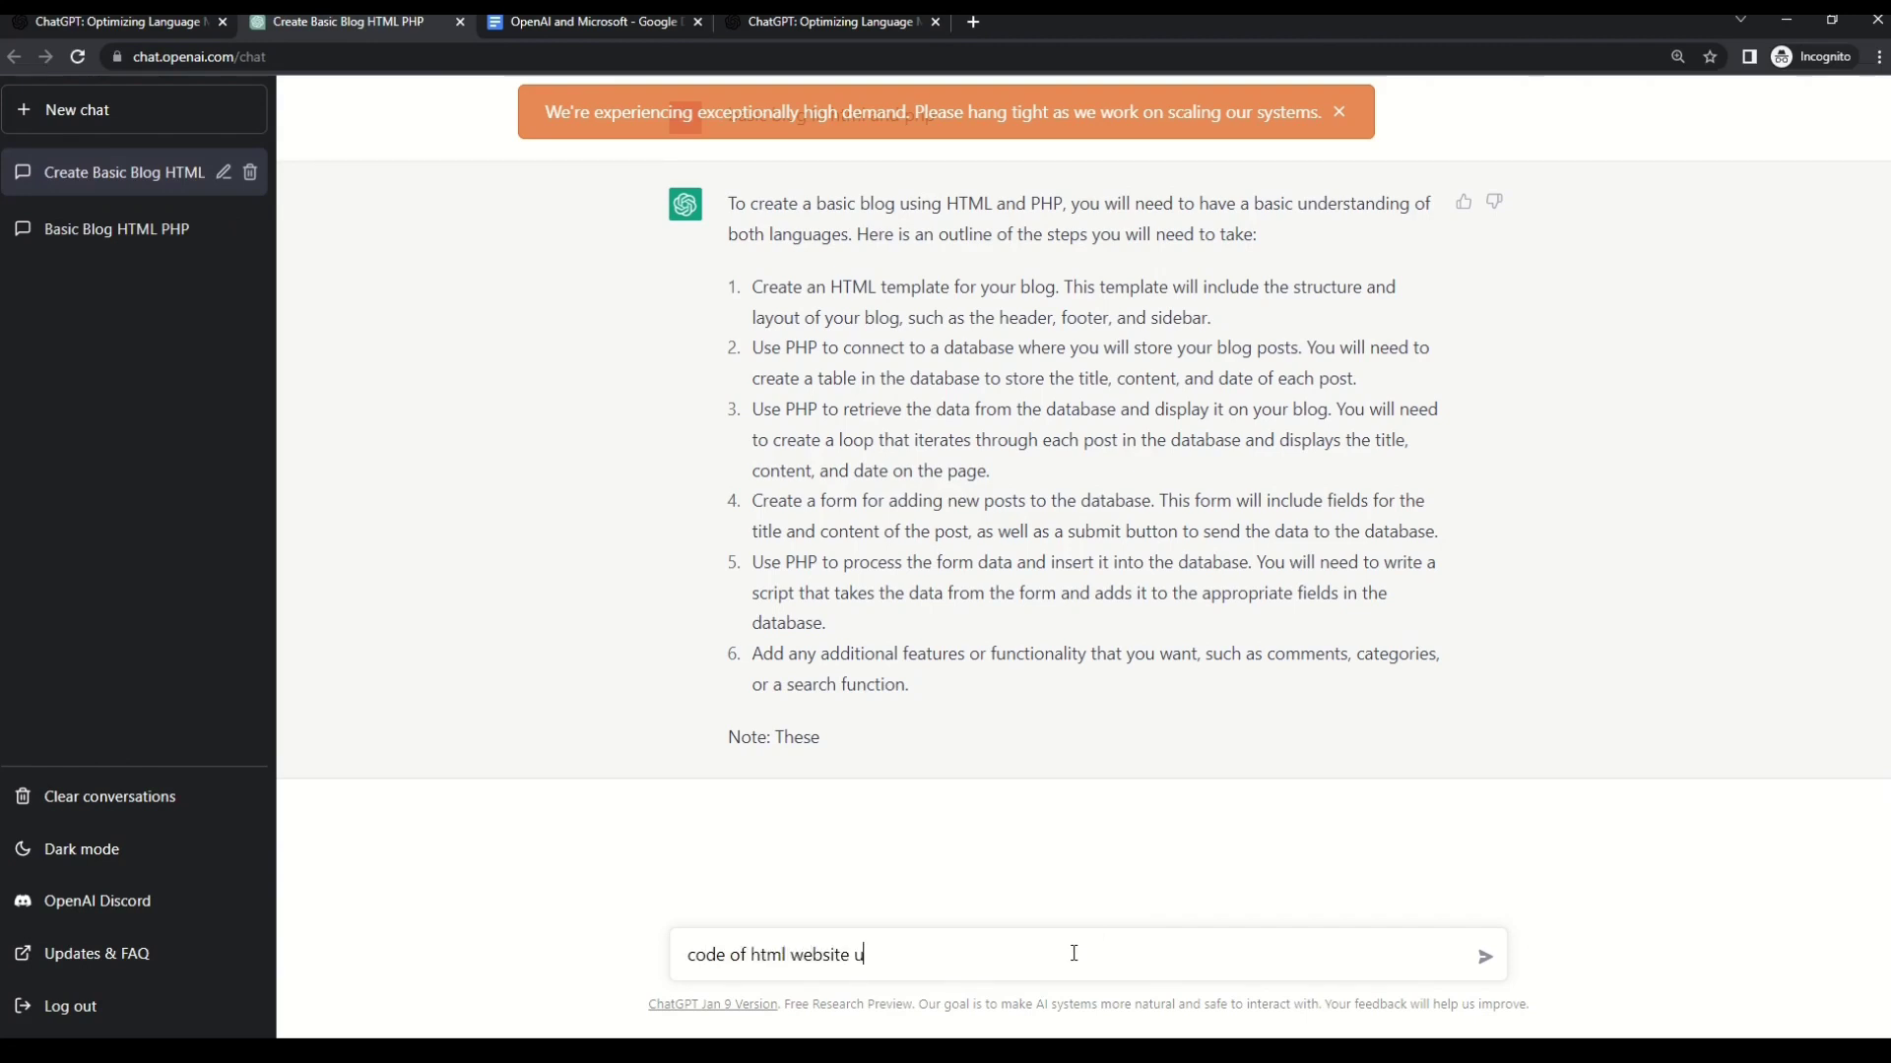
{"action": "type", "text": "sing phr"}
{"action": "type", "text": "php"}
{"action": "key", "text": "Return"}
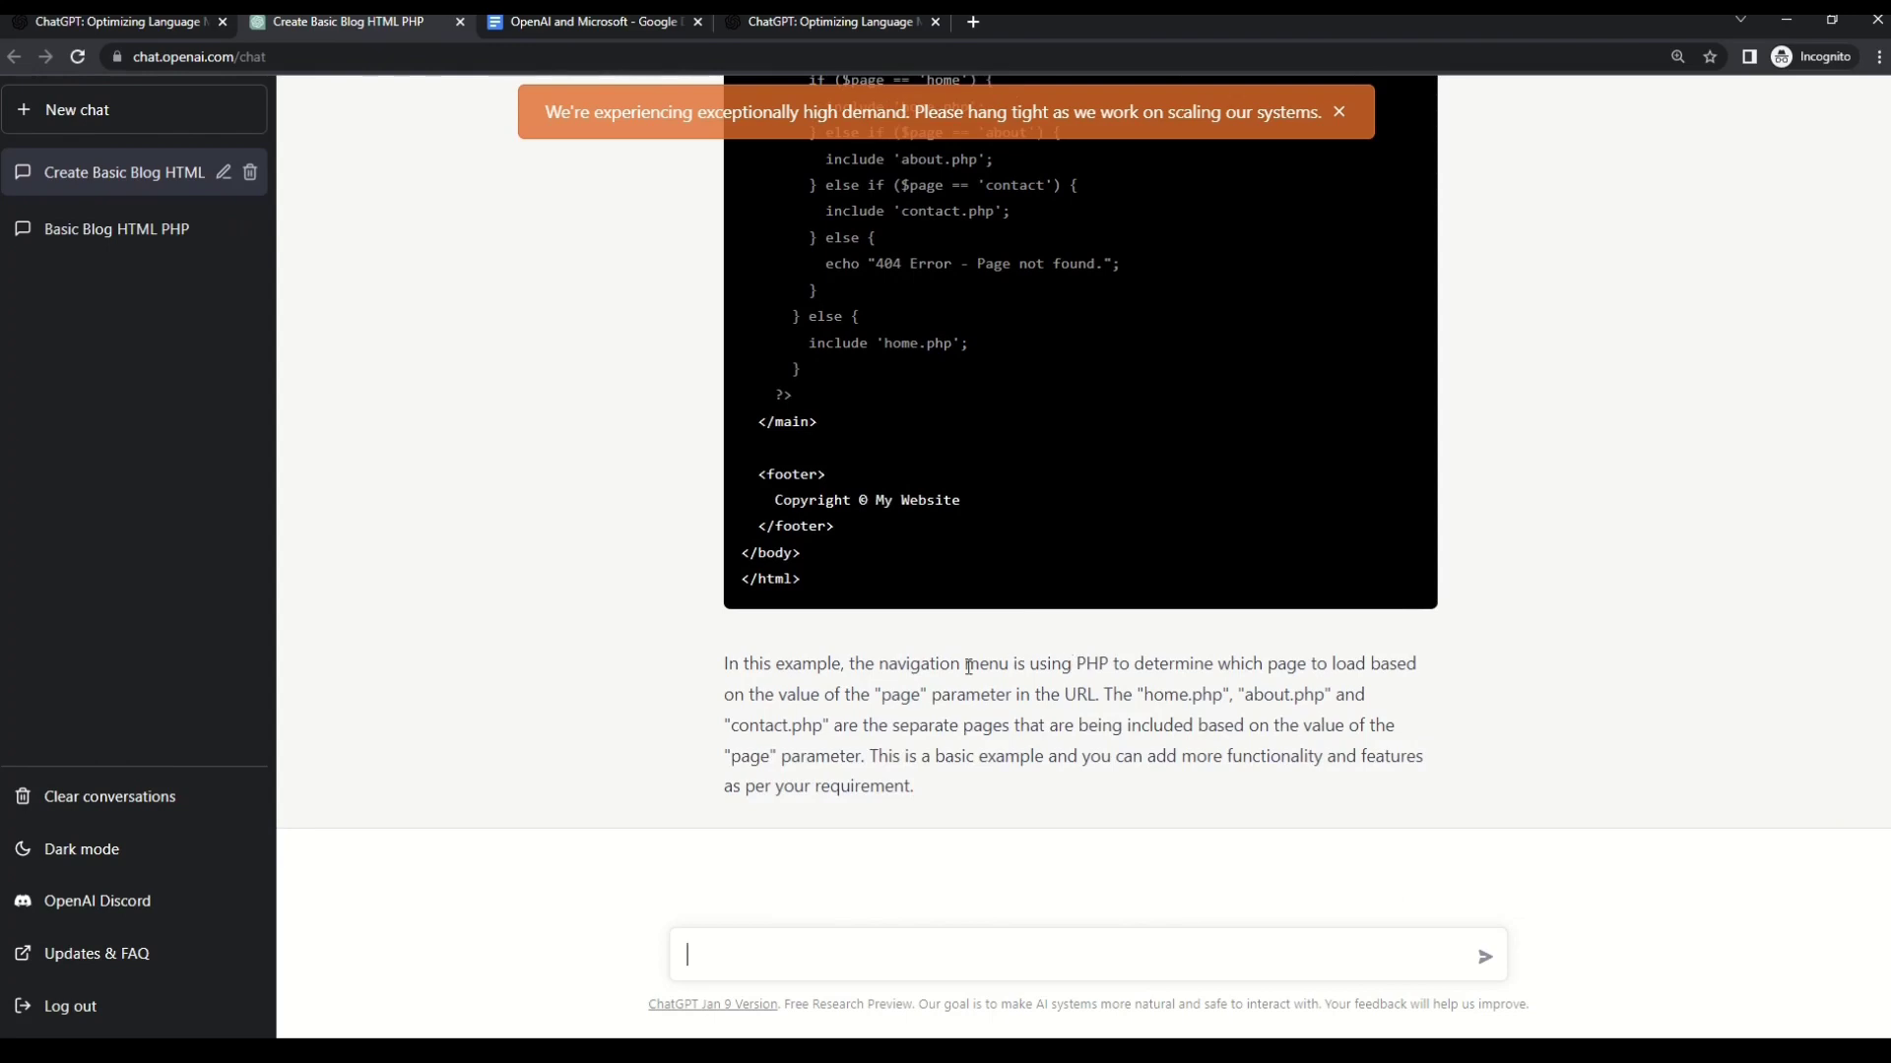
{"action": "left_click_drag", "start_coordinate": [965, 666], "coordinate": [1018, 764]}
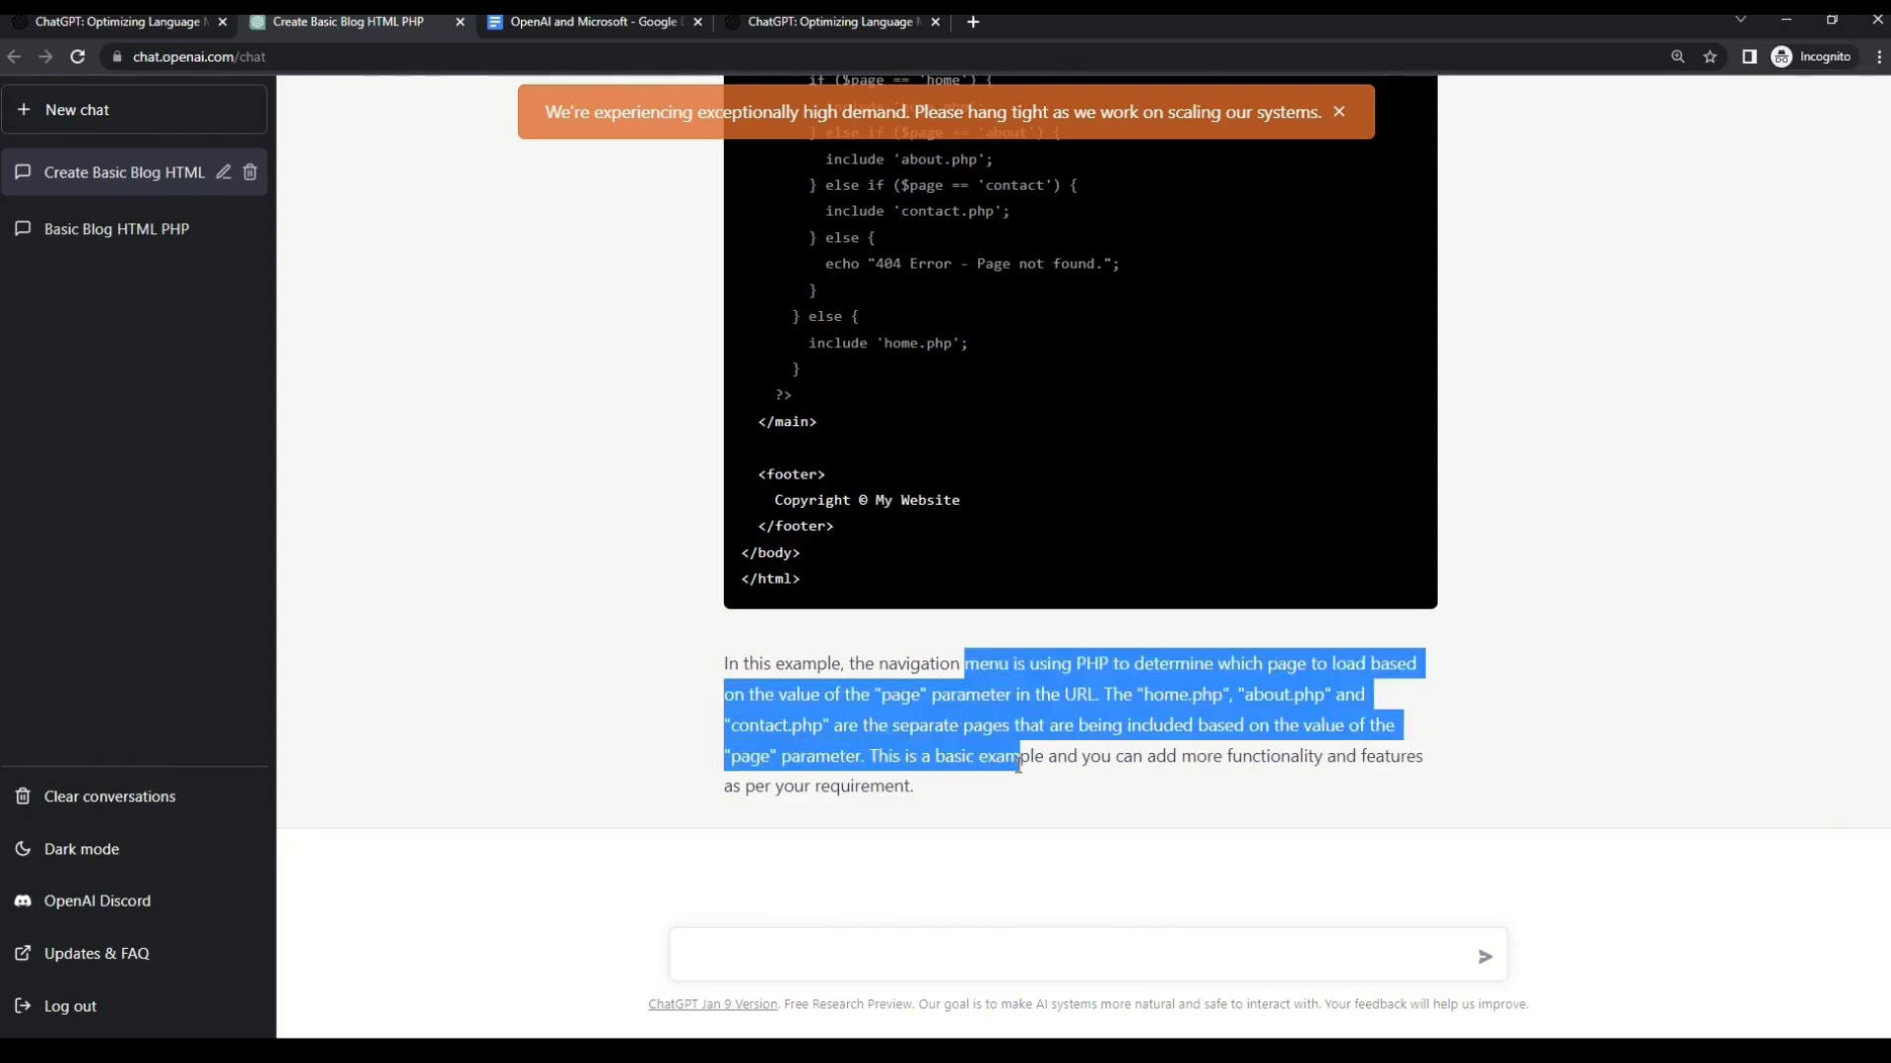
{"action": "left_click", "coordinate": [1053, 748]}
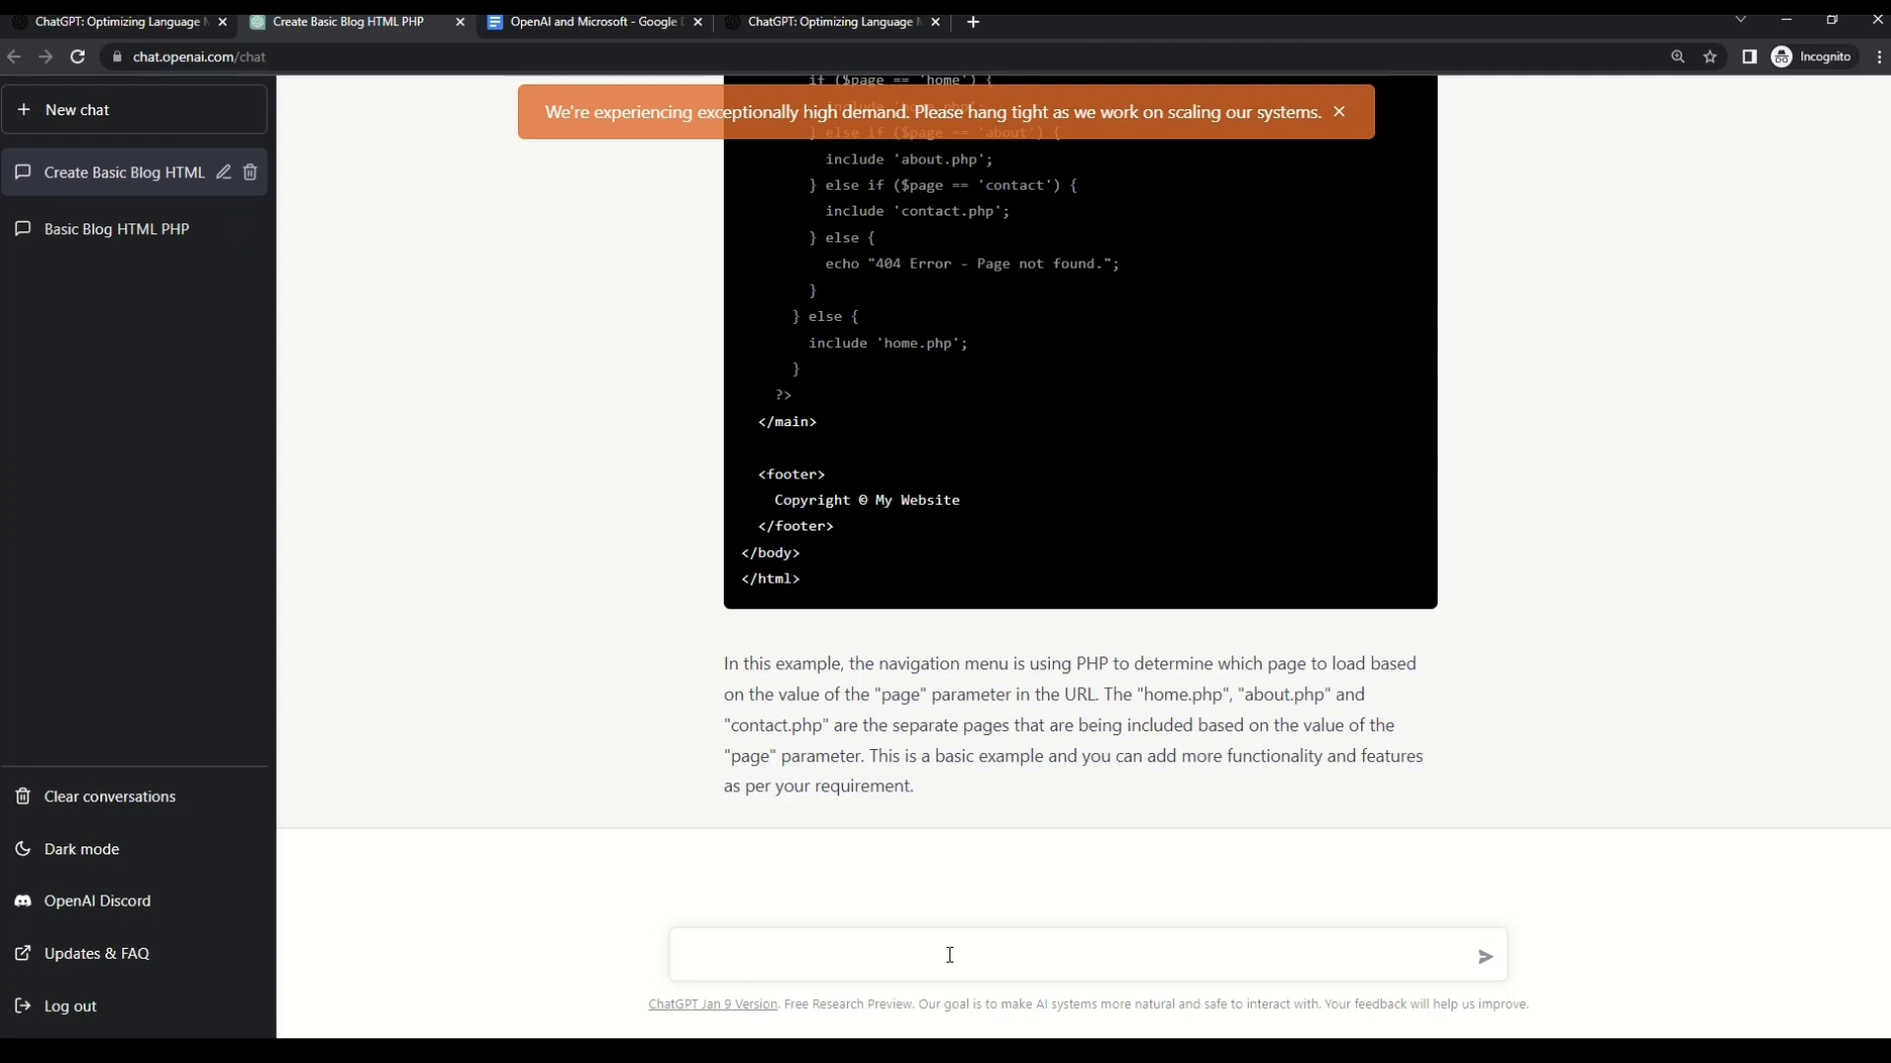
Step: Send the follow-up 'add some css in this code' to ChatGPT
{"action": "type", "text": "add some css in this code"}
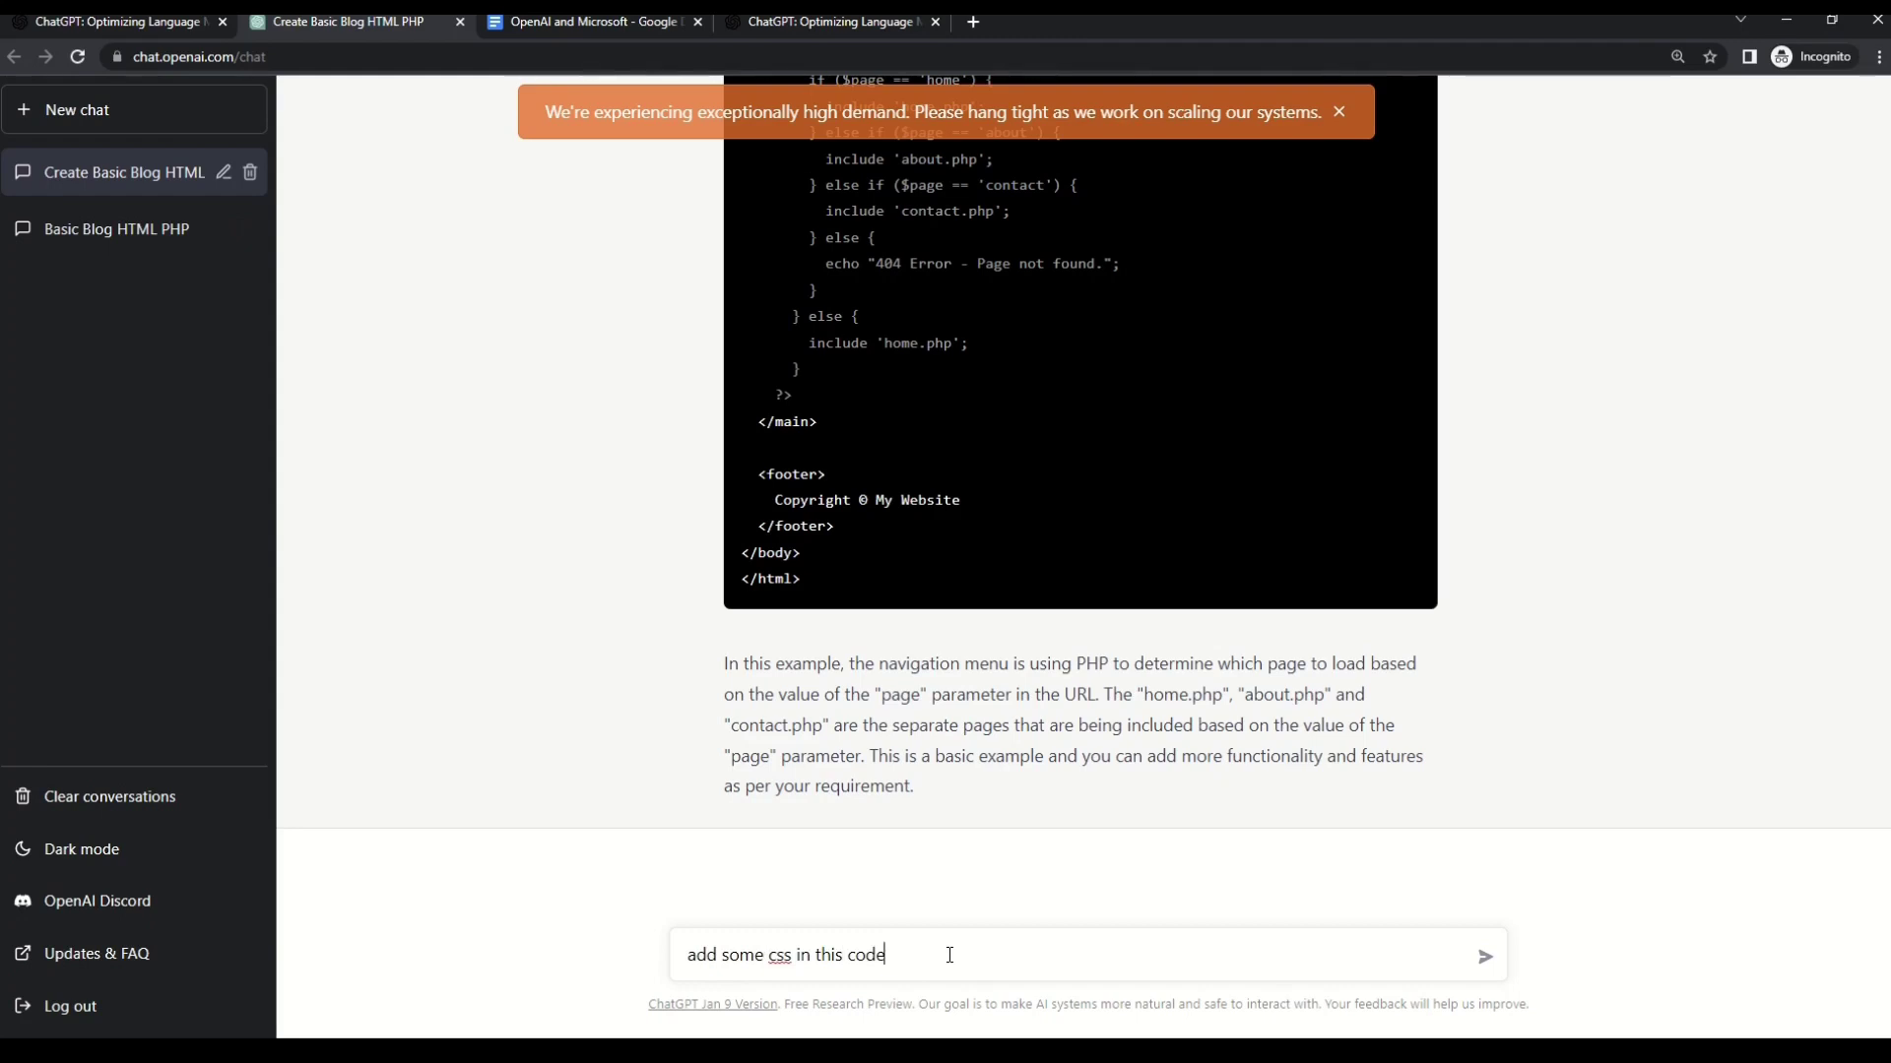
{"action": "key", "text": "Return"}
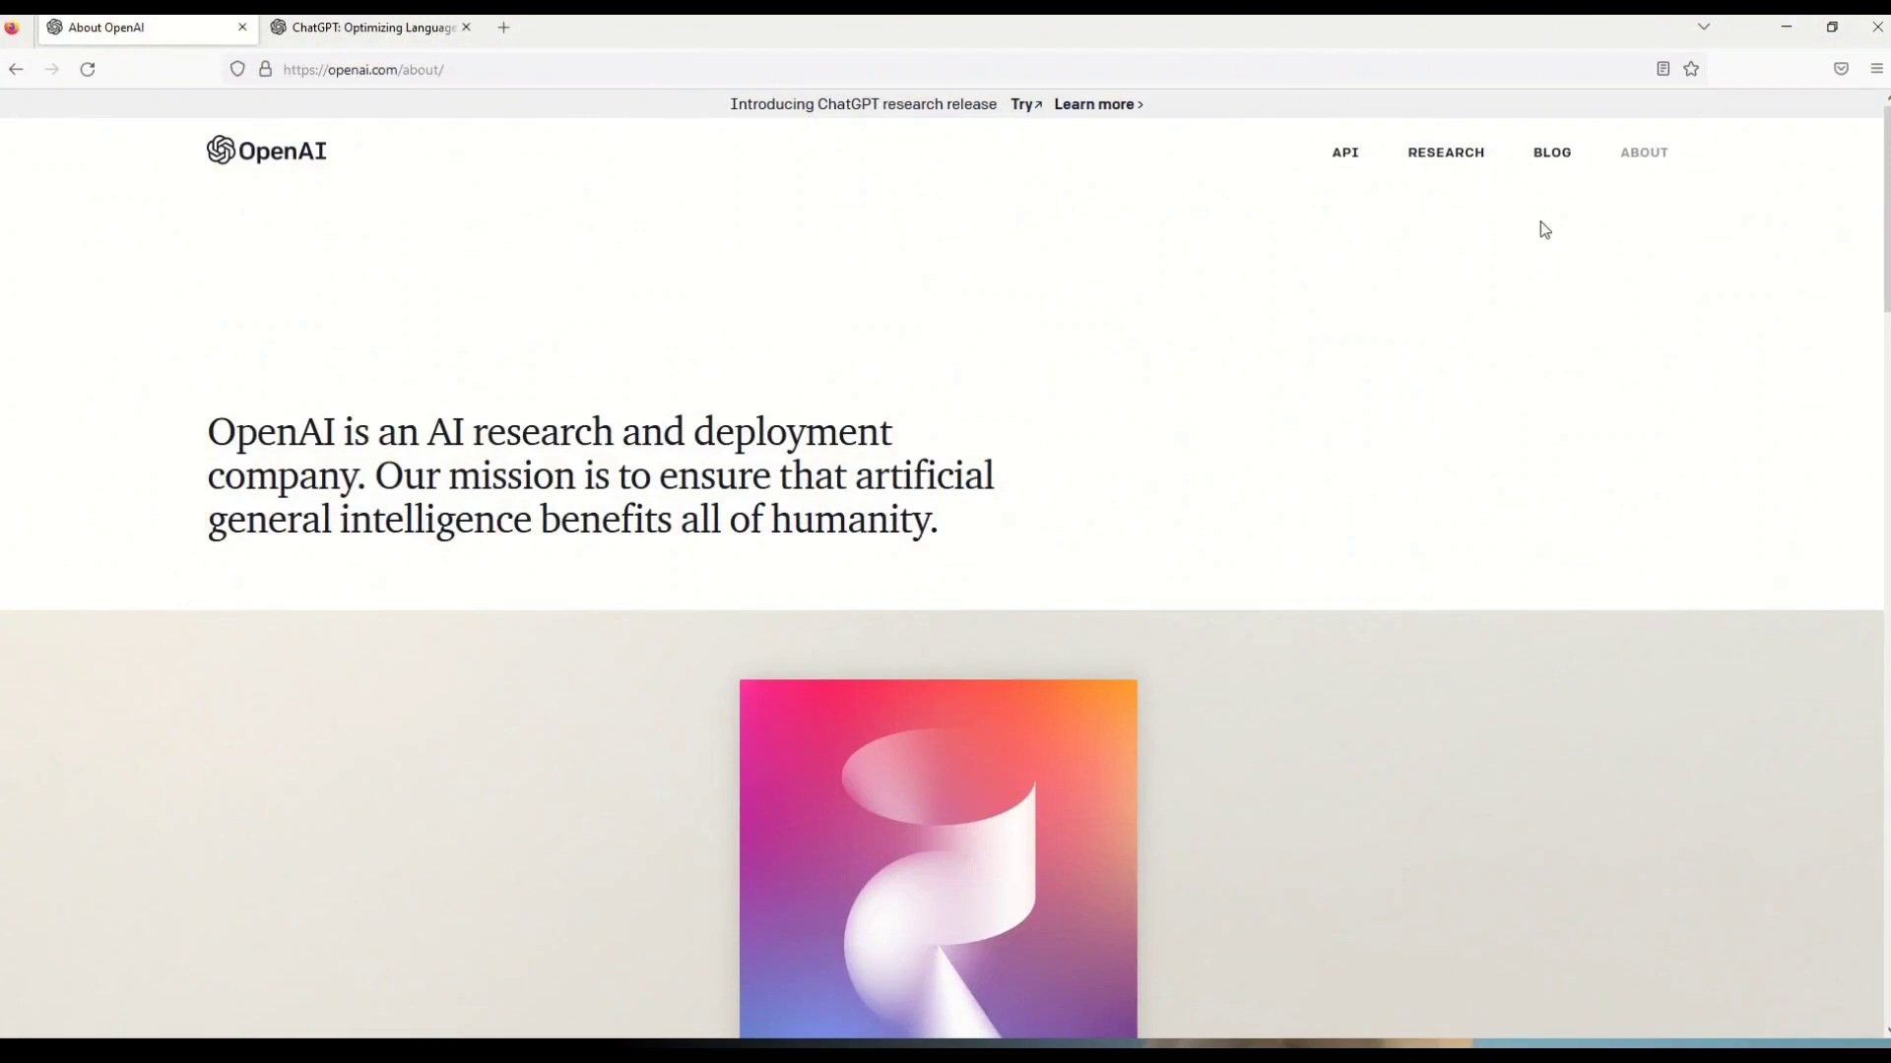
Step: Scroll the About OpenAI page down to Who's Involved and zoom it to 120%
{"action": "left_click", "coordinate": [1640, 154]}
{"action": "scroll", "coordinate": [1282, 421], "scroll_direction": "down", "scroll_amount": 8}
{"action": "scroll", "coordinate": [1282, 422], "scroll_direction": "down", "scroll_amount": 10}
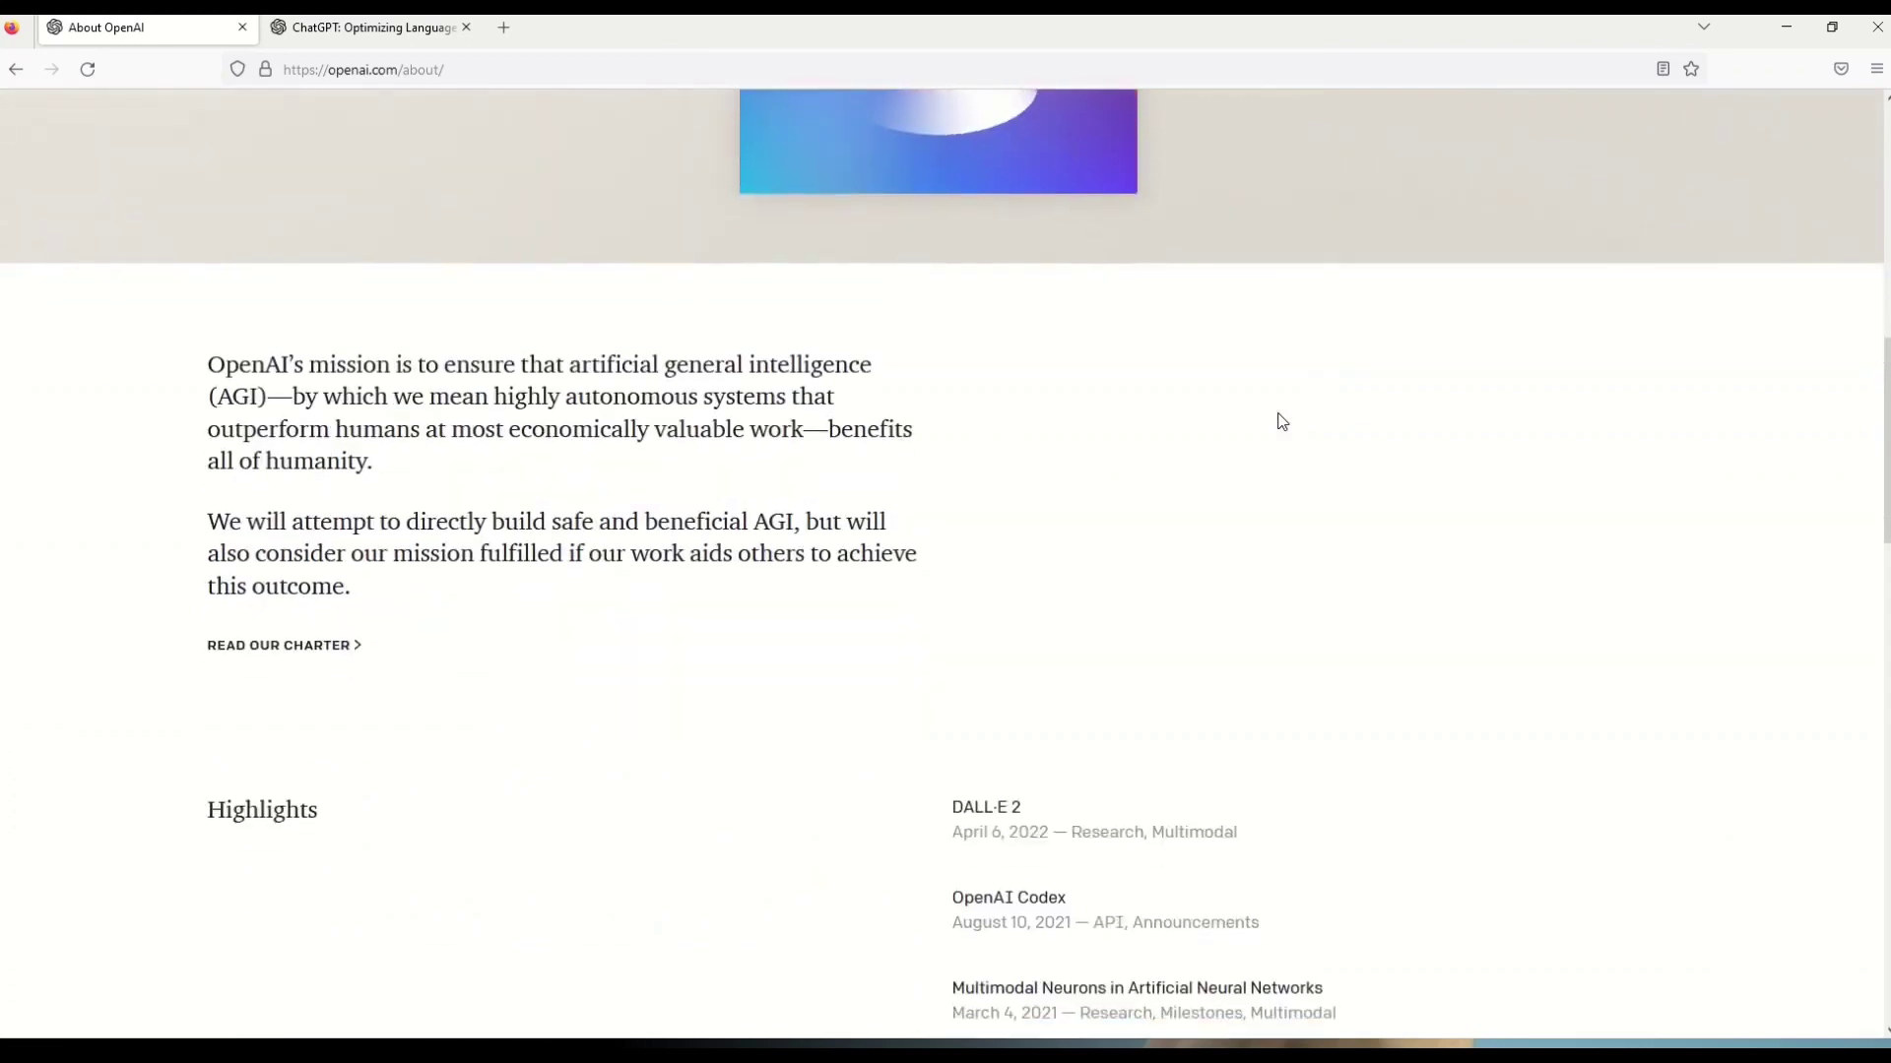
{"action": "scroll", "coordinate": [1280, 423], "scroll_direction": "down", "scroll_amount": 1}
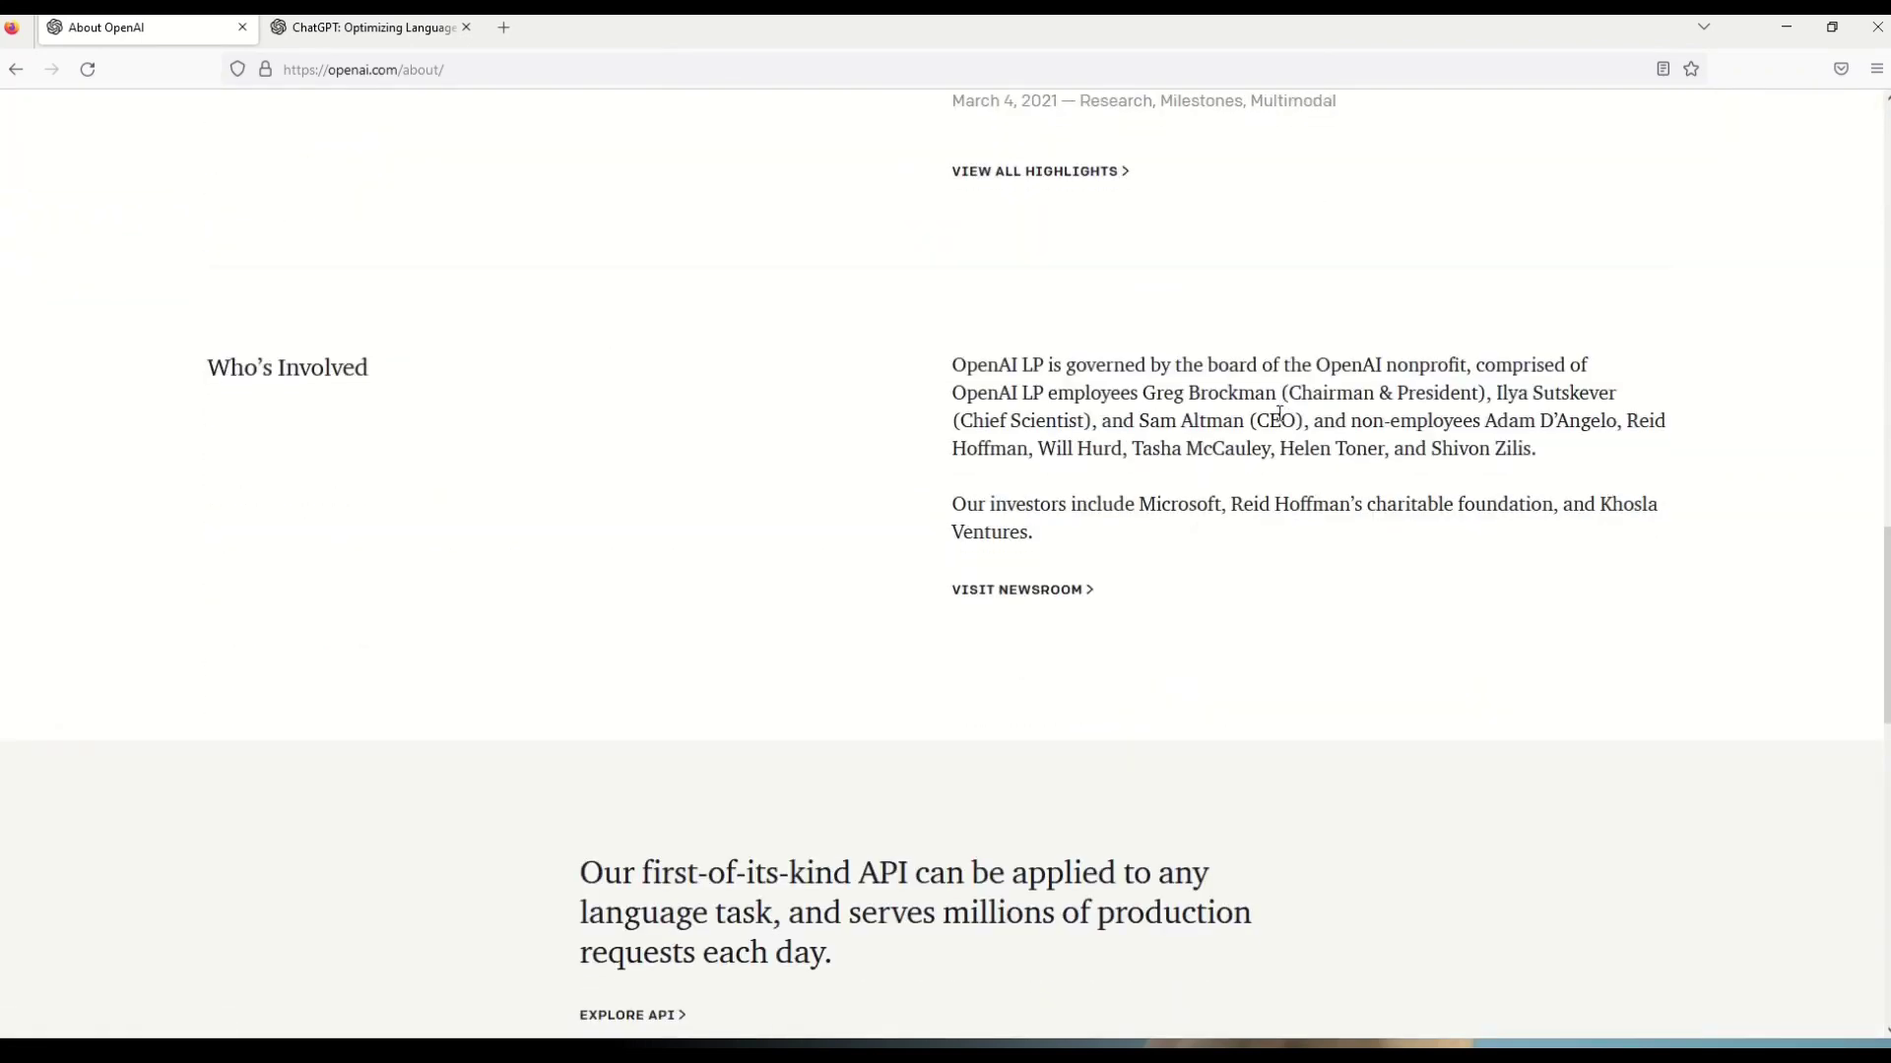
{"action": "key", "text": "ctrl+plus"}
{"action": "key", "text": "ctrl+plus"}
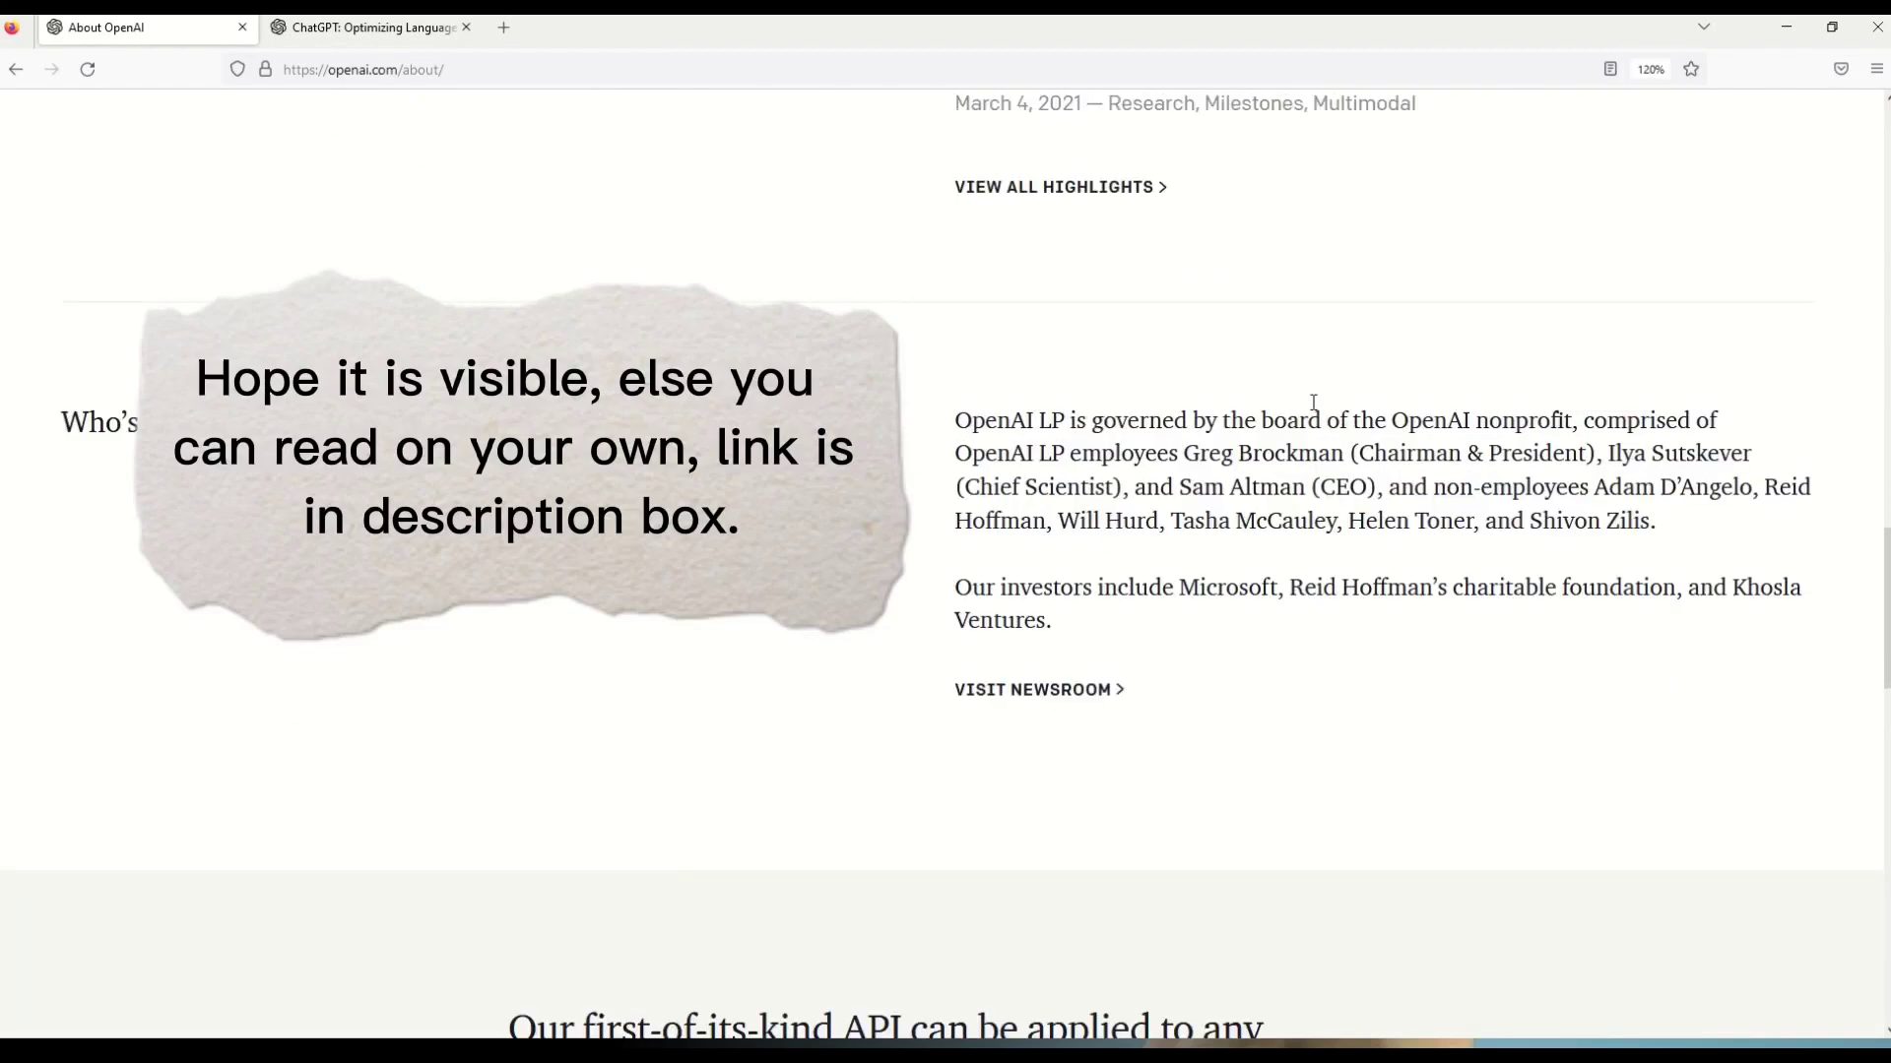
Step: Highlight the governance paragraph and the investors line mentioning Microsoft
{"action": "left_click_drag", "start_coordinate": [1657, 522], "coordinate": [912, 430]}
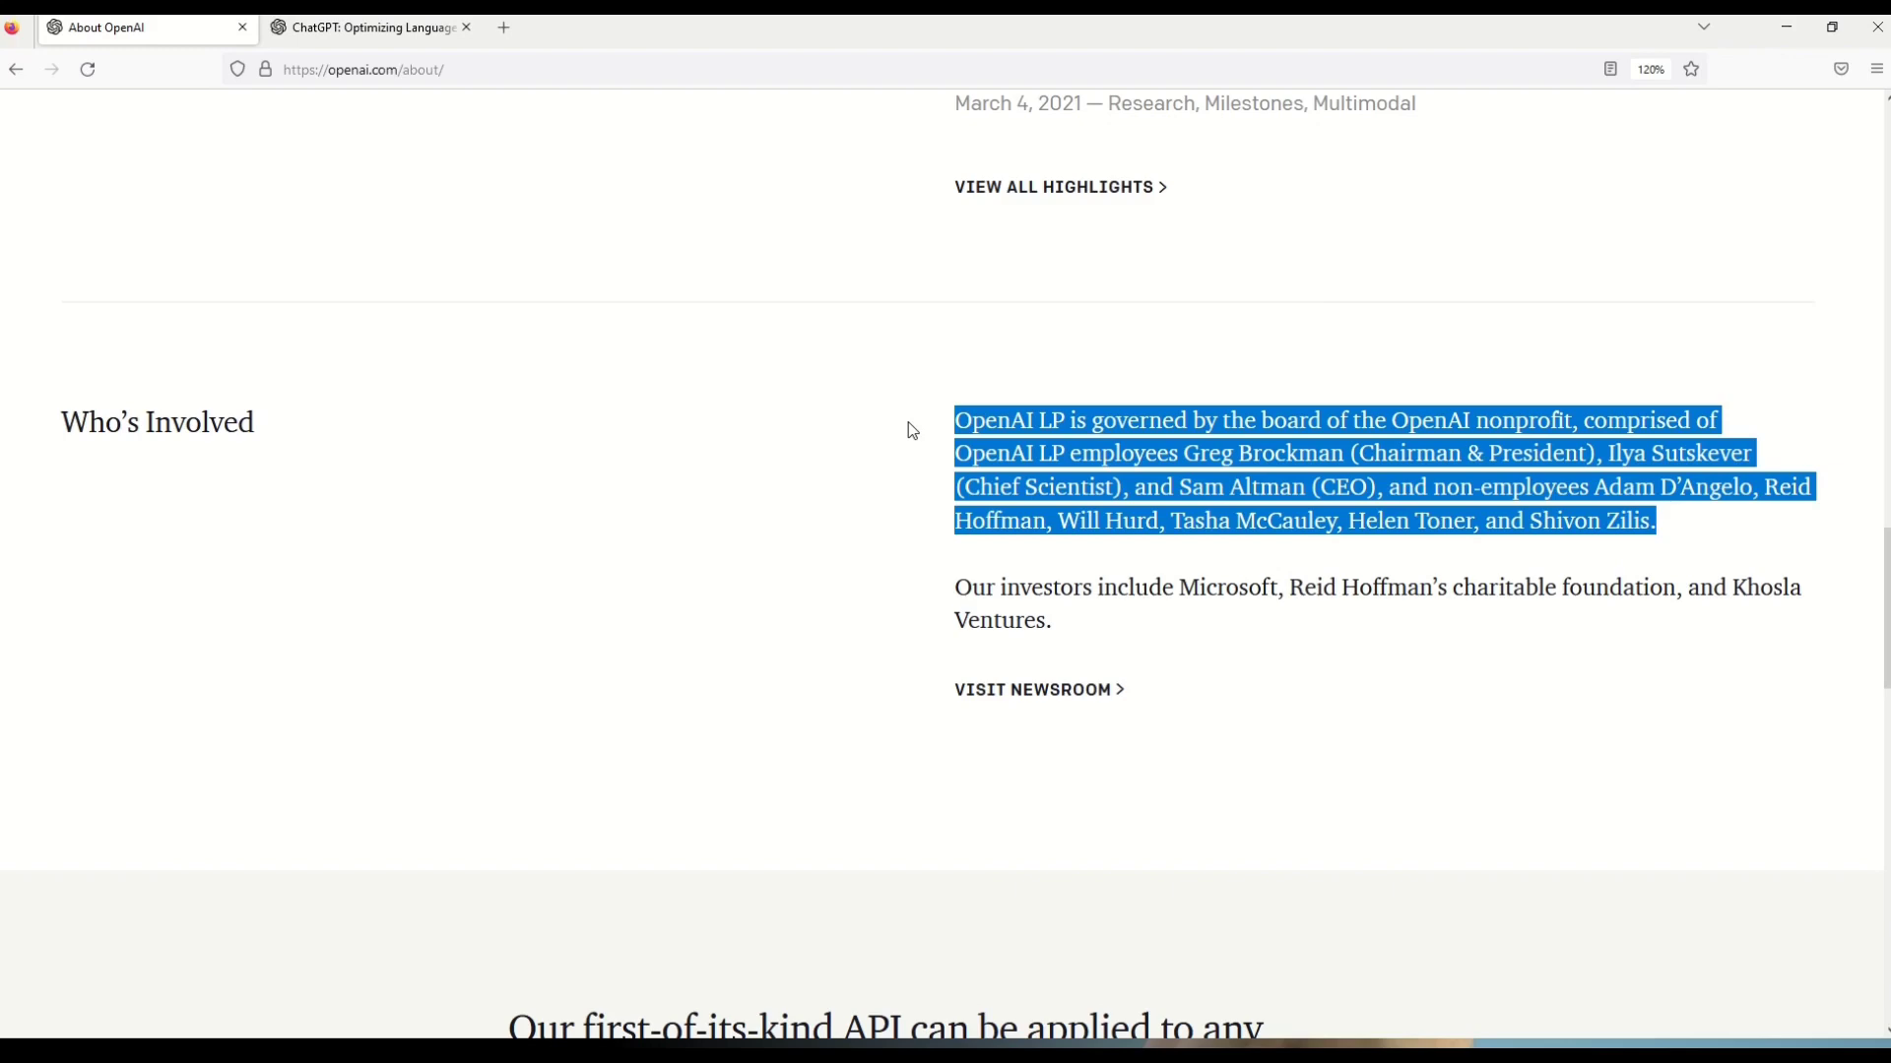
{"action": "left_click", "coordinate": [1137, 540]}
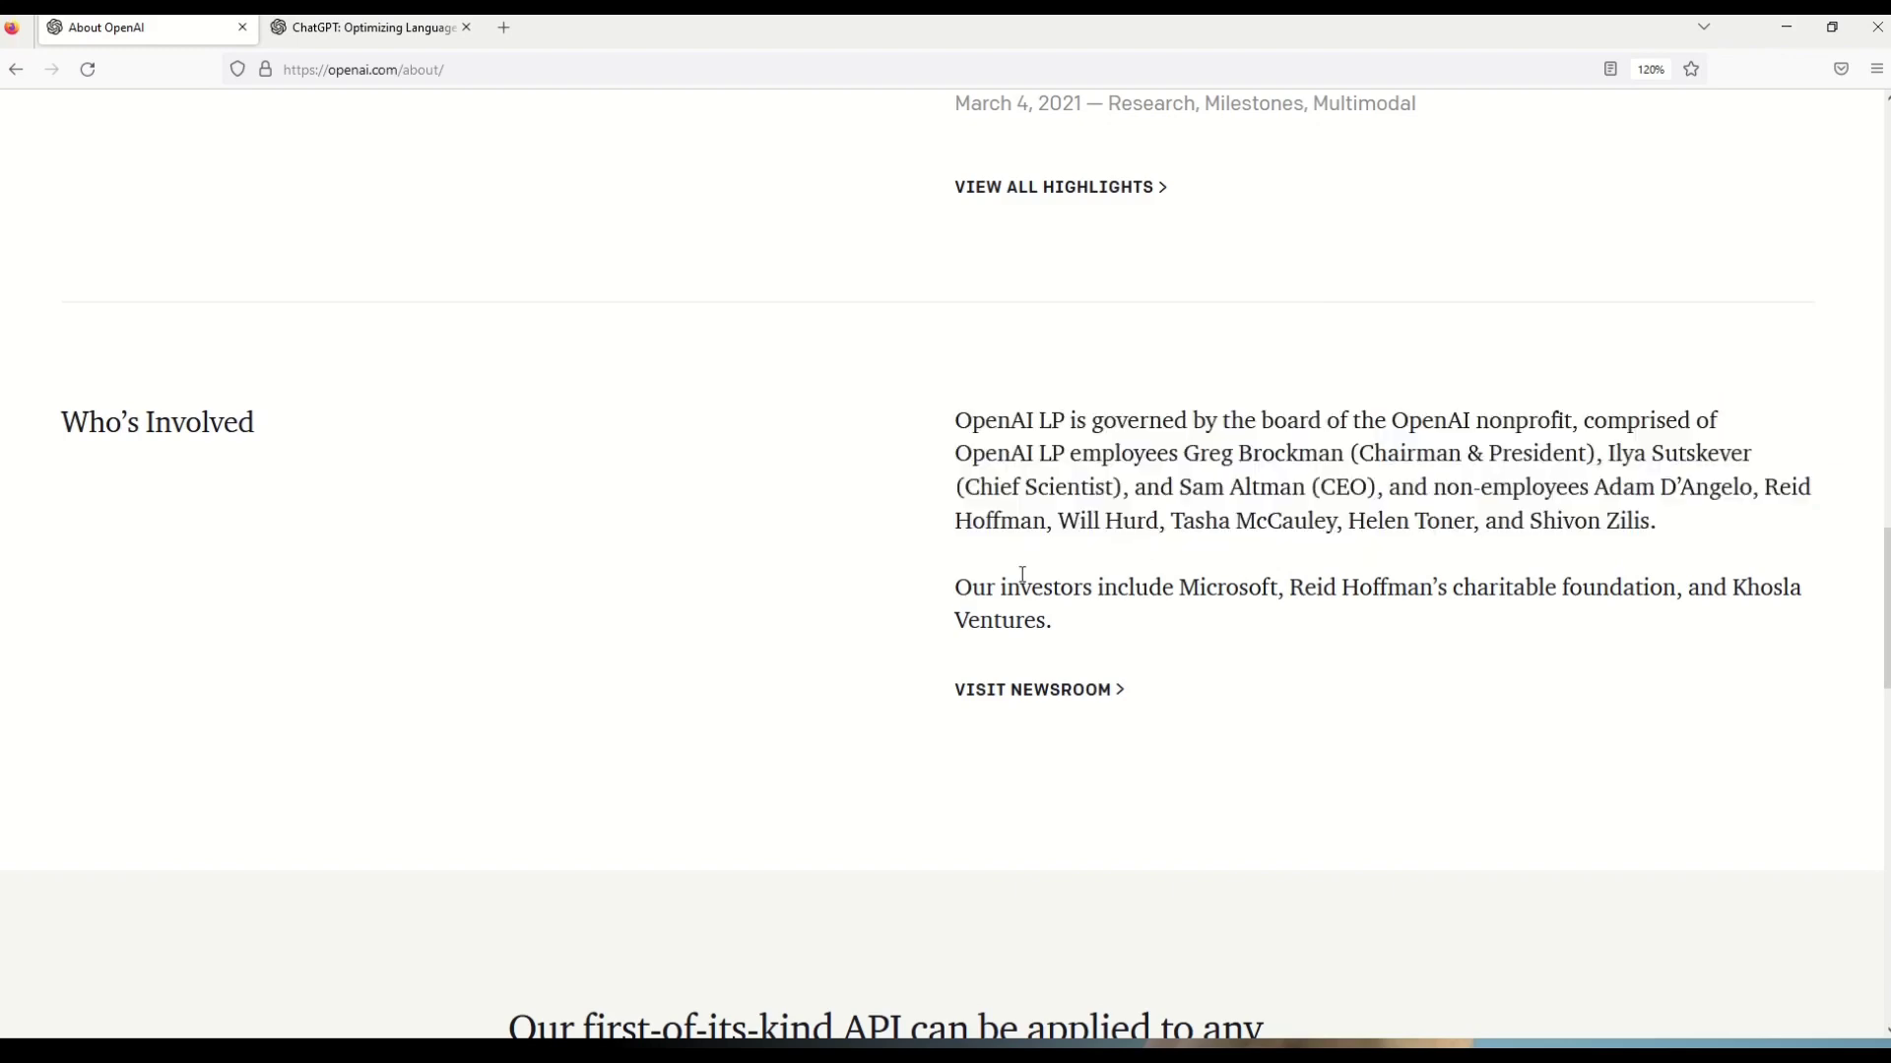
{"action": "left_click_drag", "start_coordinate": [1035, 588], "coordinate": [1714, 591]}
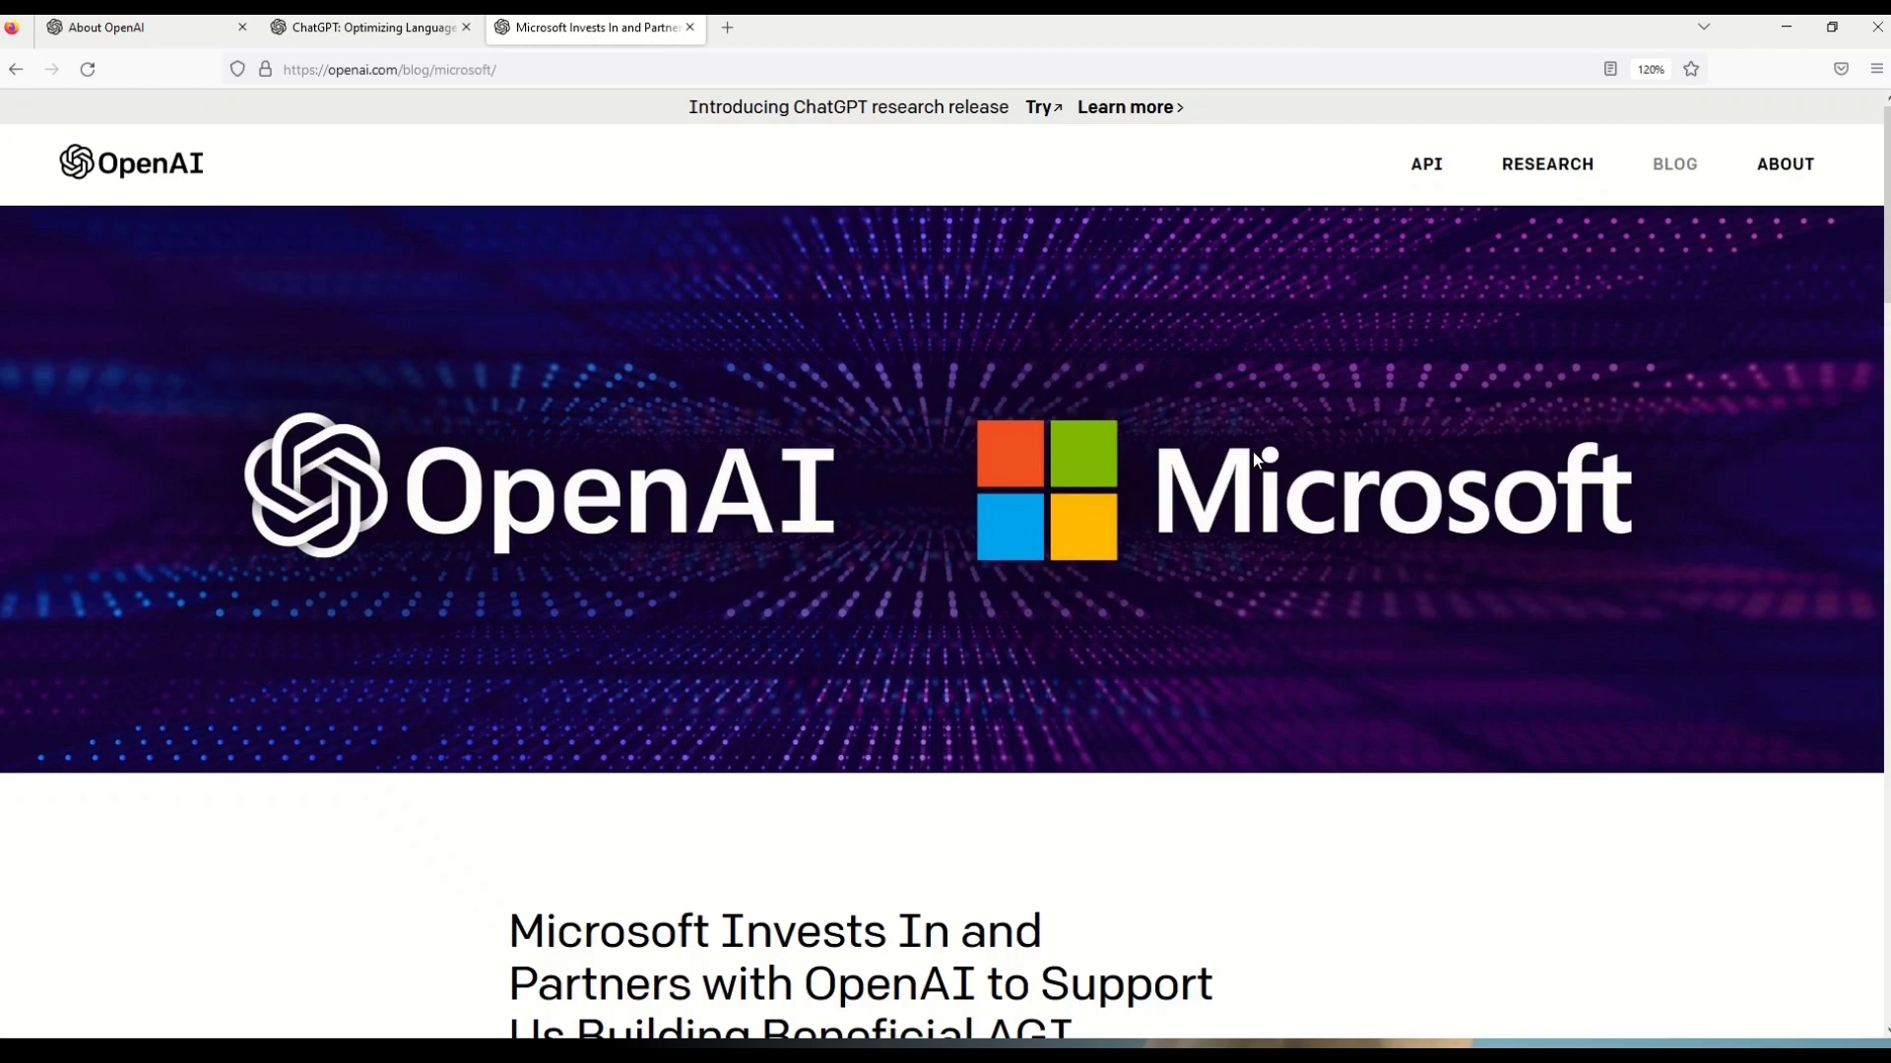
Step: Highlight the Microsoft investment post's title, ending in 'Beneficial AGI', while reading it
{"action": "scroll", "coordinate": [1256, 459], "scroll_direction": "down", "scroll_amount": 5}
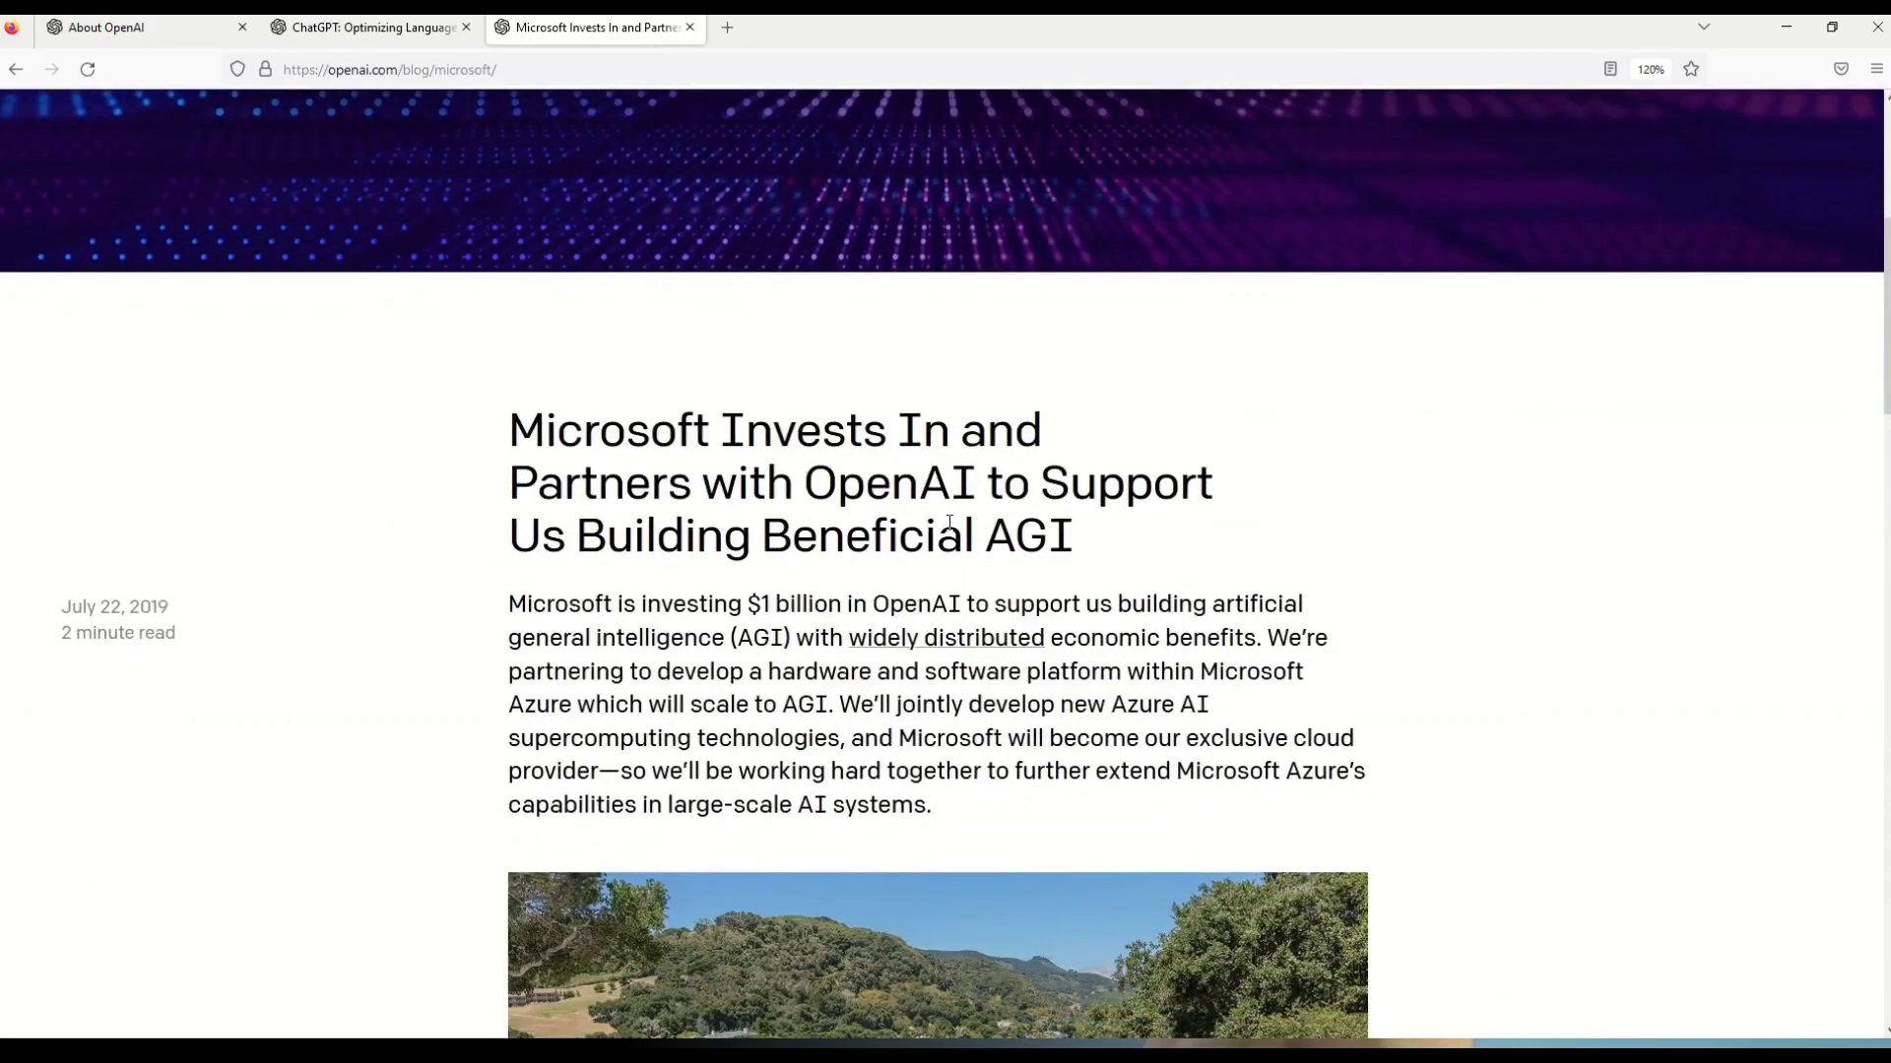
{"action": "left_click_drag", "start_coordinate": [650, 431], "coordinate": [1015, 431]}
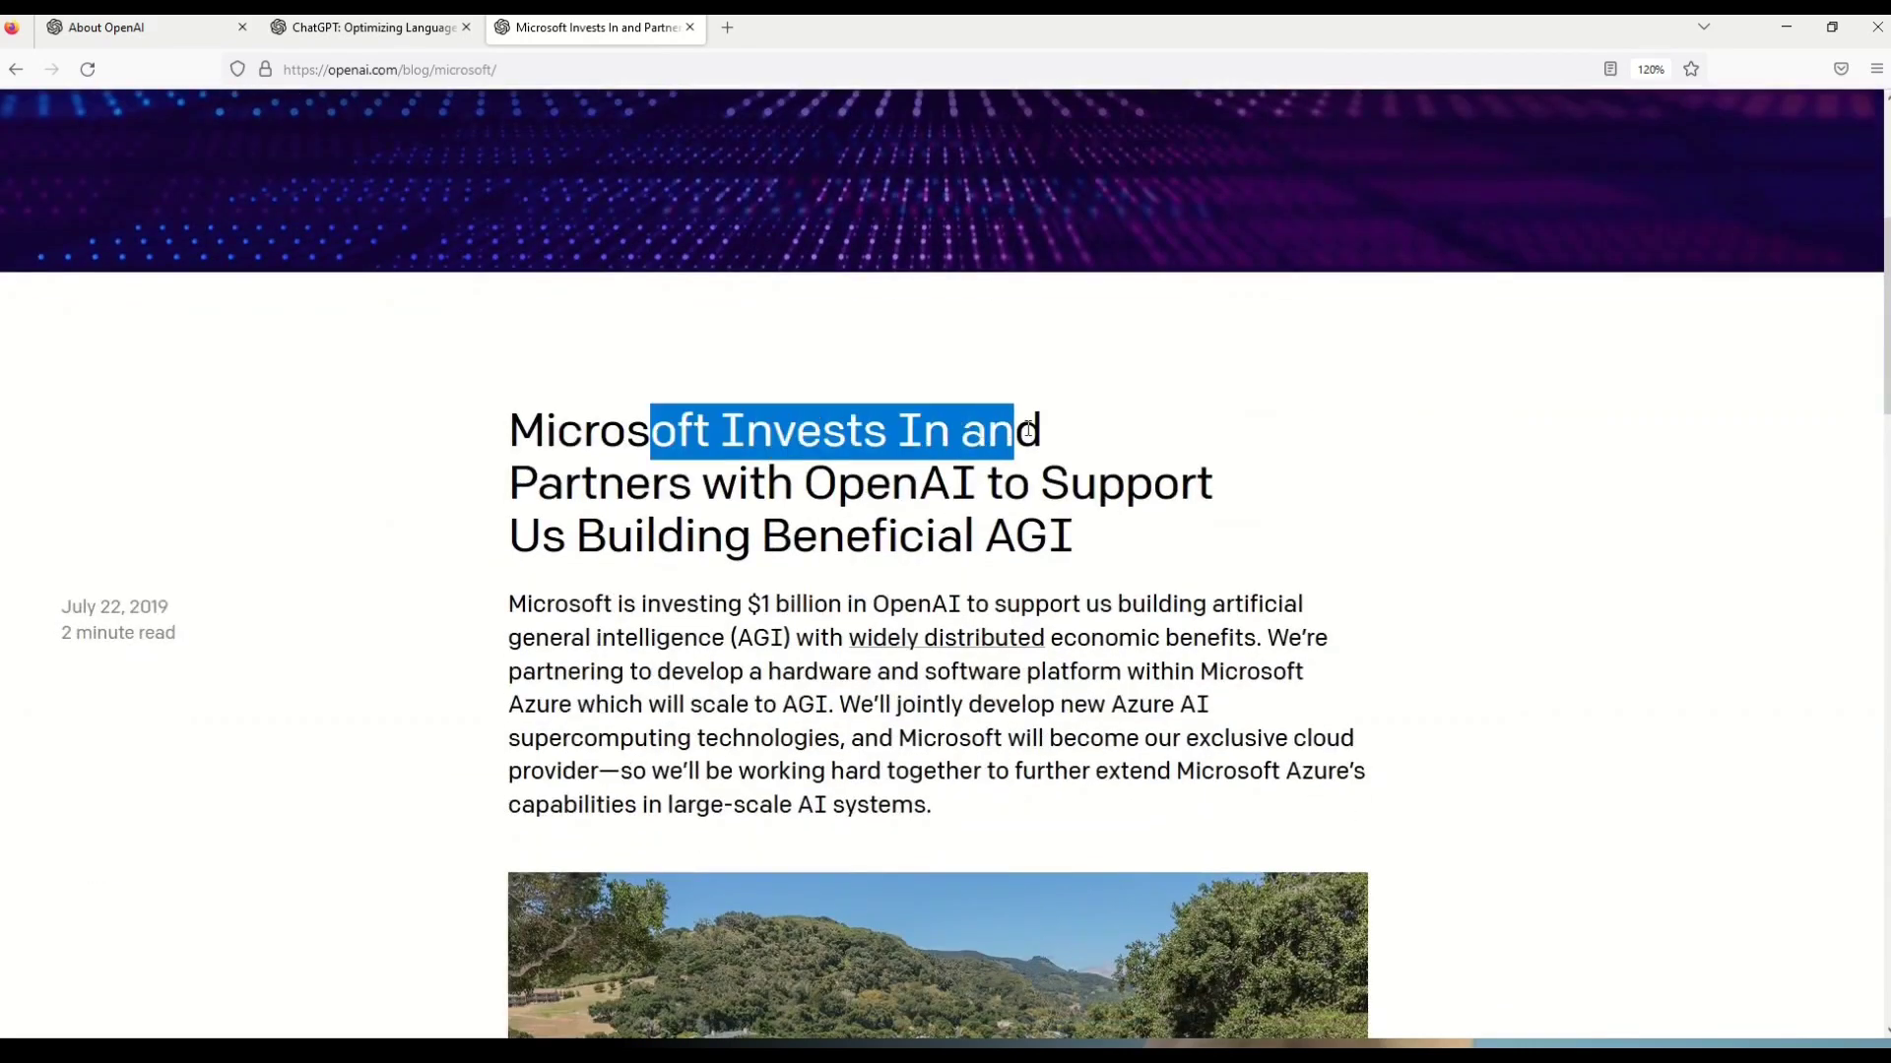
{"action": "left_click_drag", "start_coordinate": [808, 481], "coordinate": [1179, 484]}
{"action": "left_click_drag", "start_coordinate": [687, 538], "coordinate": [1075, 536]}
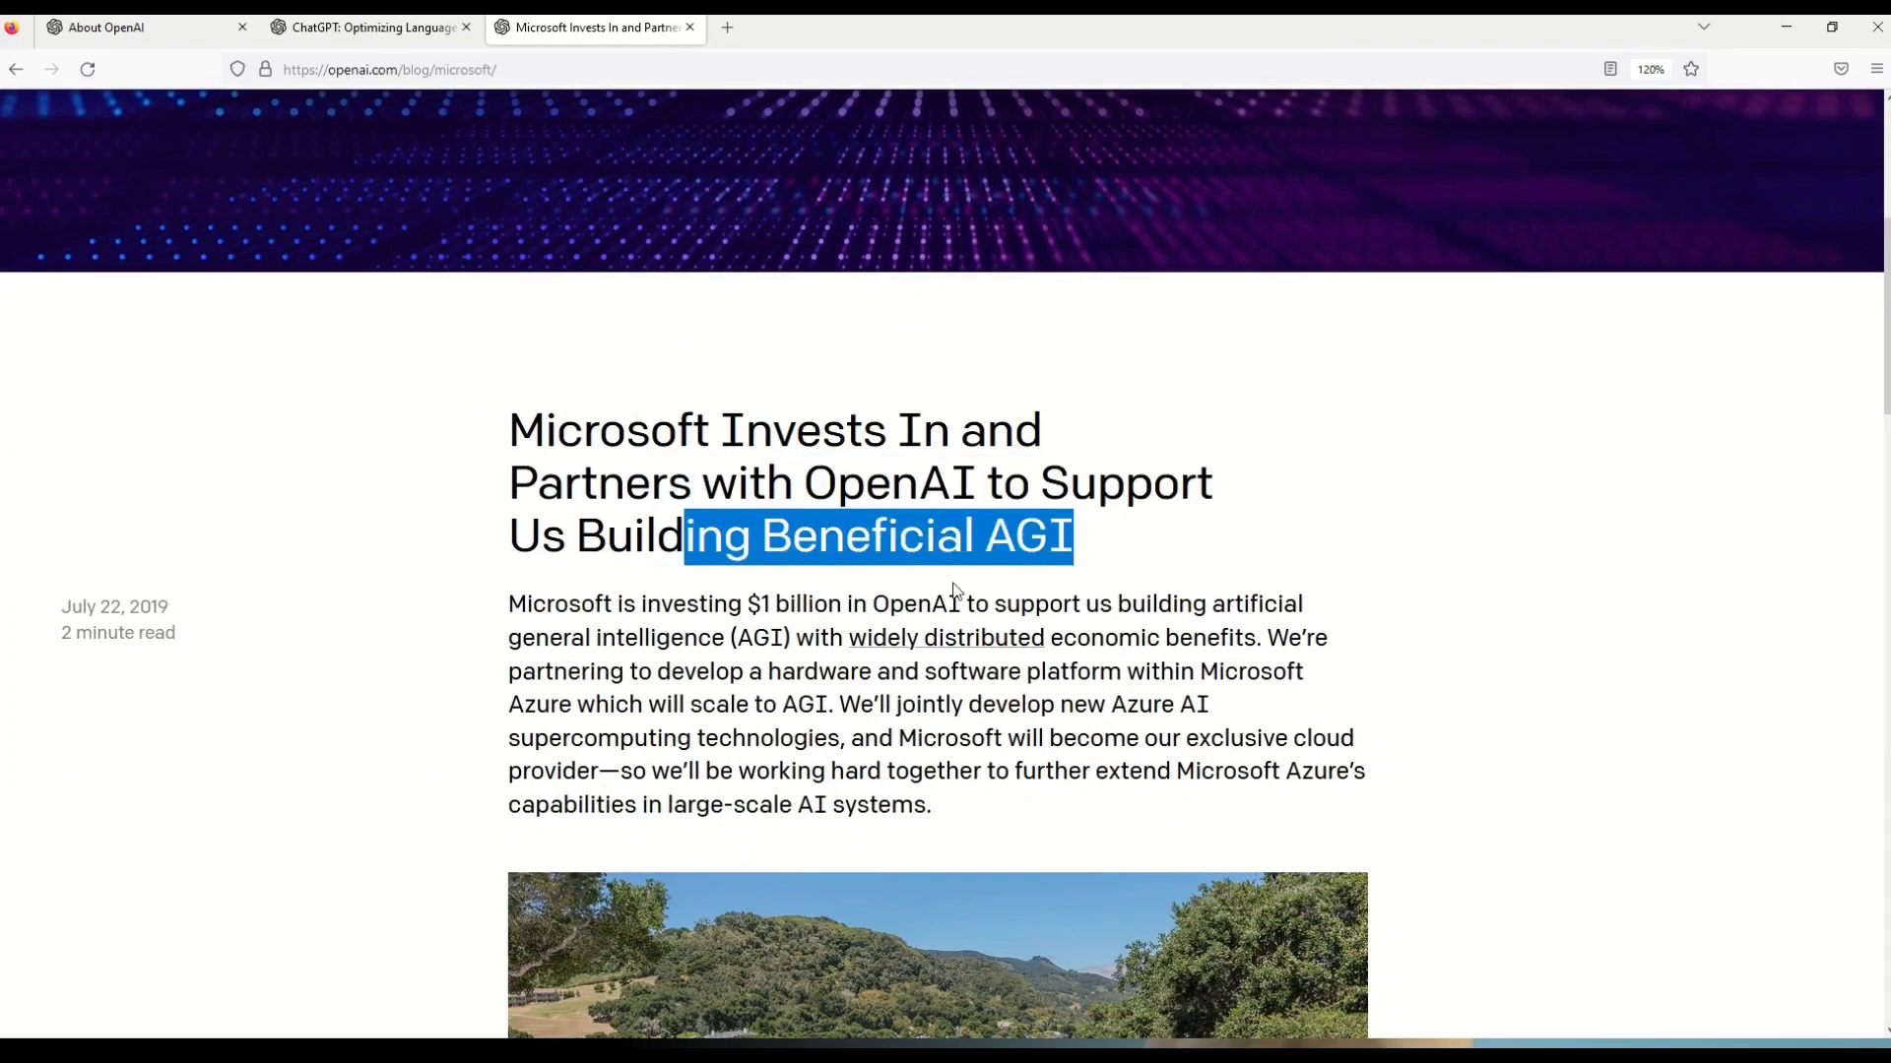
Step: Highlight the $1 billion investment, AGI and Microsoft Azure phrases, then read to the post's end
{"action": "left_click_drag", "start_coordinate": [661, 604], "coordinate": [1256, 604]}
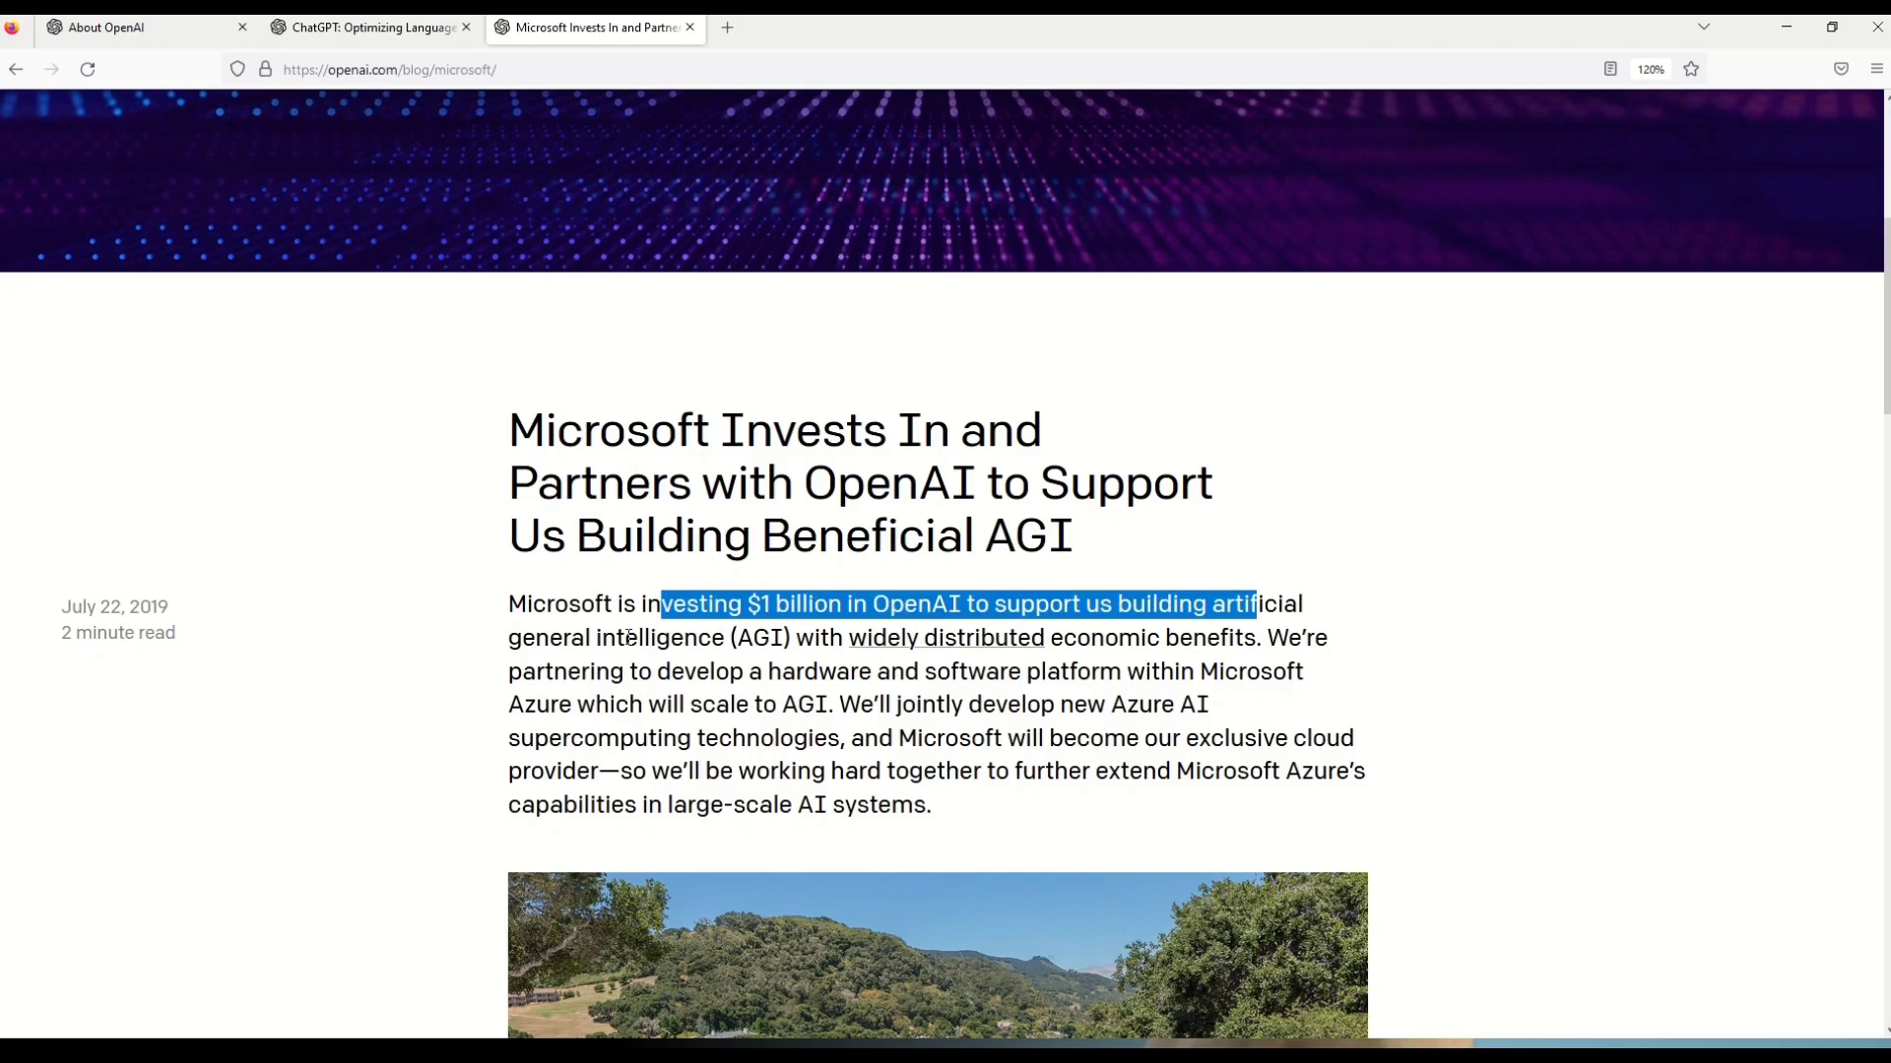
{"action": "left_click_drag", "start_coordinate": [600, 637], "coordinate": [1290, 638]}
{"action": "left_click", "coordinate": [799, 638]}
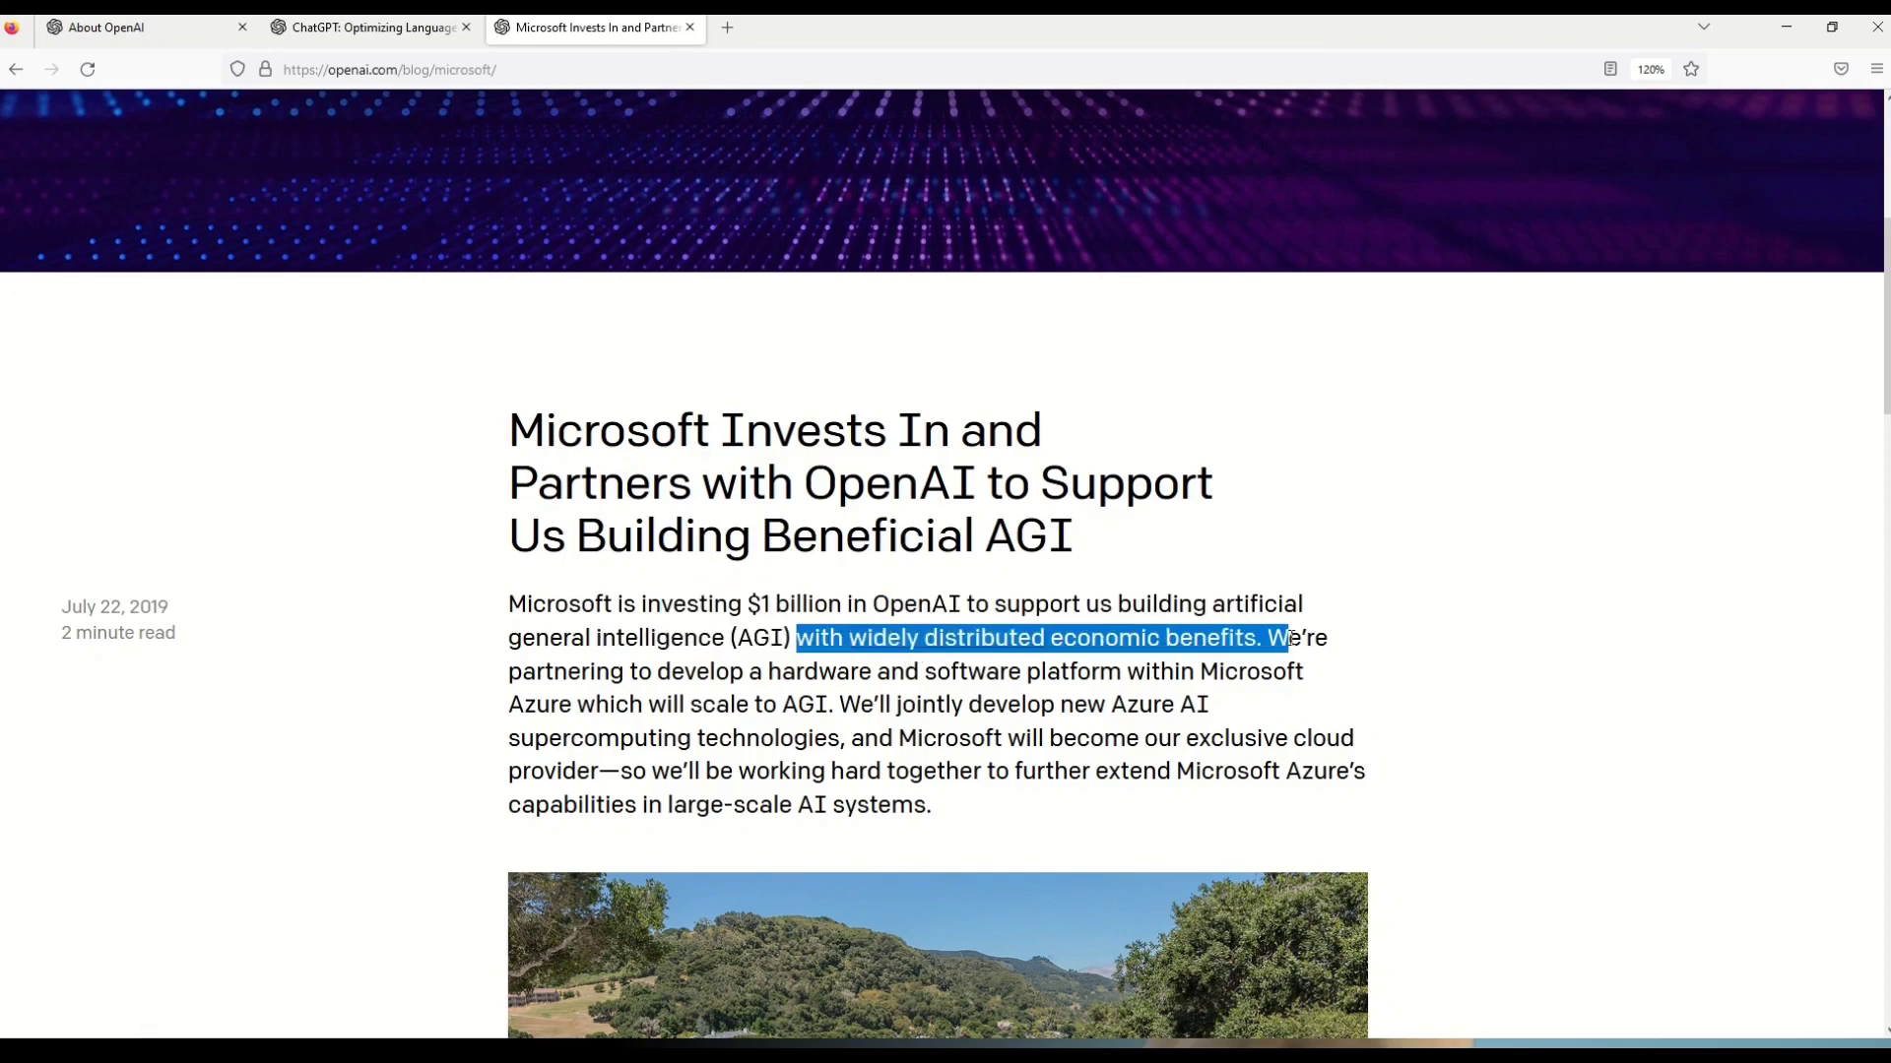
{"action": "left_click_drag", "start_coordinate": [709, 673], "coordinate": [1205, 669]}
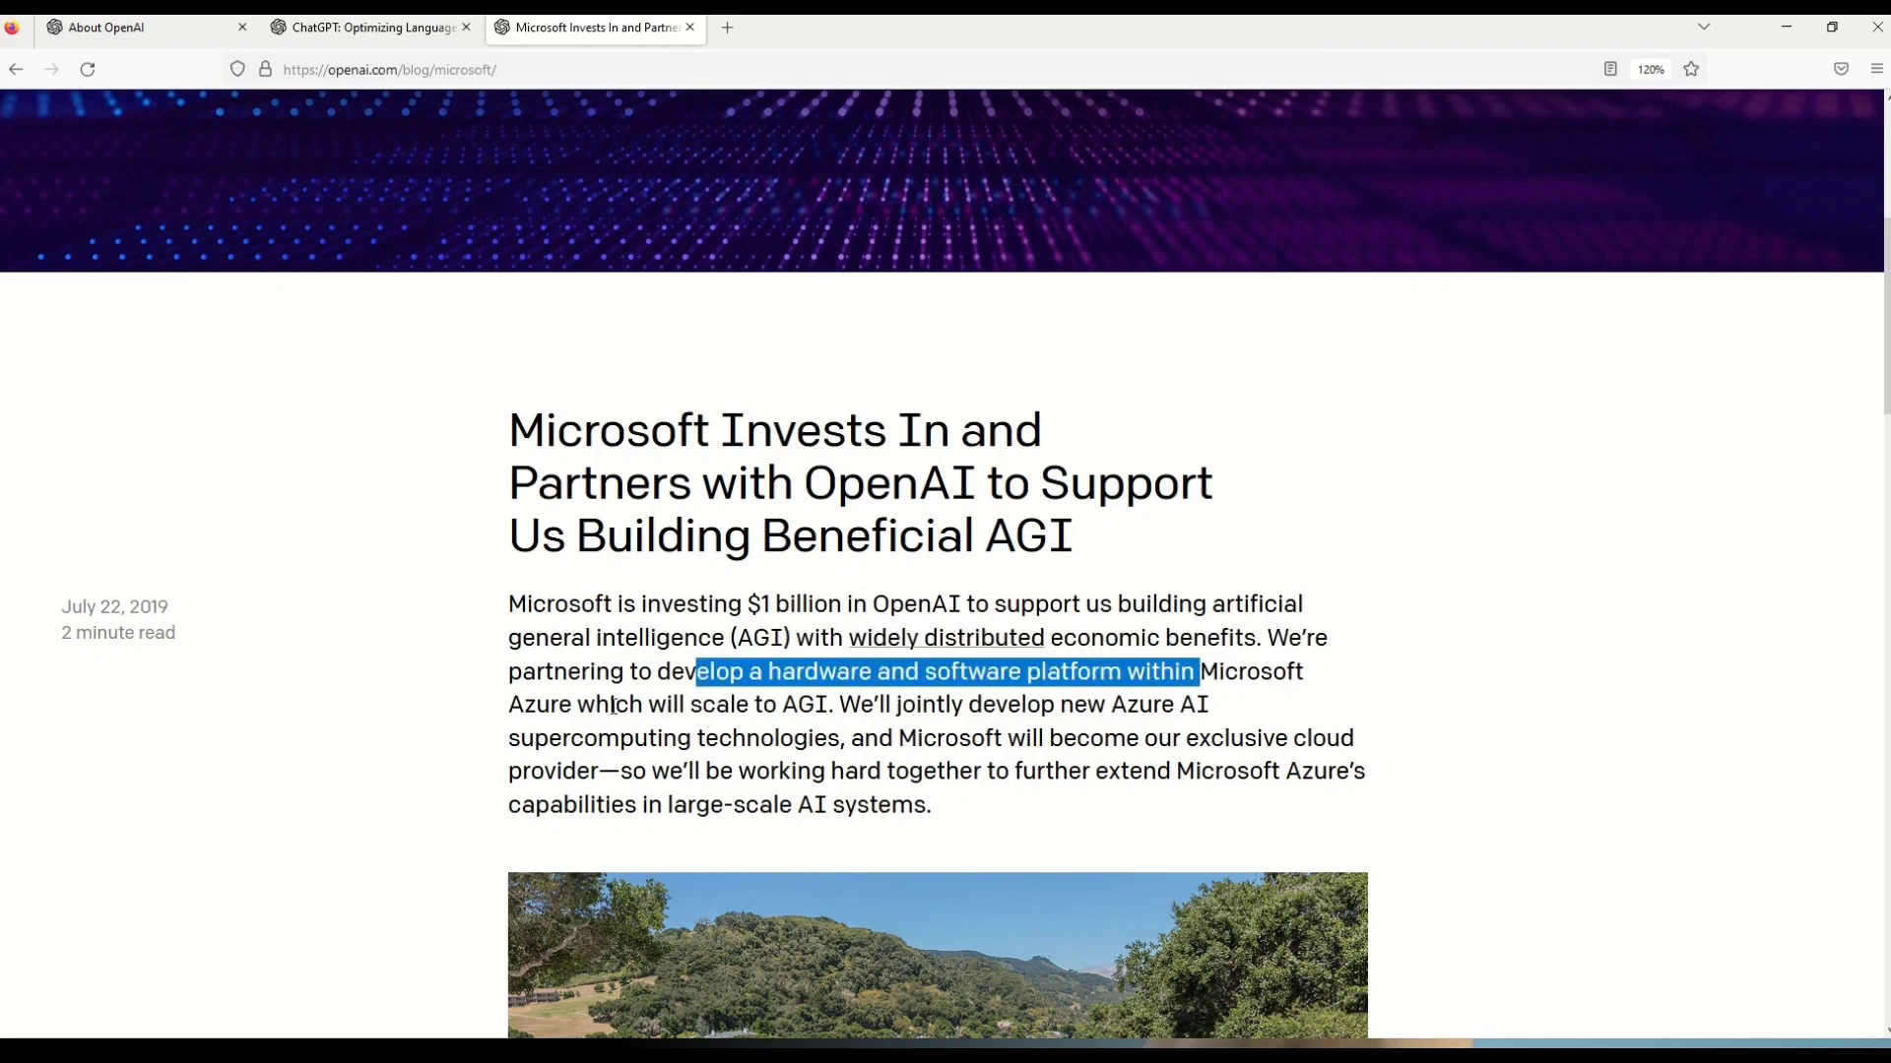
{"action": "left_click_drag", "start_coordinate": [610, 706], "coordinate": [830, 706]}
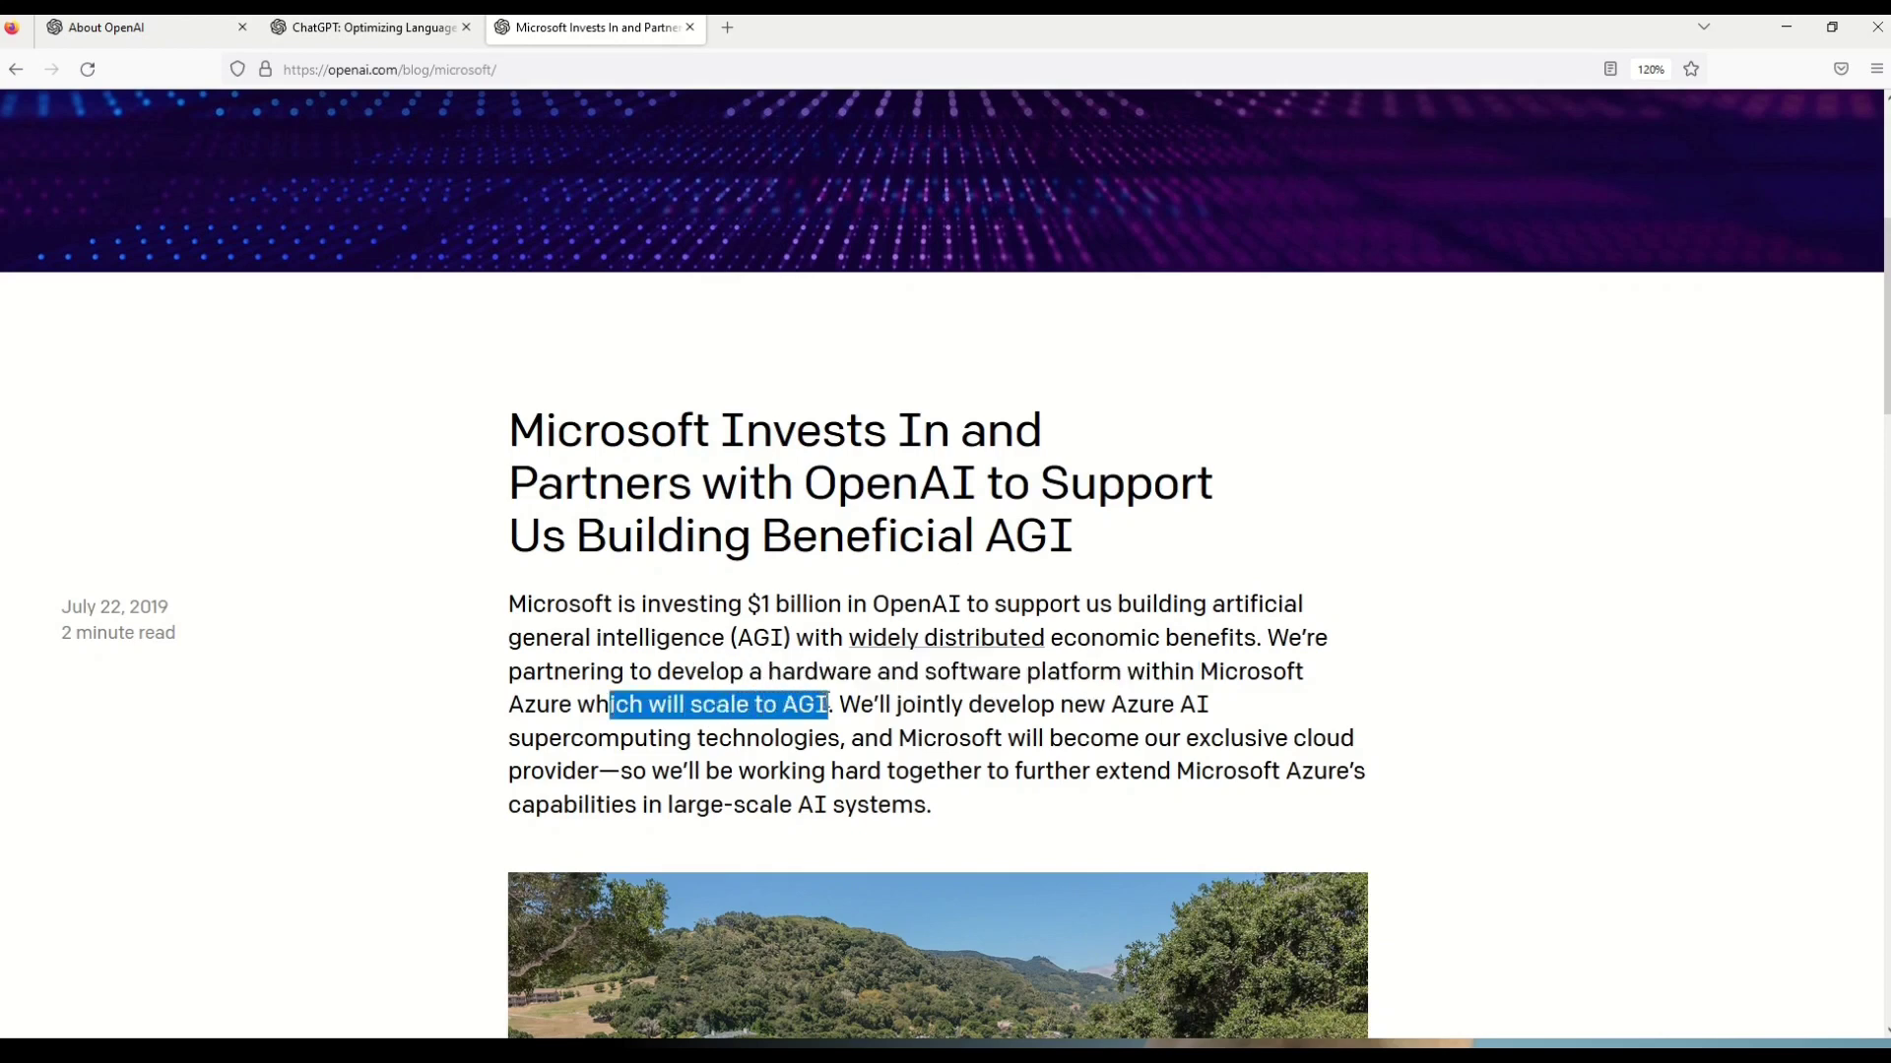
{"action": "left_click", "coordinate": [608, 763]}
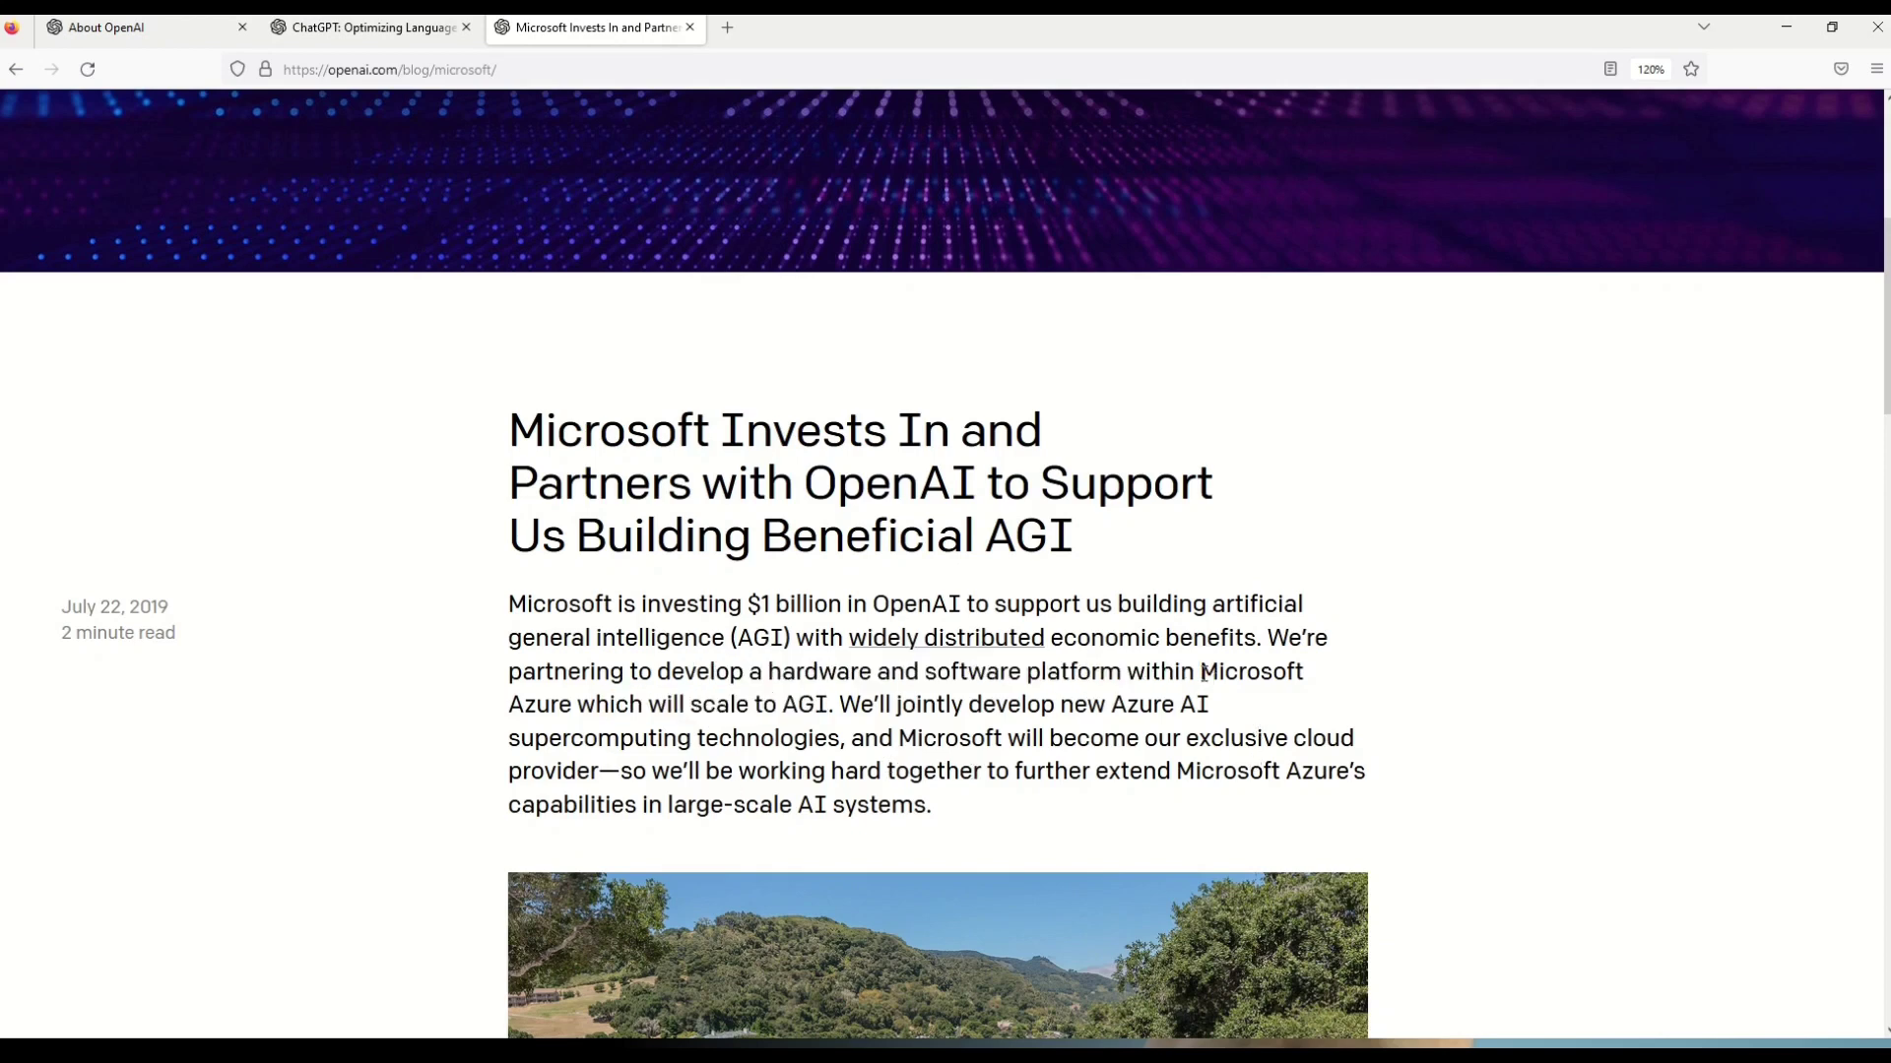
{"action": "left_click_drag", "start_coordinate": [1200, 671], "coordinate": [582, 709]}
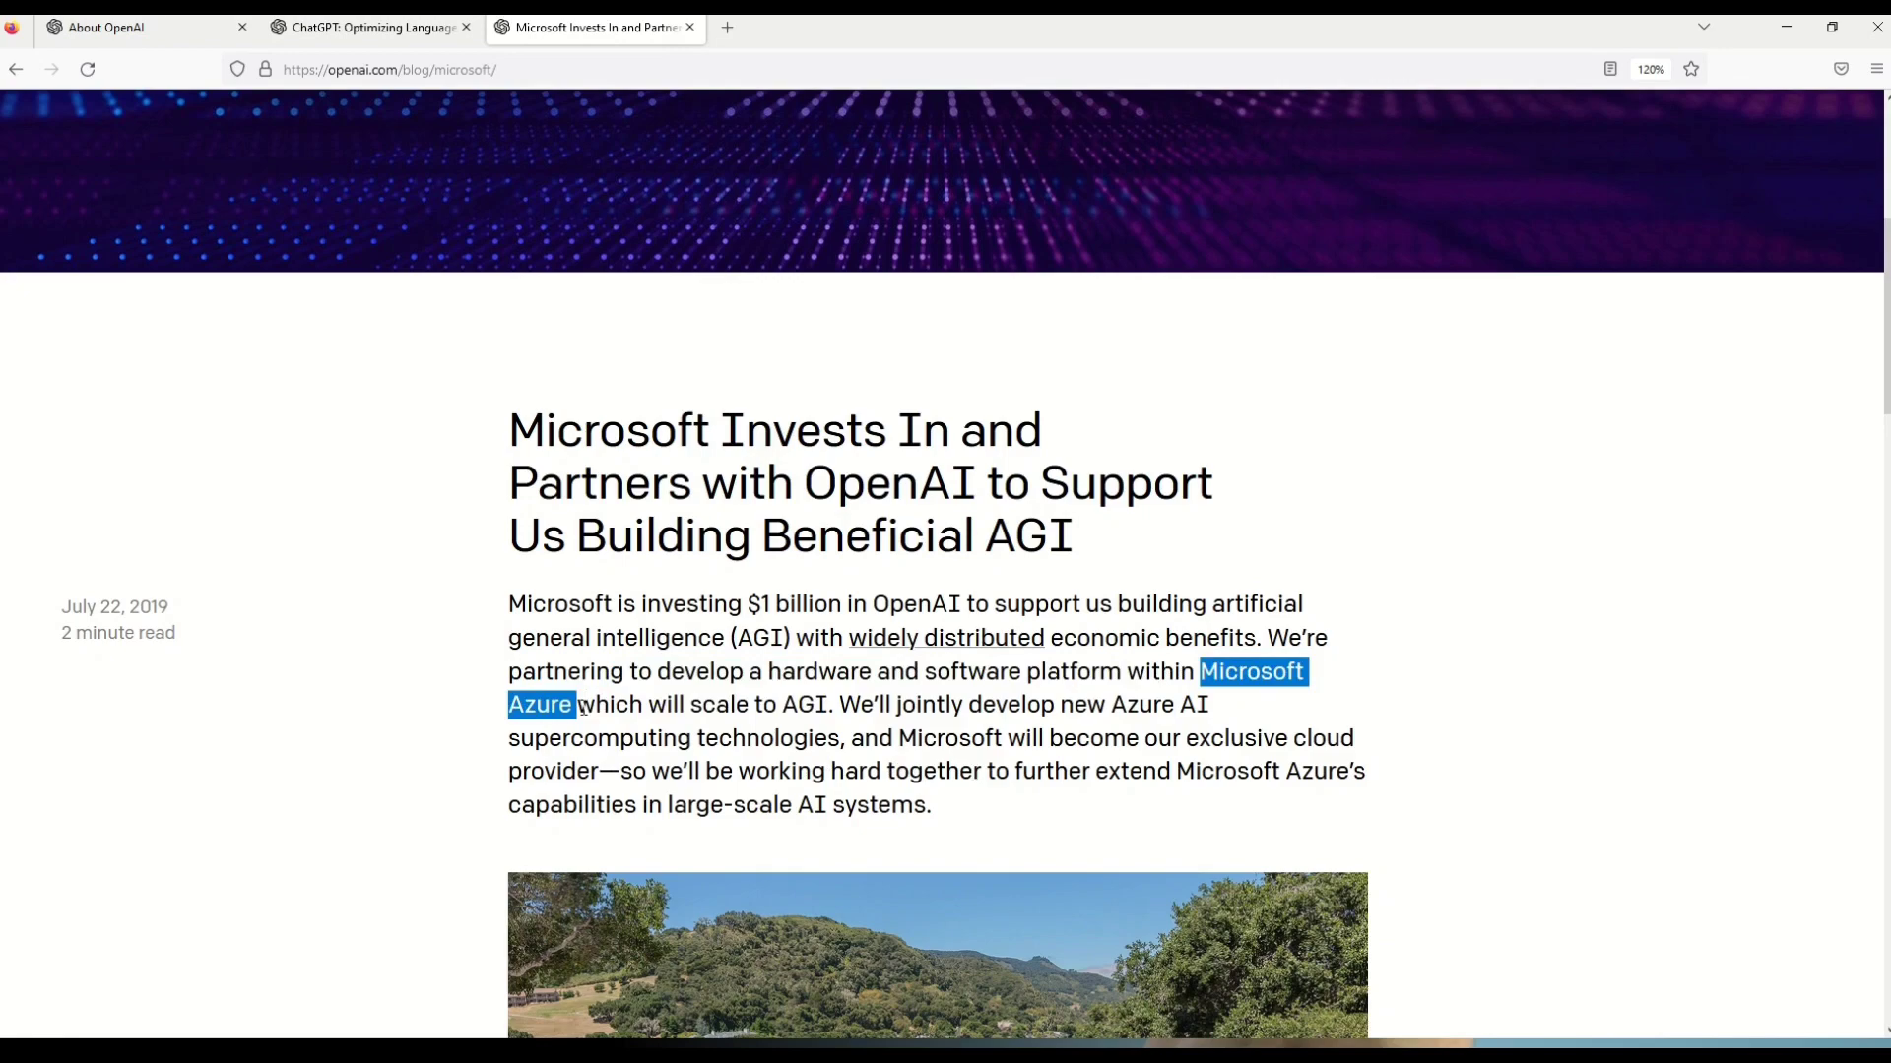
{"action": "scroll", "coordinate": [582, 707], "scroll_direction": "down", "scroll_amount": 14}
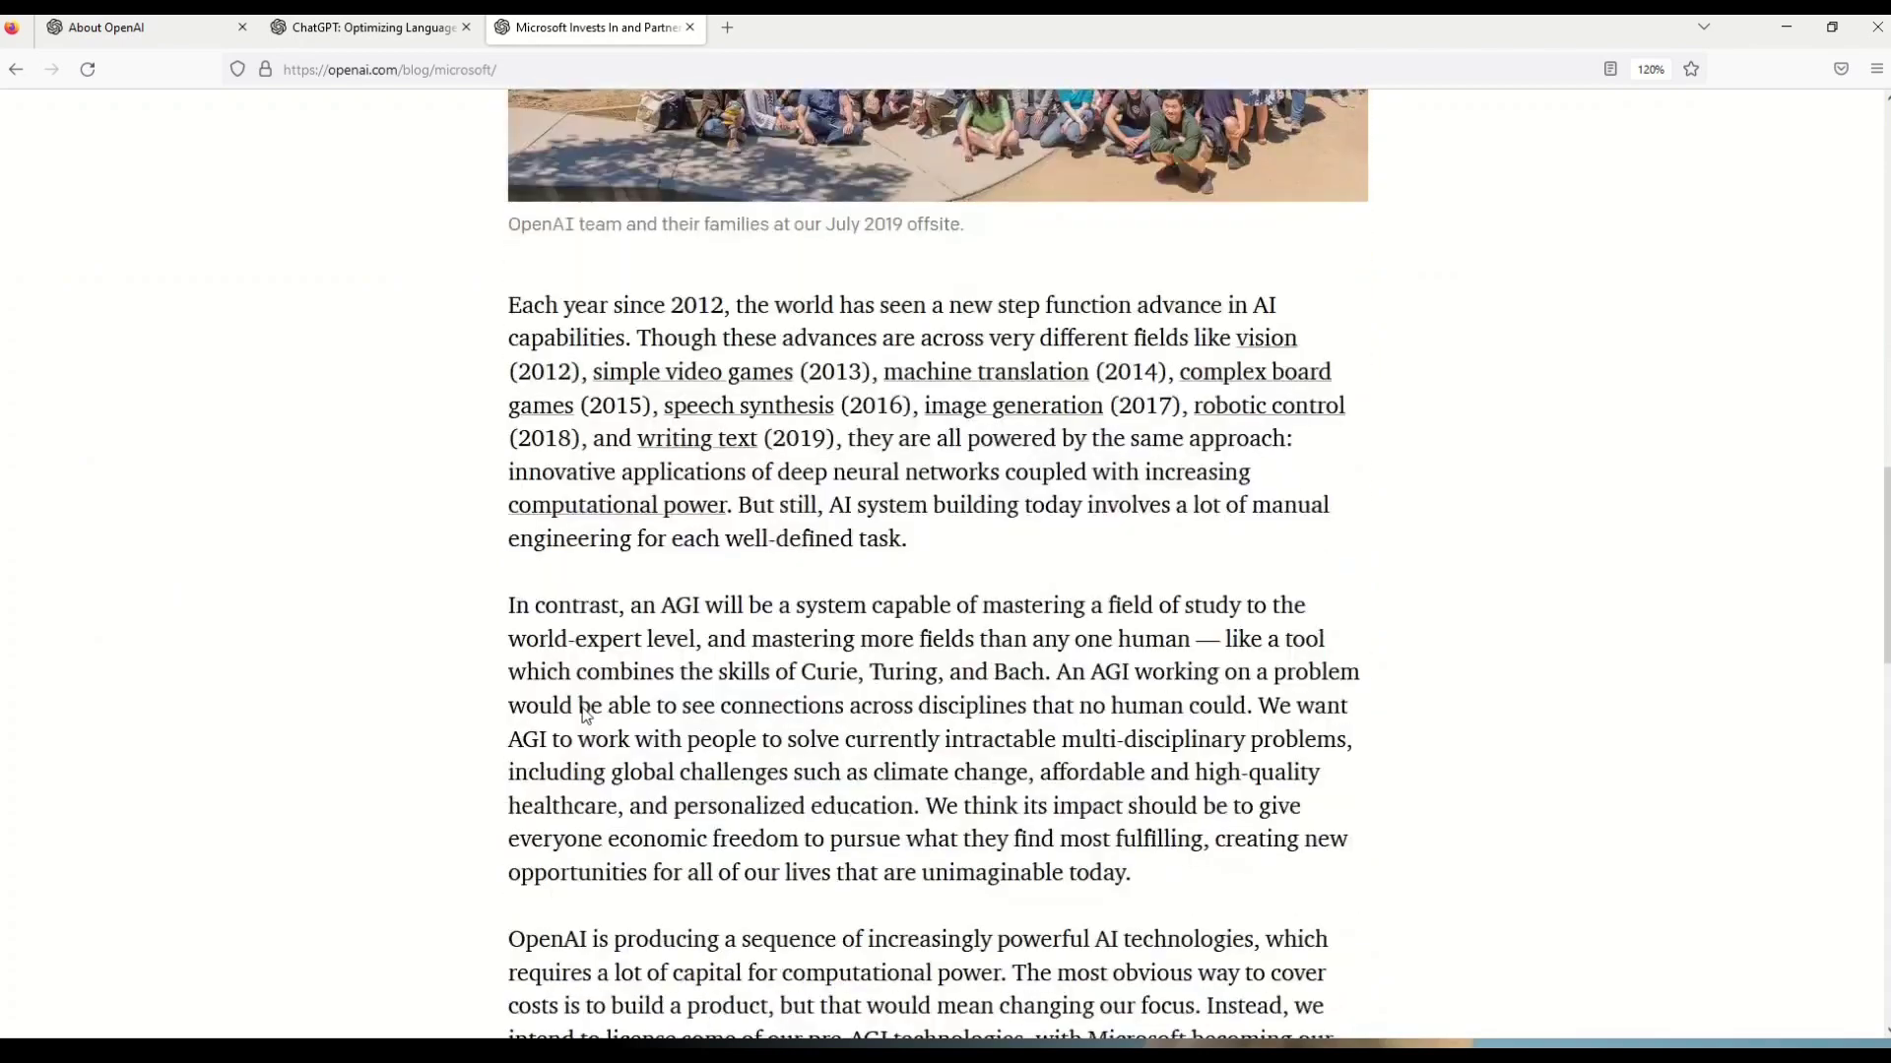
{"action": "scroll", "coordinate": [582, 709], "scroll_direction": "down", "scroll_amount": 10}
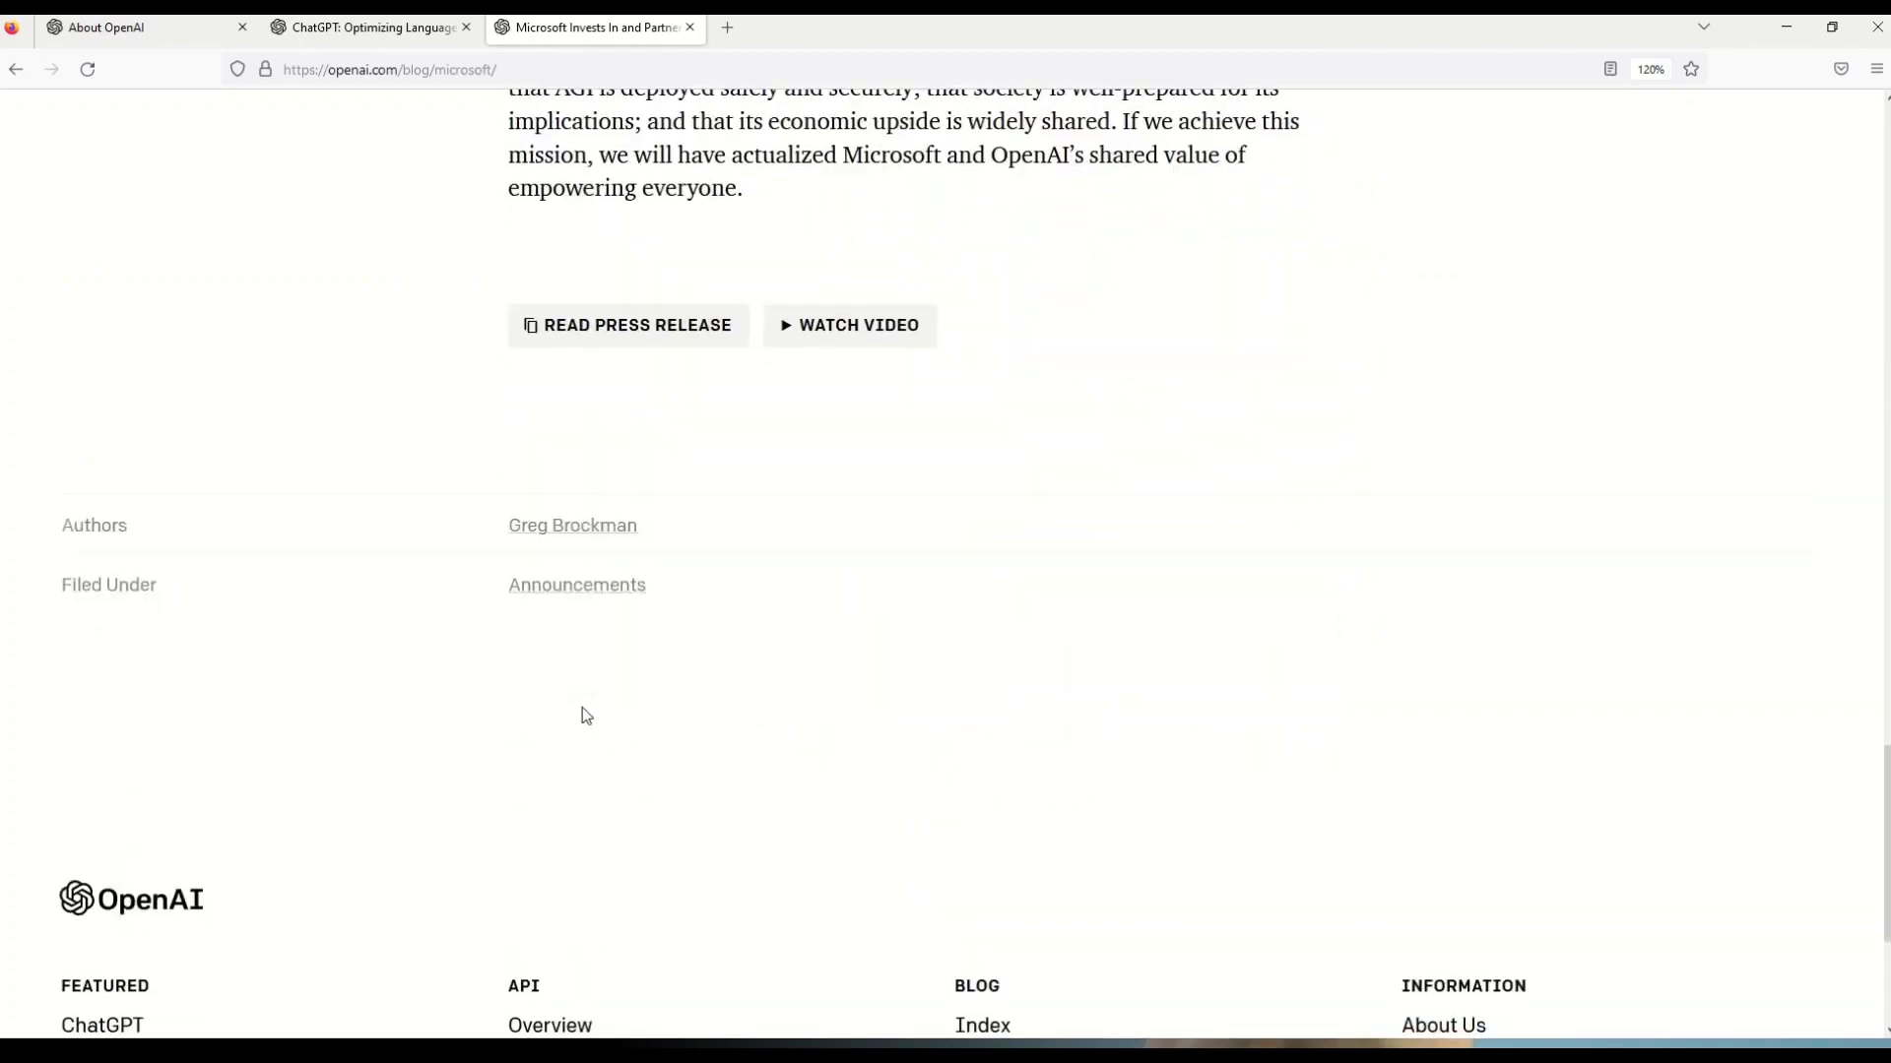
{"action": "scroll", "coordinate": [582, 709], "scroll_direction": "up", "scroll_amount": 4}
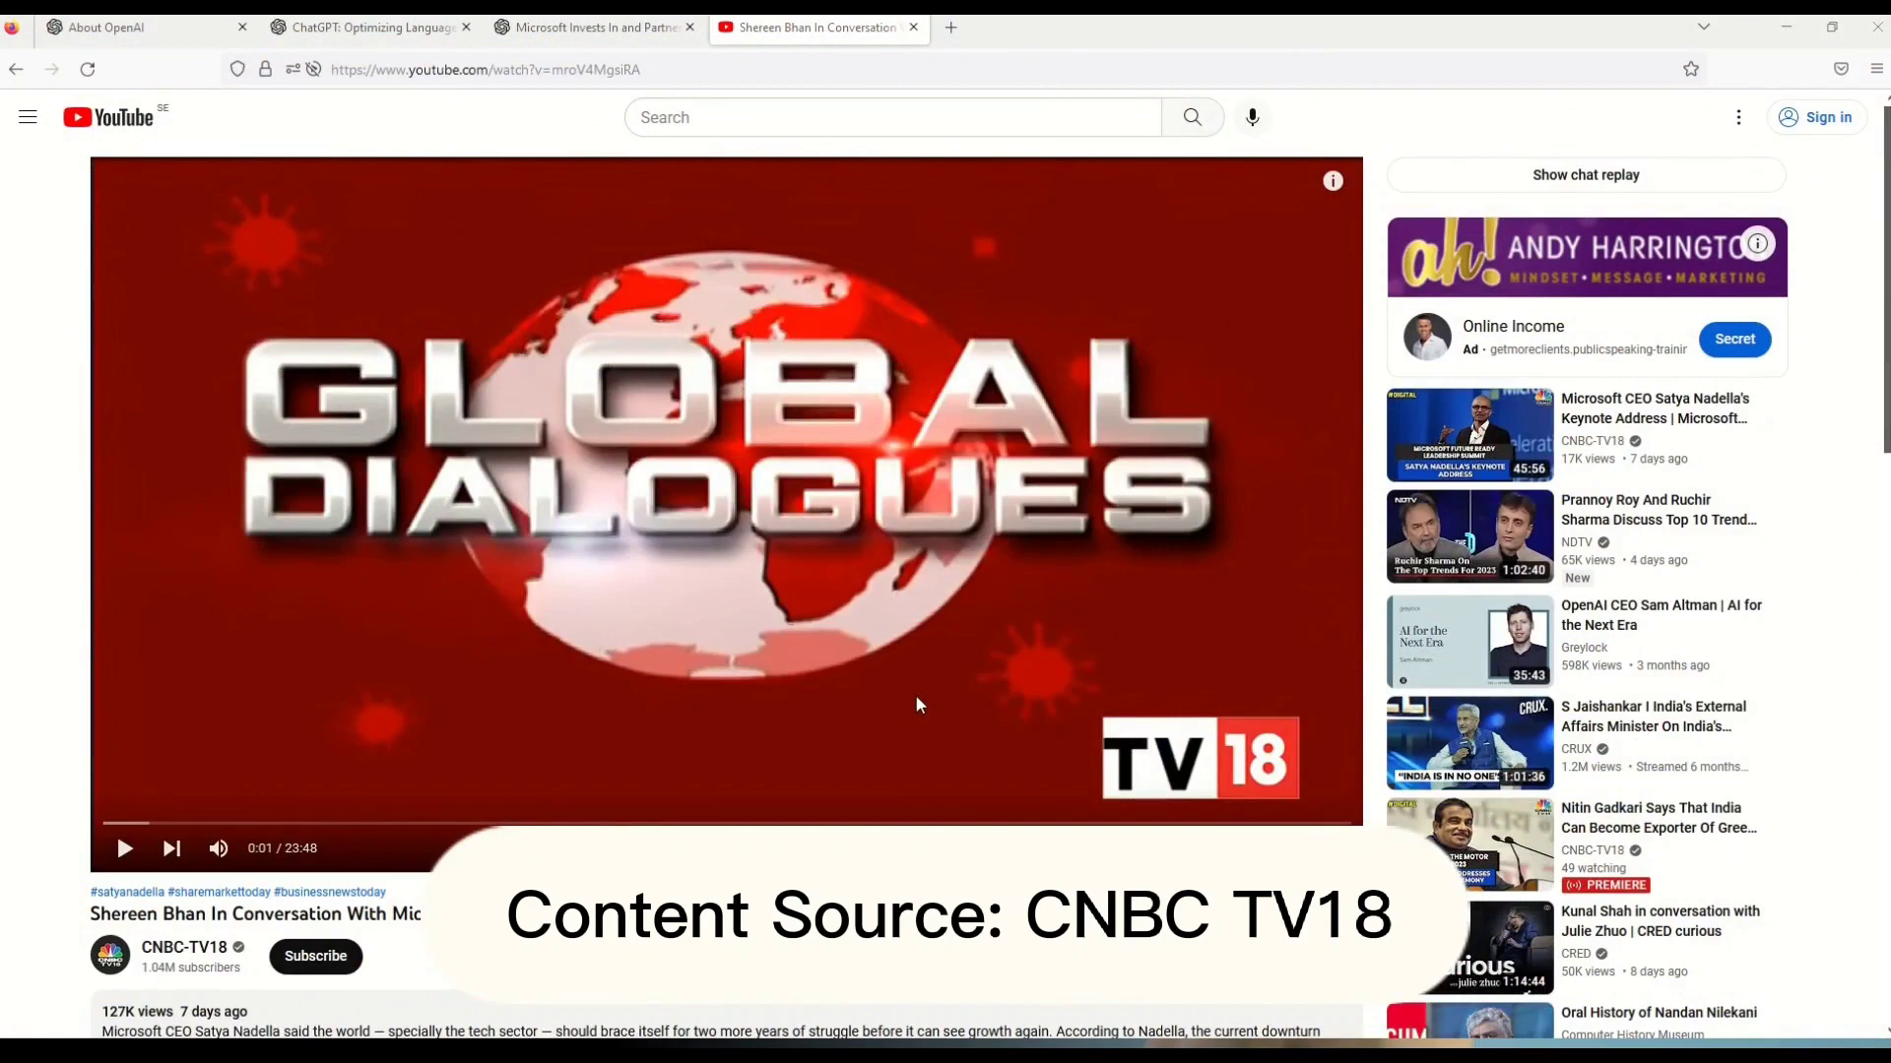
Step: Play the CNBC-TV18 Satya Nadella interview, then pause it at 0:17
{"action": "left_click", "coordinate": [869, 642]}
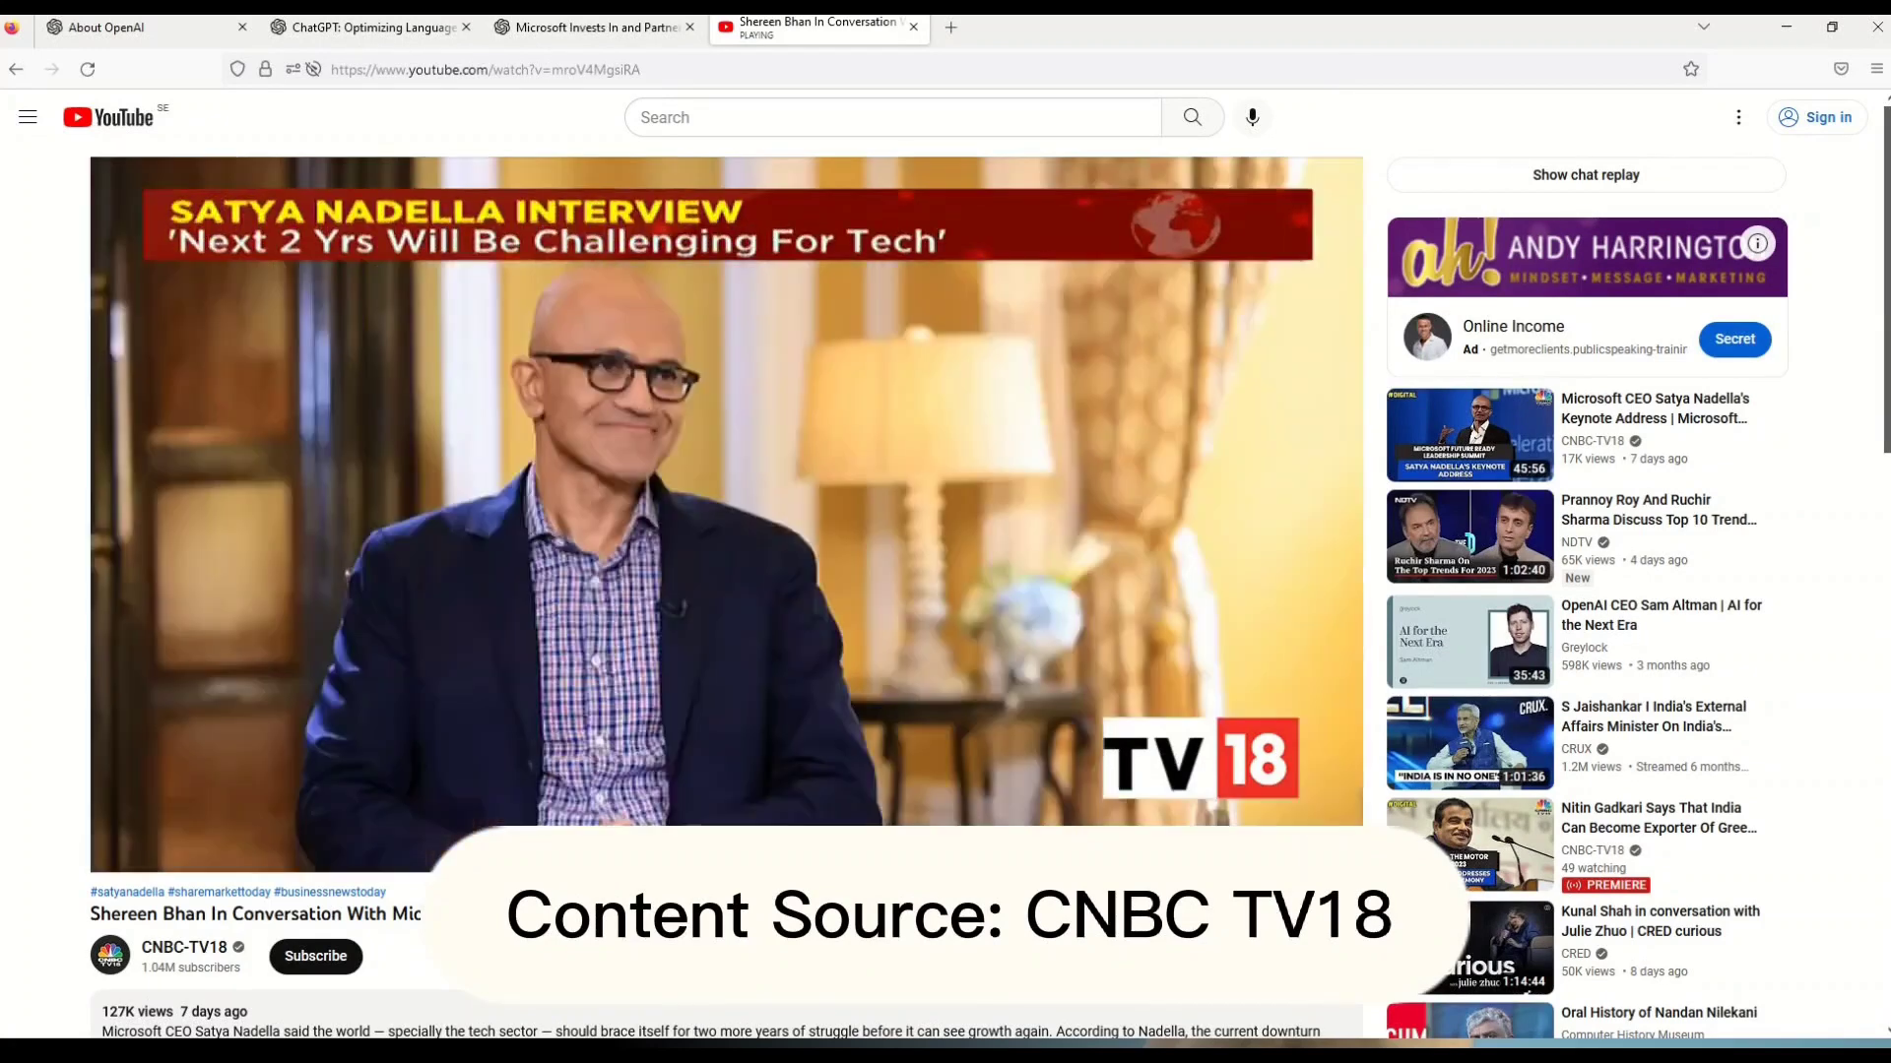
{"action": "left_click", "coordinate": [1255, 788]}
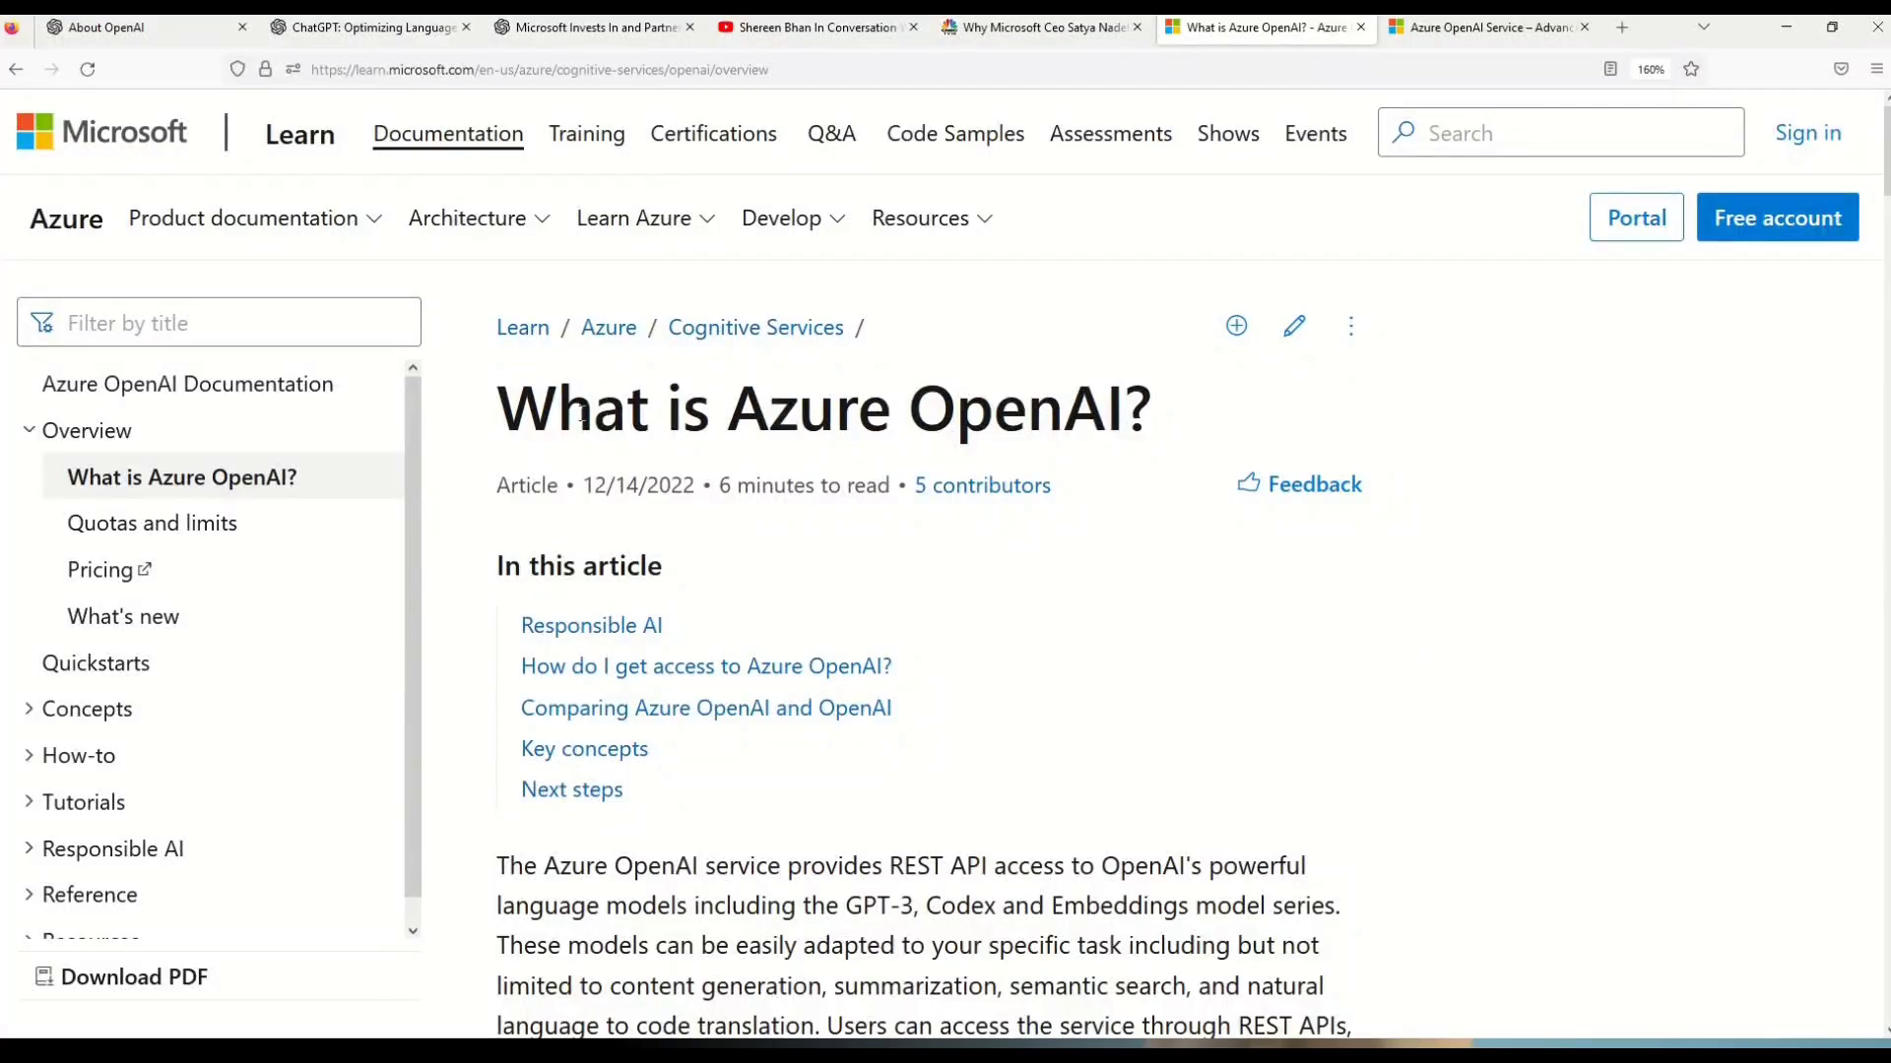
Step: Highlight the 'What is Azure OpenAI?' title and the intro's Codex and Embeddings model series mention
{"action": "left_click_drag", "start_coordinate": [592, 414], "coordinate": [1162, 432]}
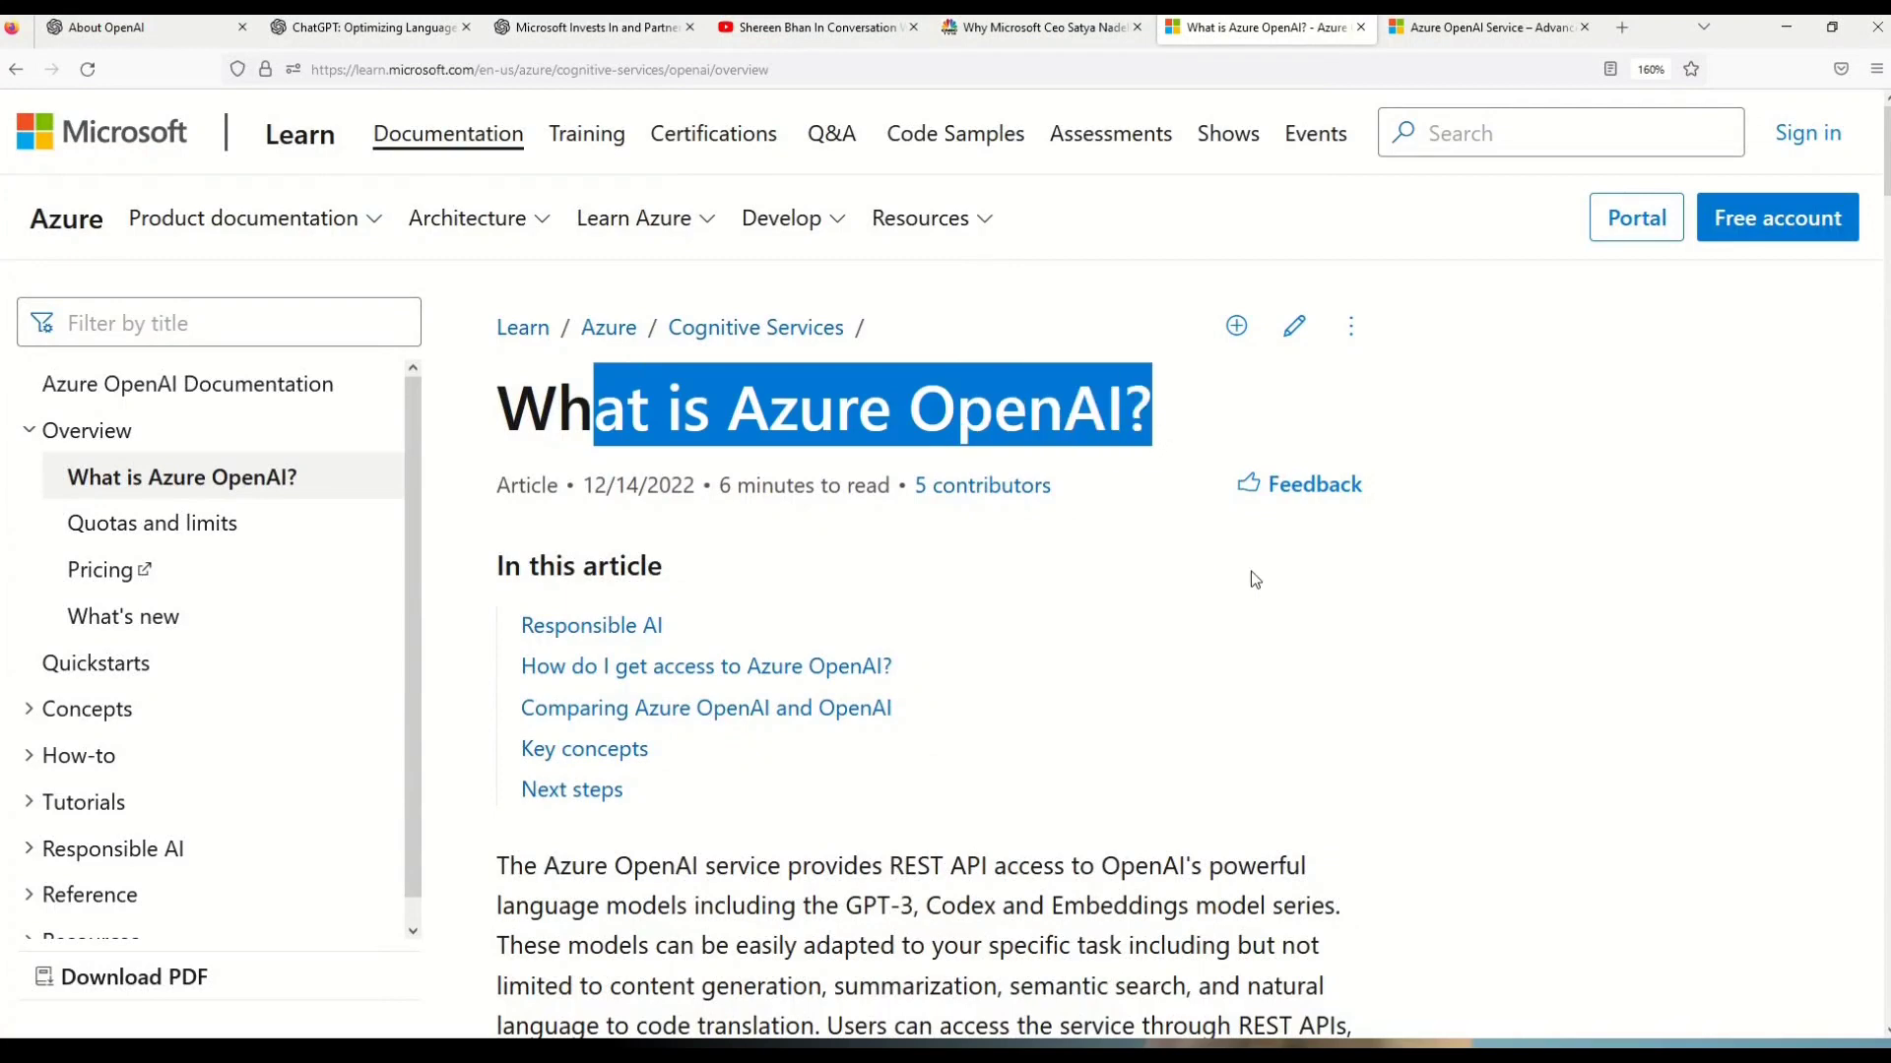
{"action": "left_click", "coordinate": [829, 630]}
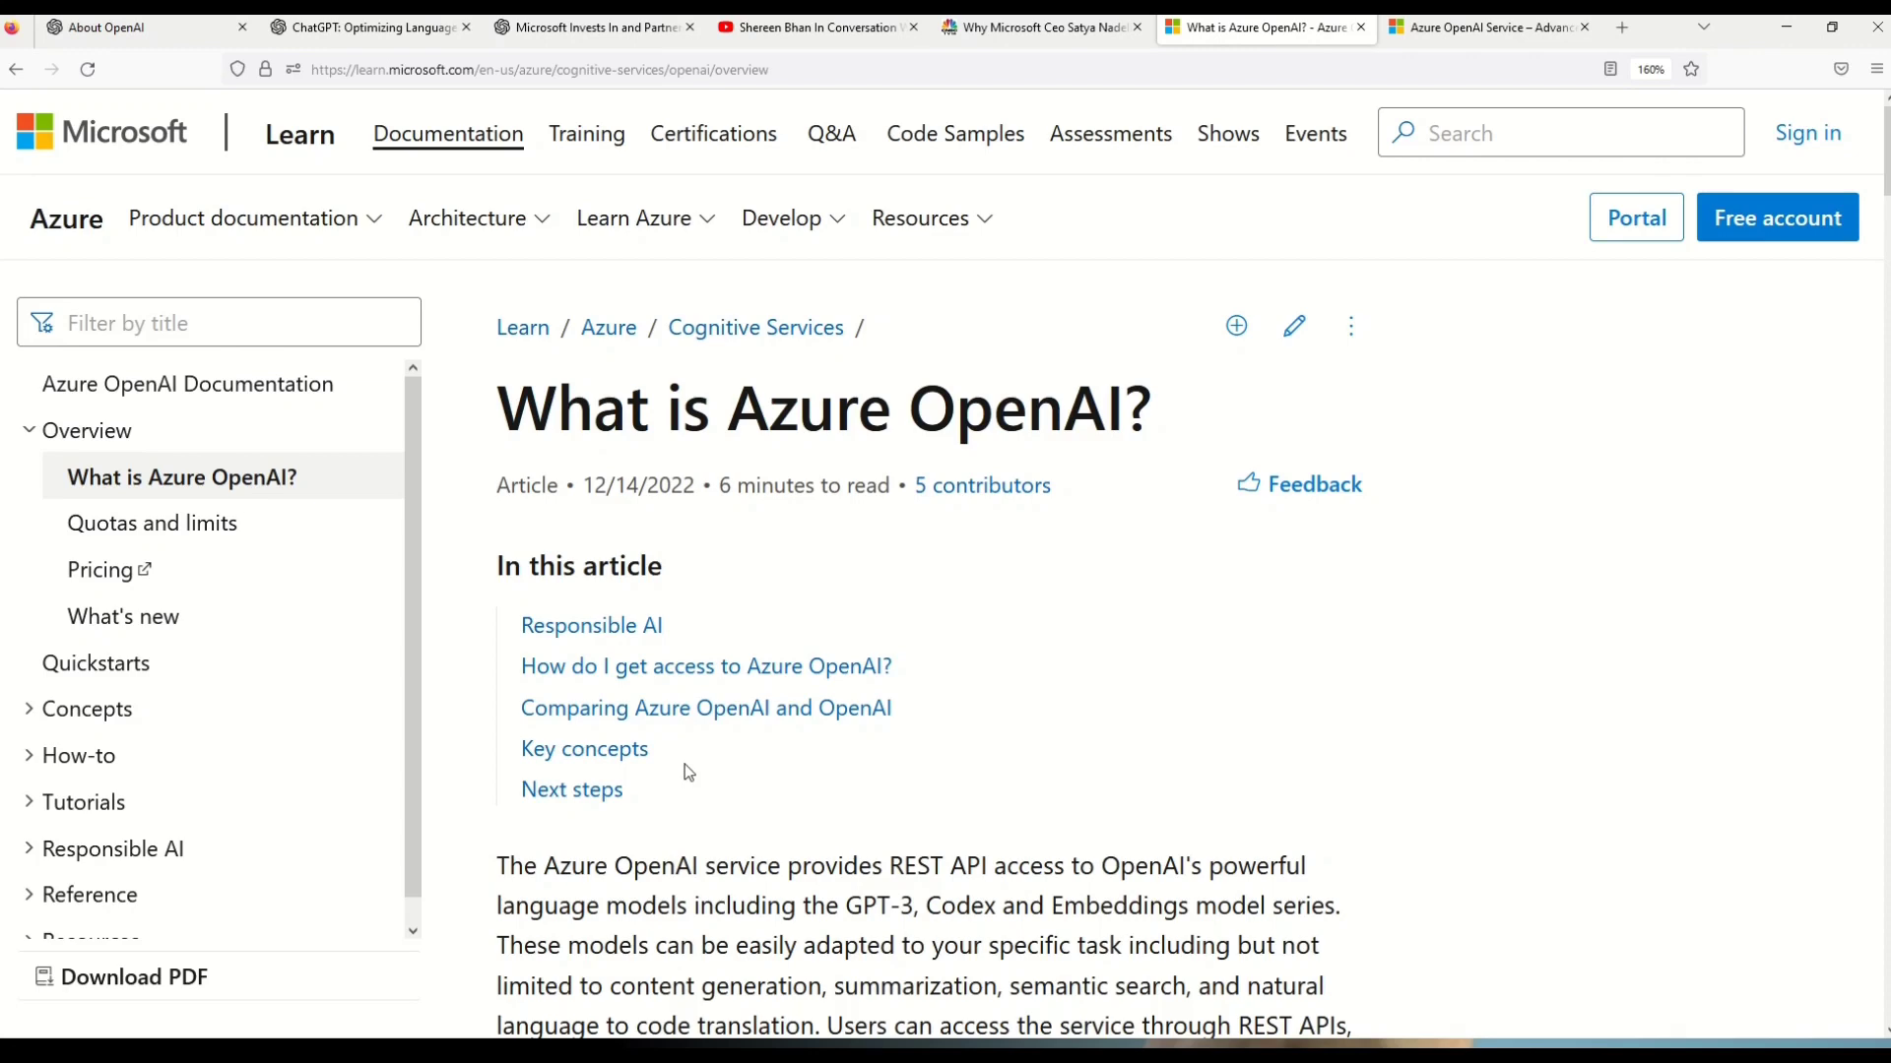
{"action": "scroll", "coordinate": [662, 791], "scroll_direction": "down", "scroll_amount": 3}
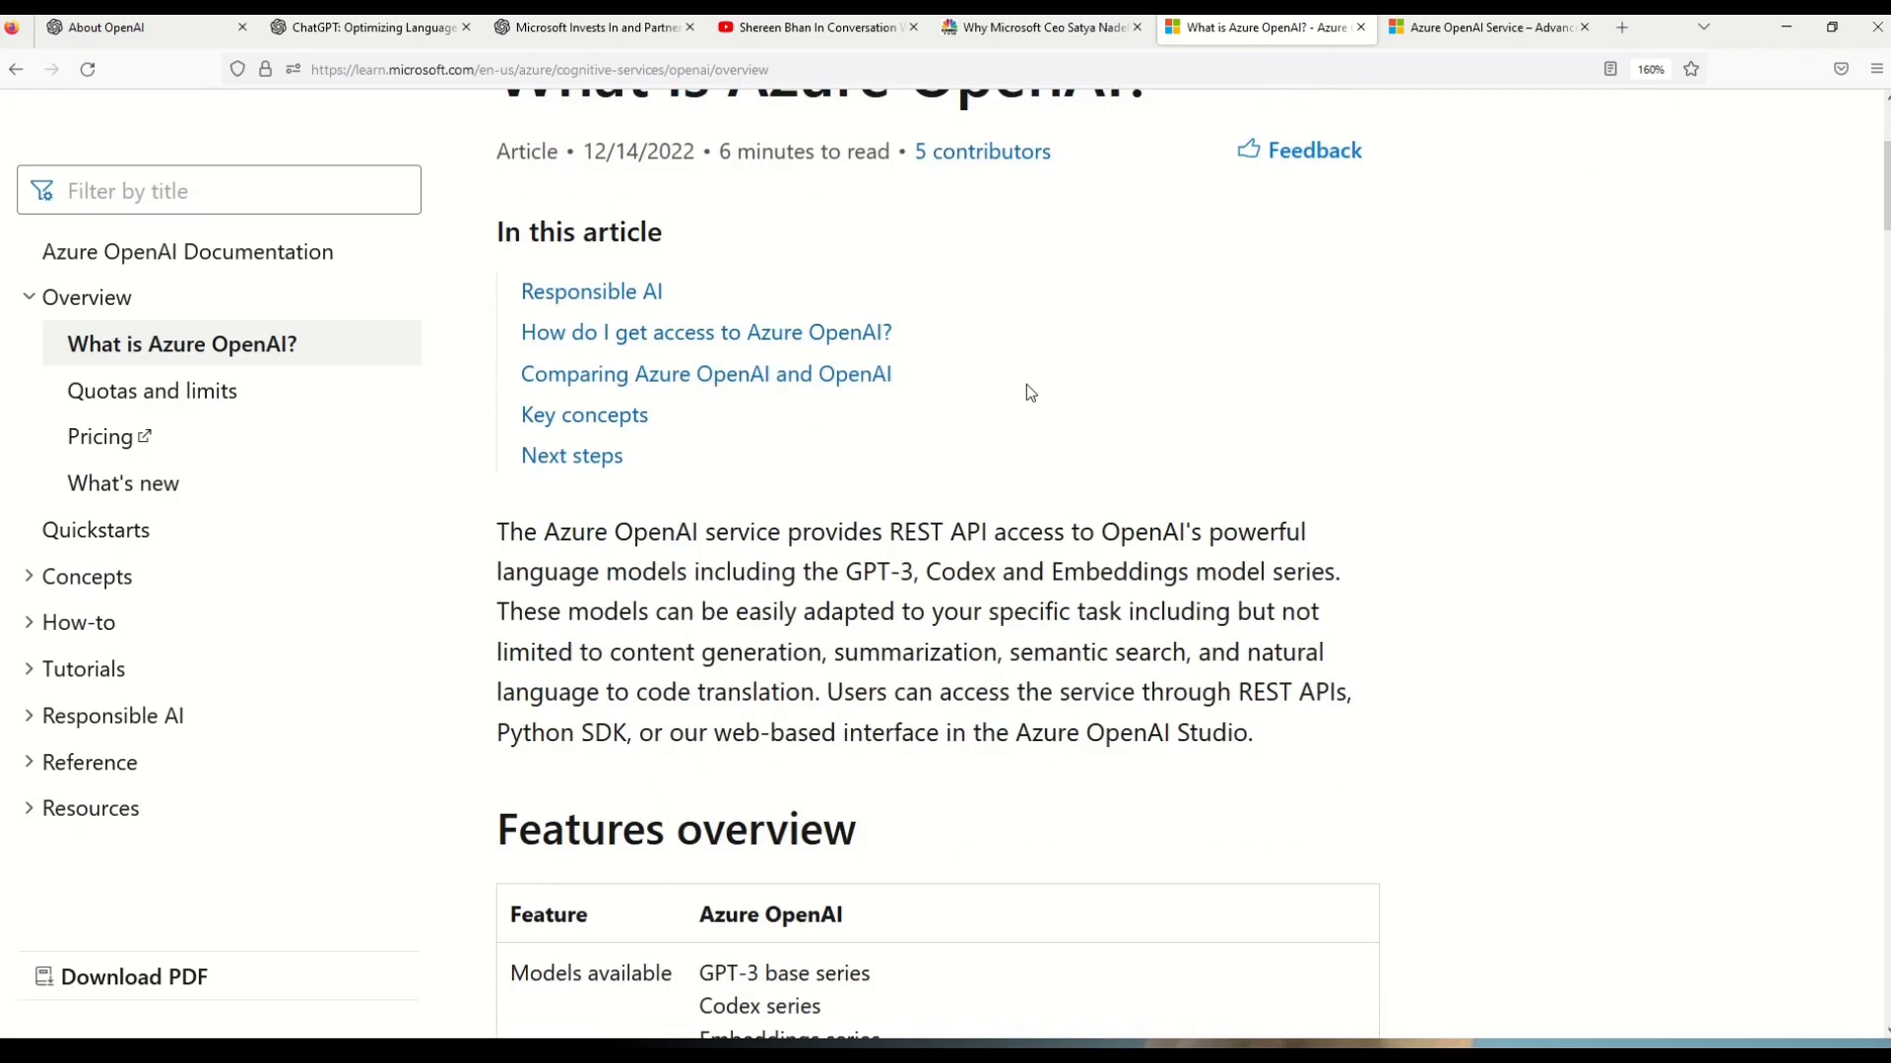
{"action": "left_click_drag", "start_coordinate": [676, 532], "coordinate": [1279, 532]}
{"action": "left_click", "coordinate": [1120, 532]}
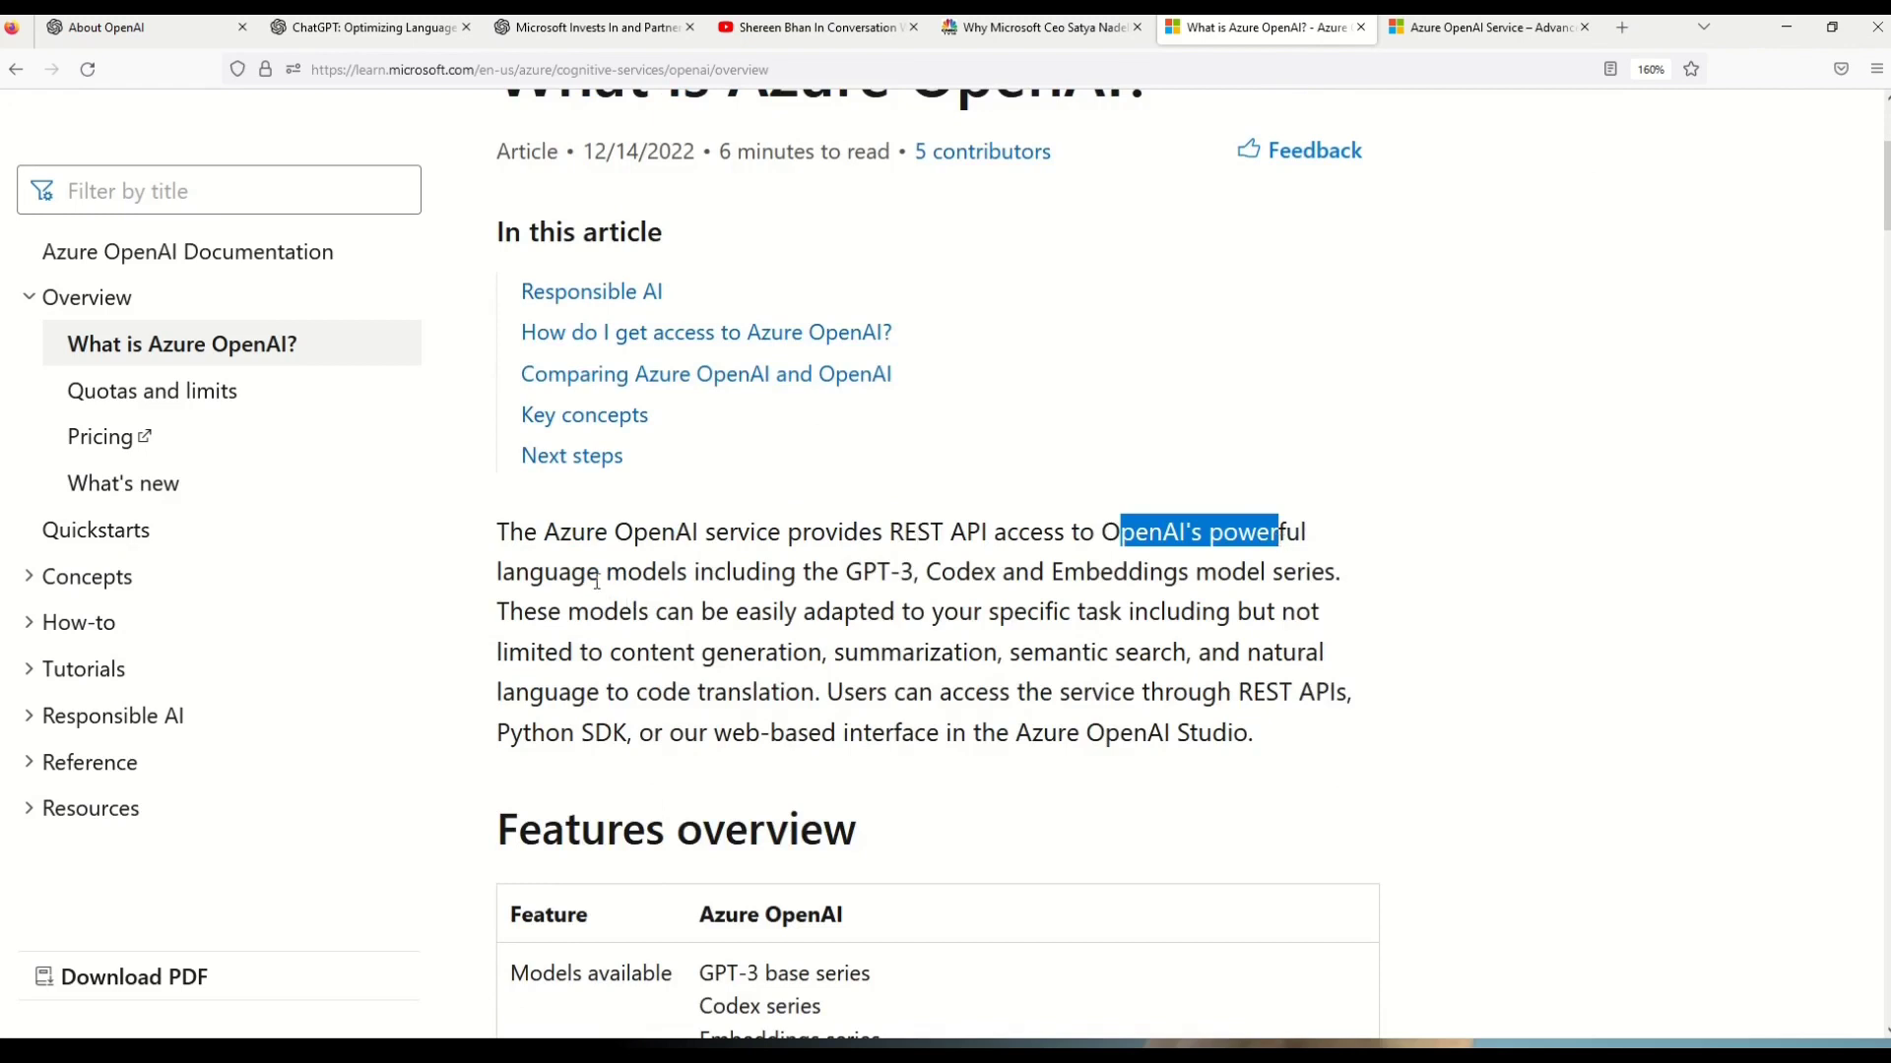
{"action": "left_click_drag", "start_coordinate": [600, 573], "coordinate": [1335, 597]}
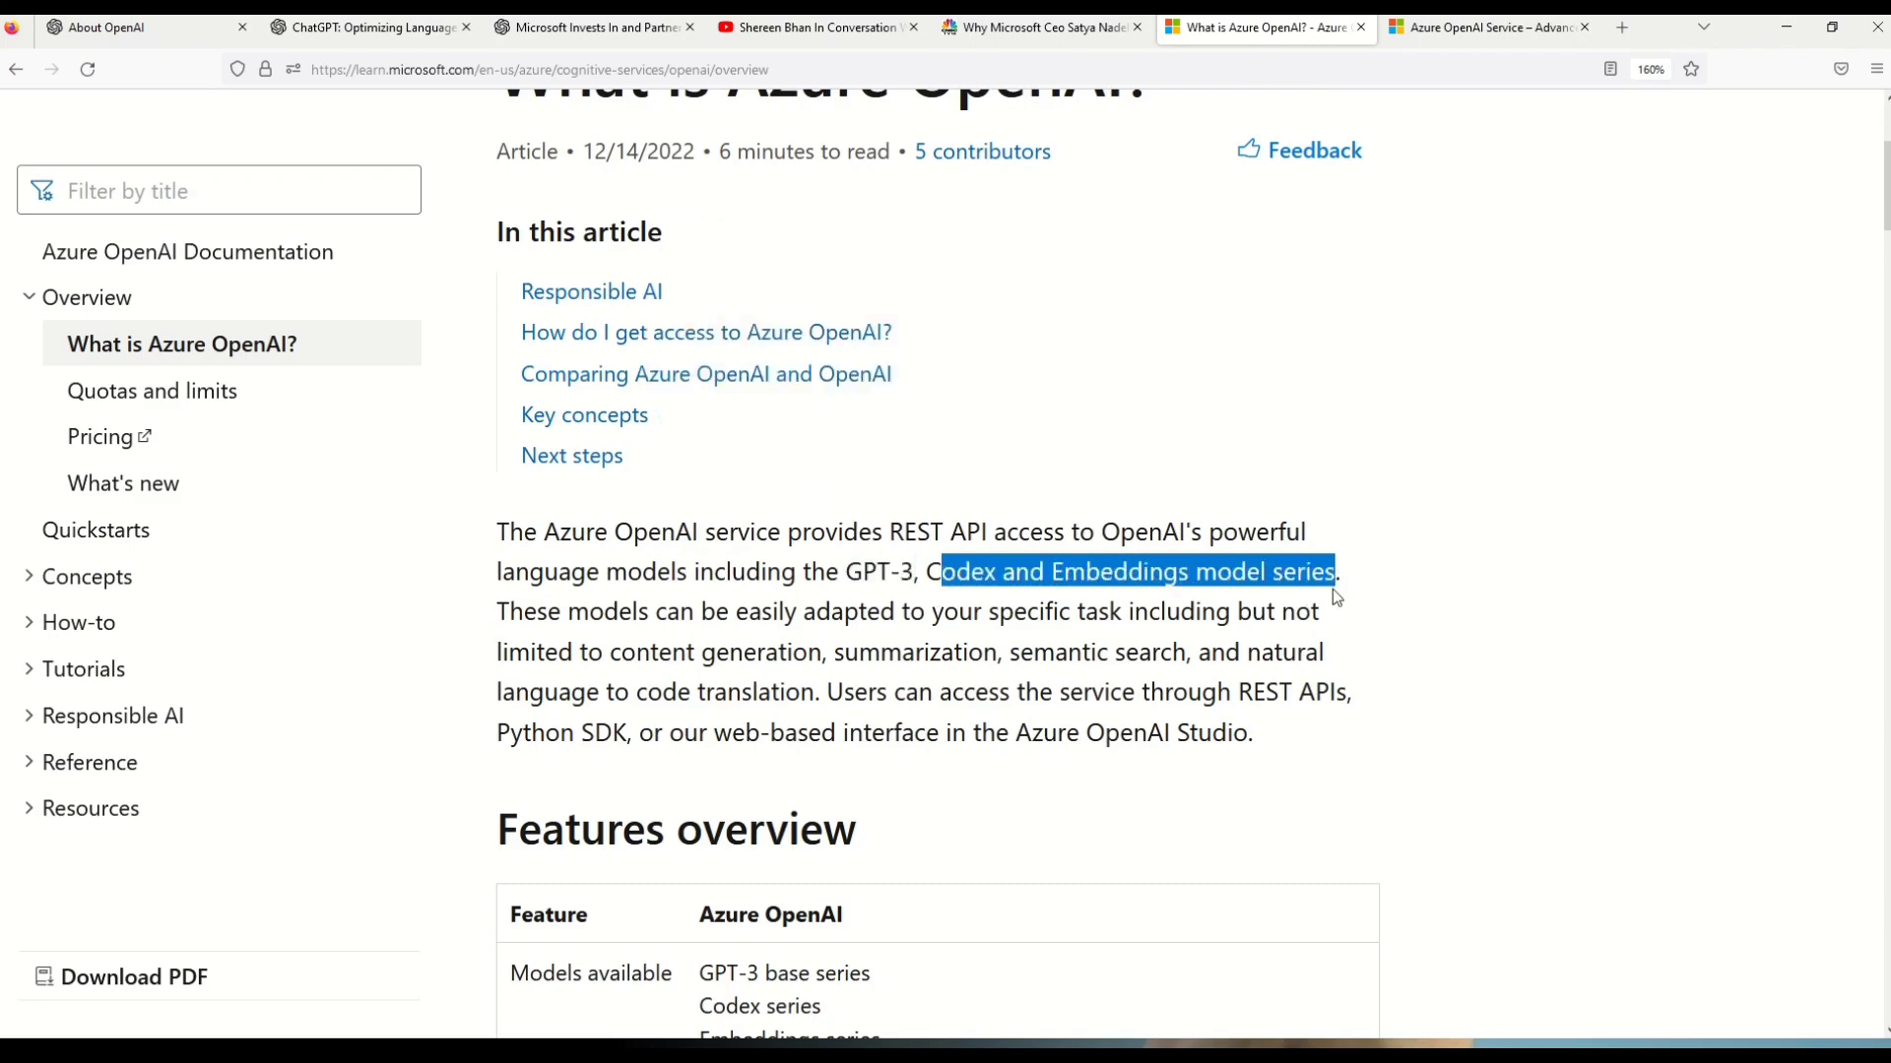
Step: Highlight GPT-3 and the Models available row, then scroll on to regional availability
{"action": "scroll", "coordinate": [1332, 589], "scroll_direction": "down", "scroll_amount": 4}
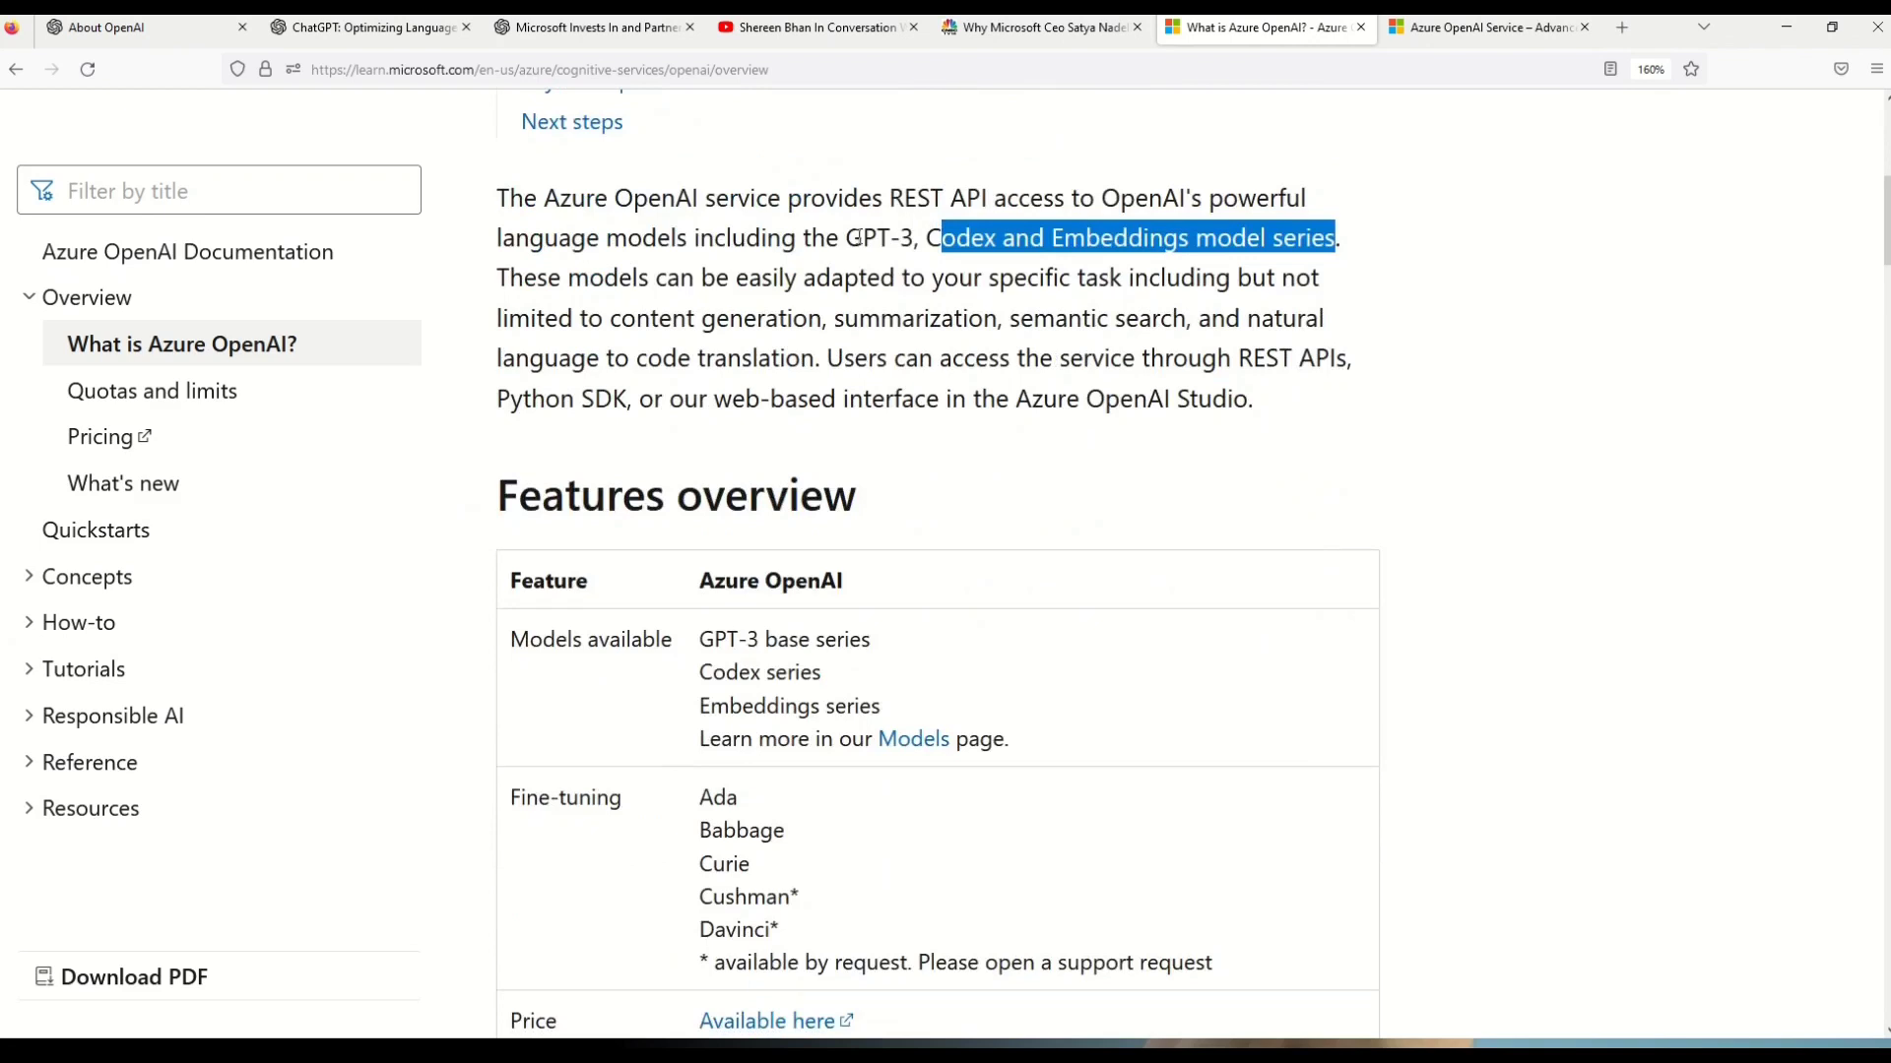
{"action": "left_click_drag", "start_coordinate": [847, 237], "coordinate": [916, 239]}
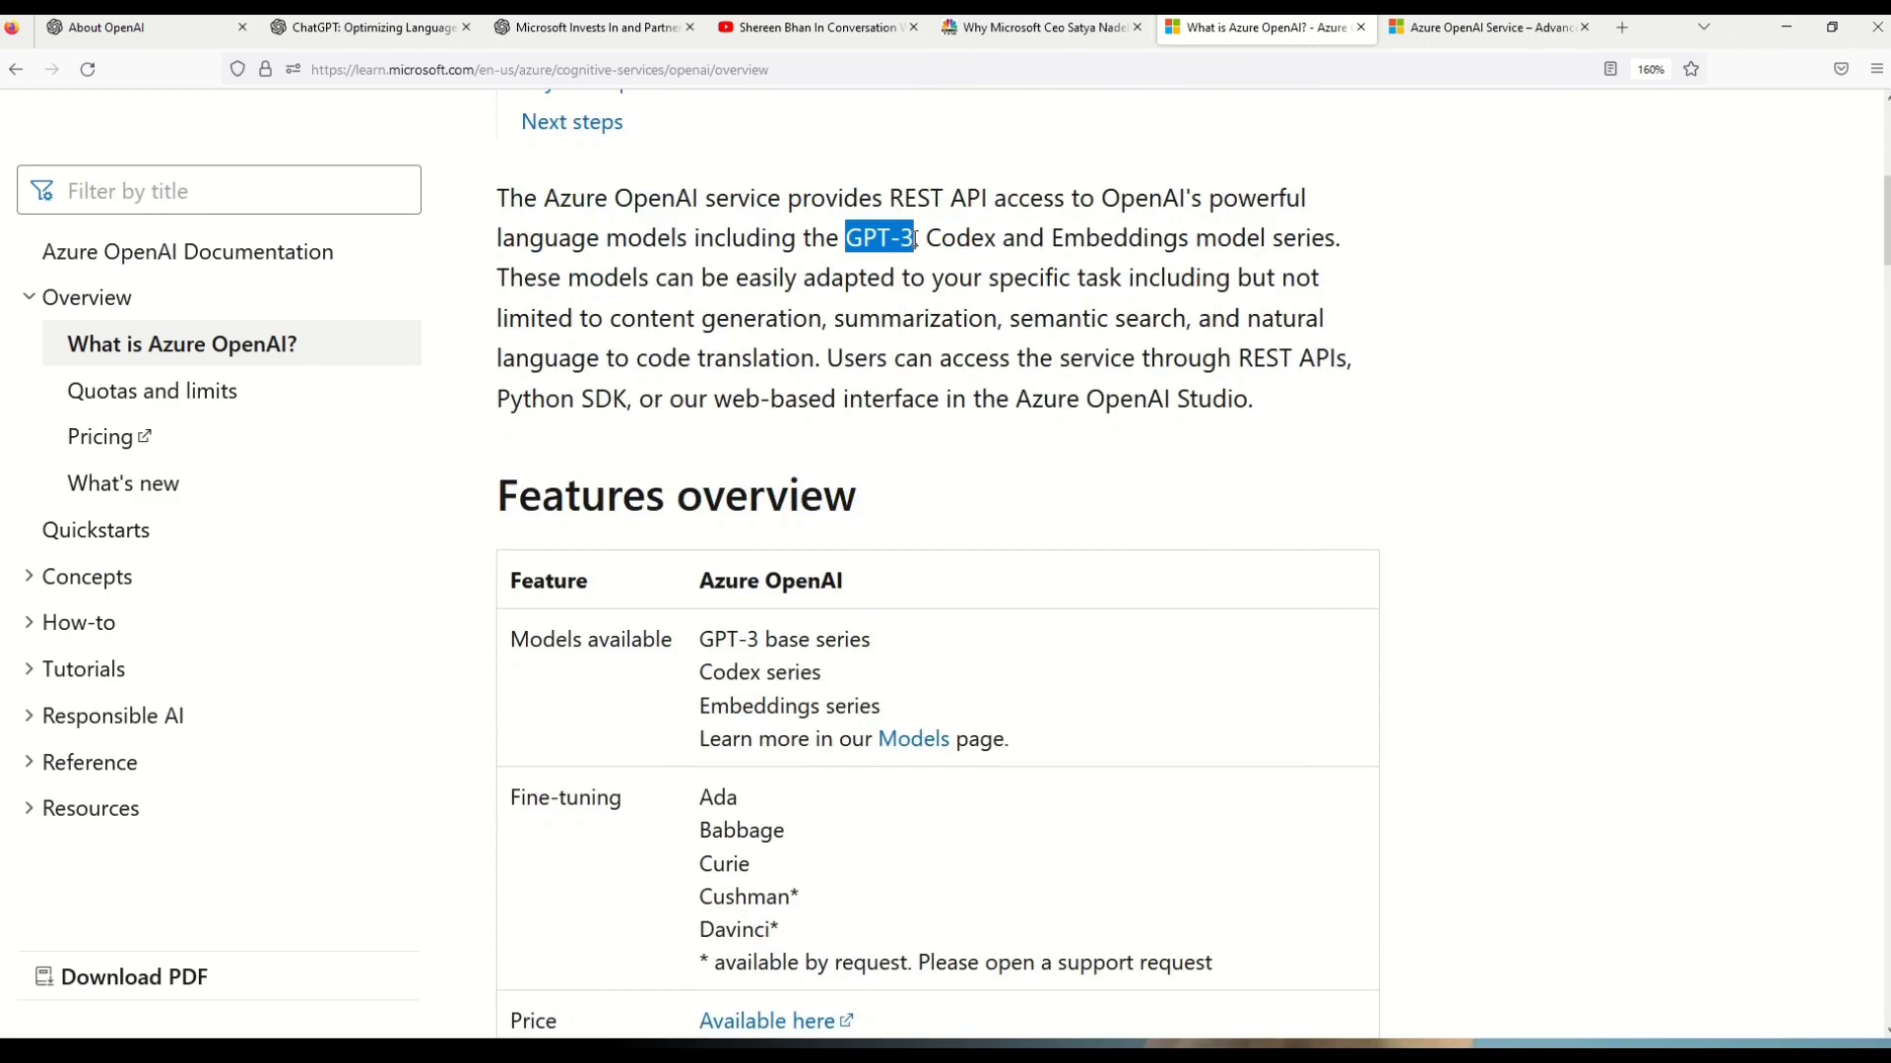
{"action": "left_click", "coordinate": [985, 252]}
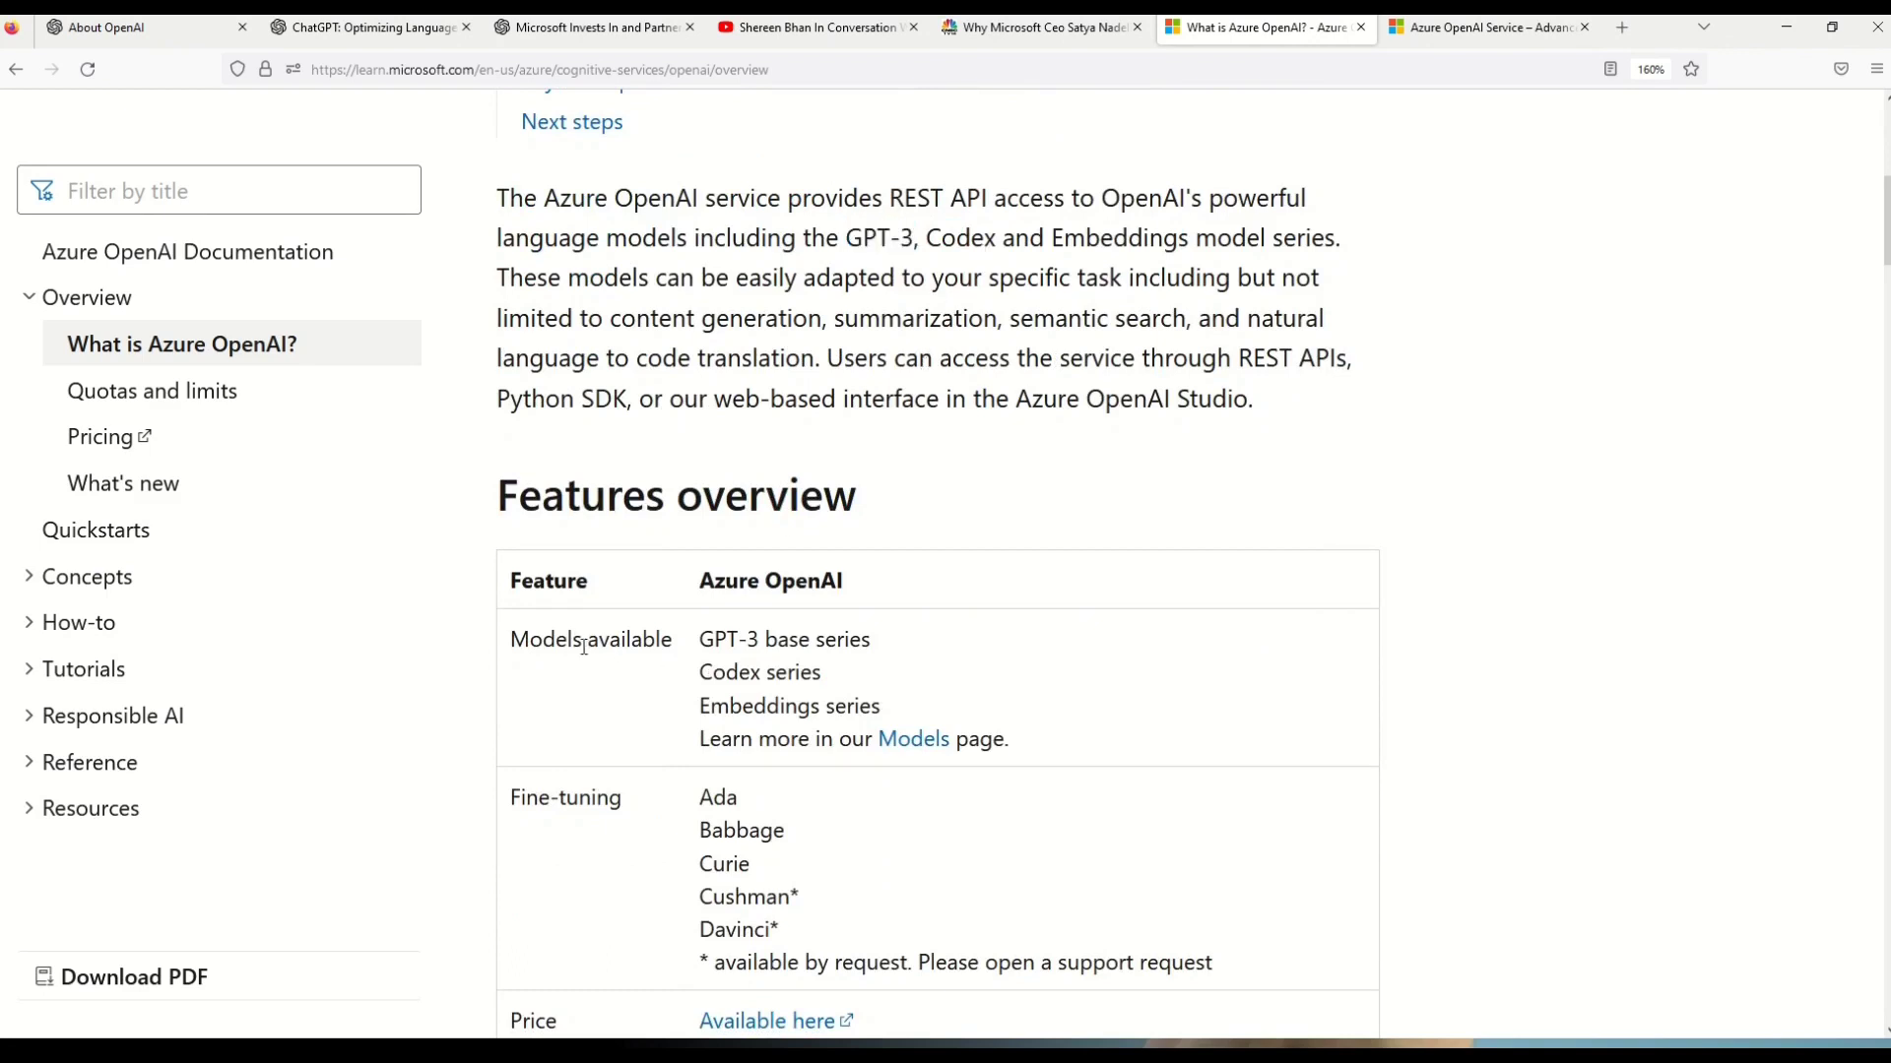
{"action": "left_click_drag", "start_coordinate": [582, 647], "coordinate": [880, 711]}
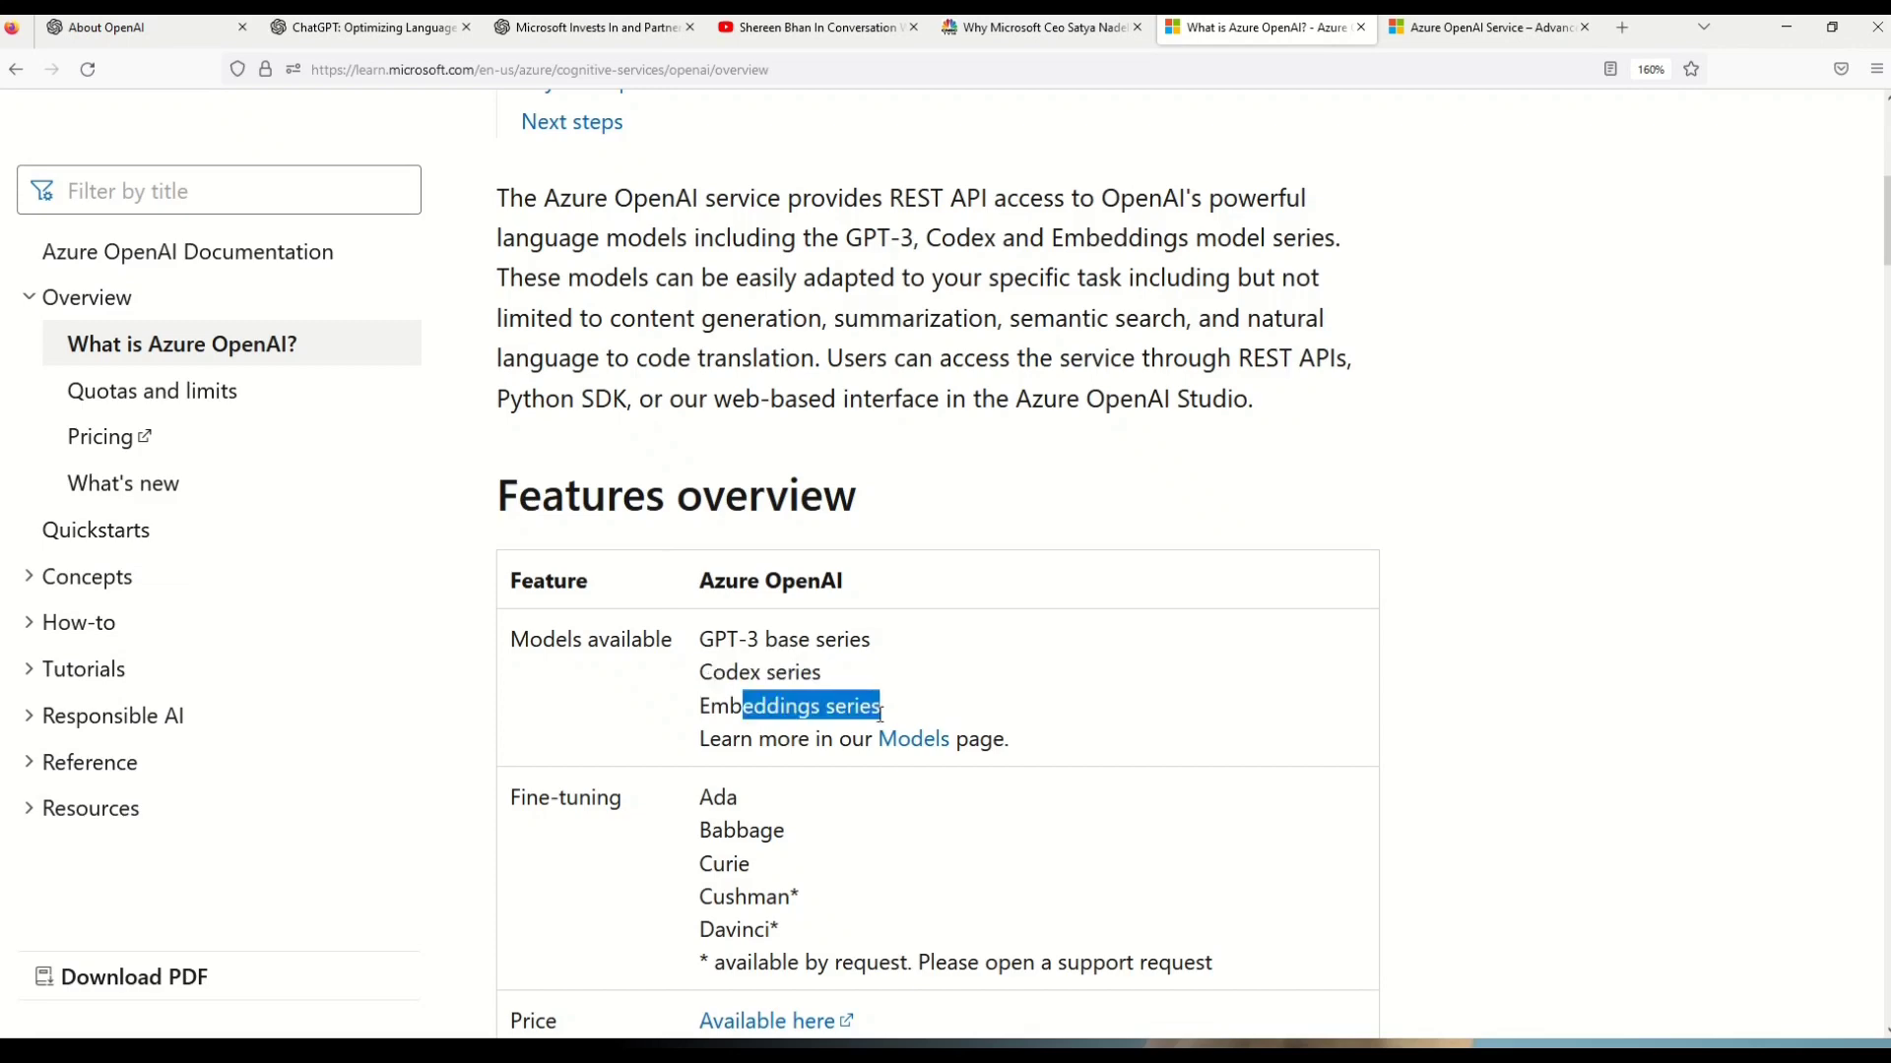
{"action": "scroll", "coordinate": [879, 711], "scroll_direction": "down", "scroll_amount": 2}
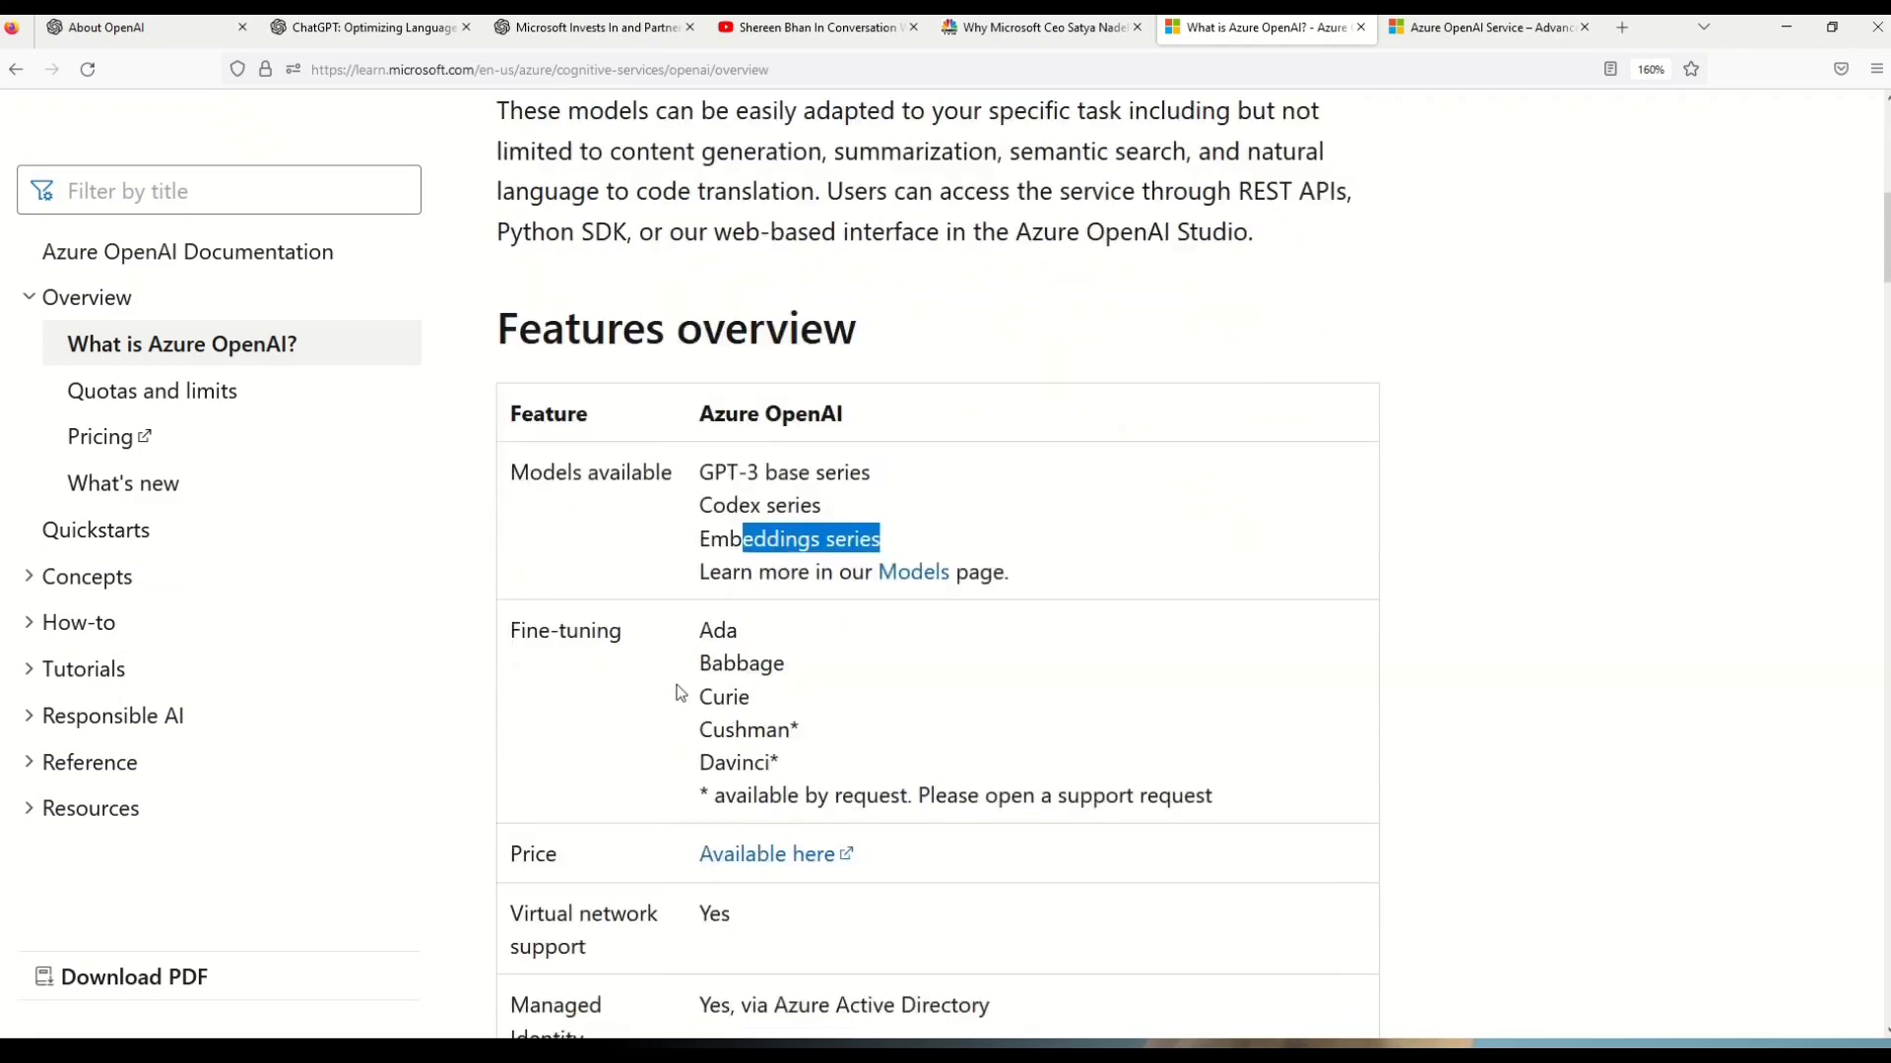
{"action": "scroll", "coordinate": [678, 692], "scroll_direction": "down", "scroll_amount": 7}
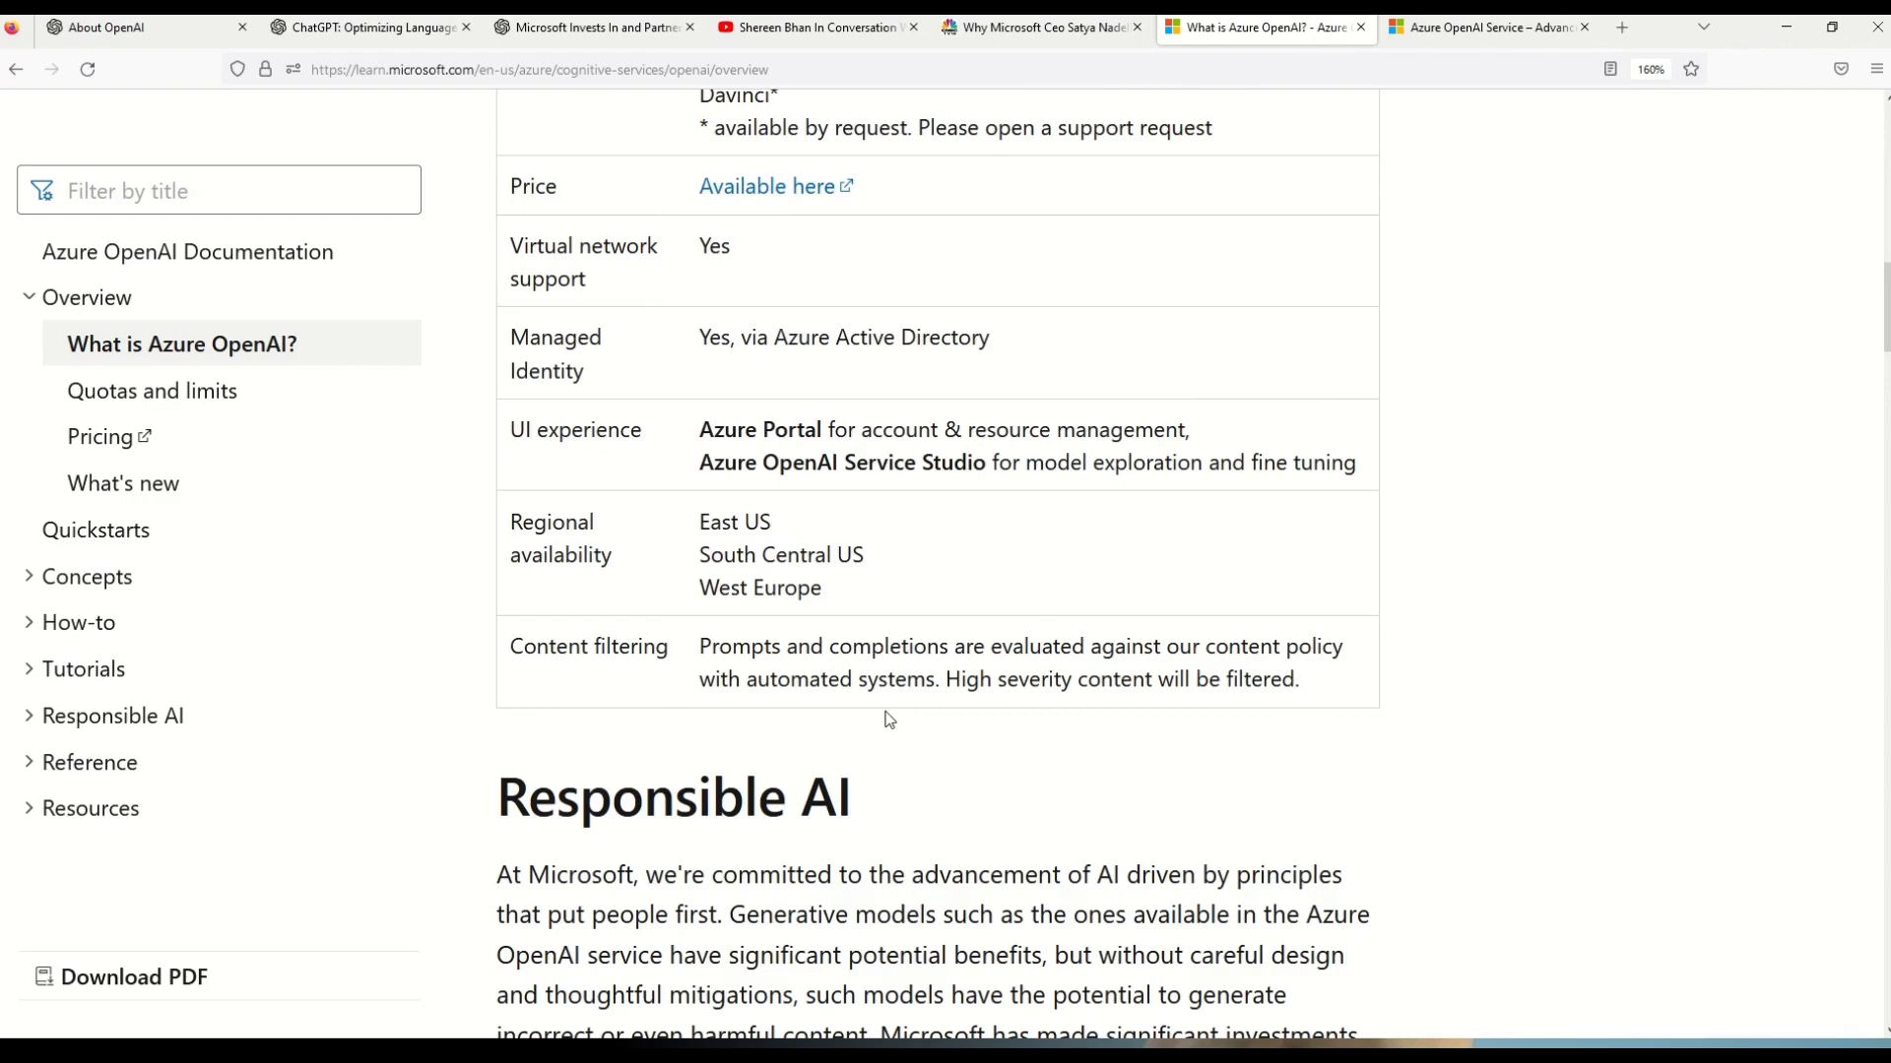
Step: Highlight the Responsible AI heading and the link to Microsoft's principles for responsible AI use
{"action": "scroll", "coordinate": [889, 720], "scroll_direction": "down", "scroll_amount": 3}
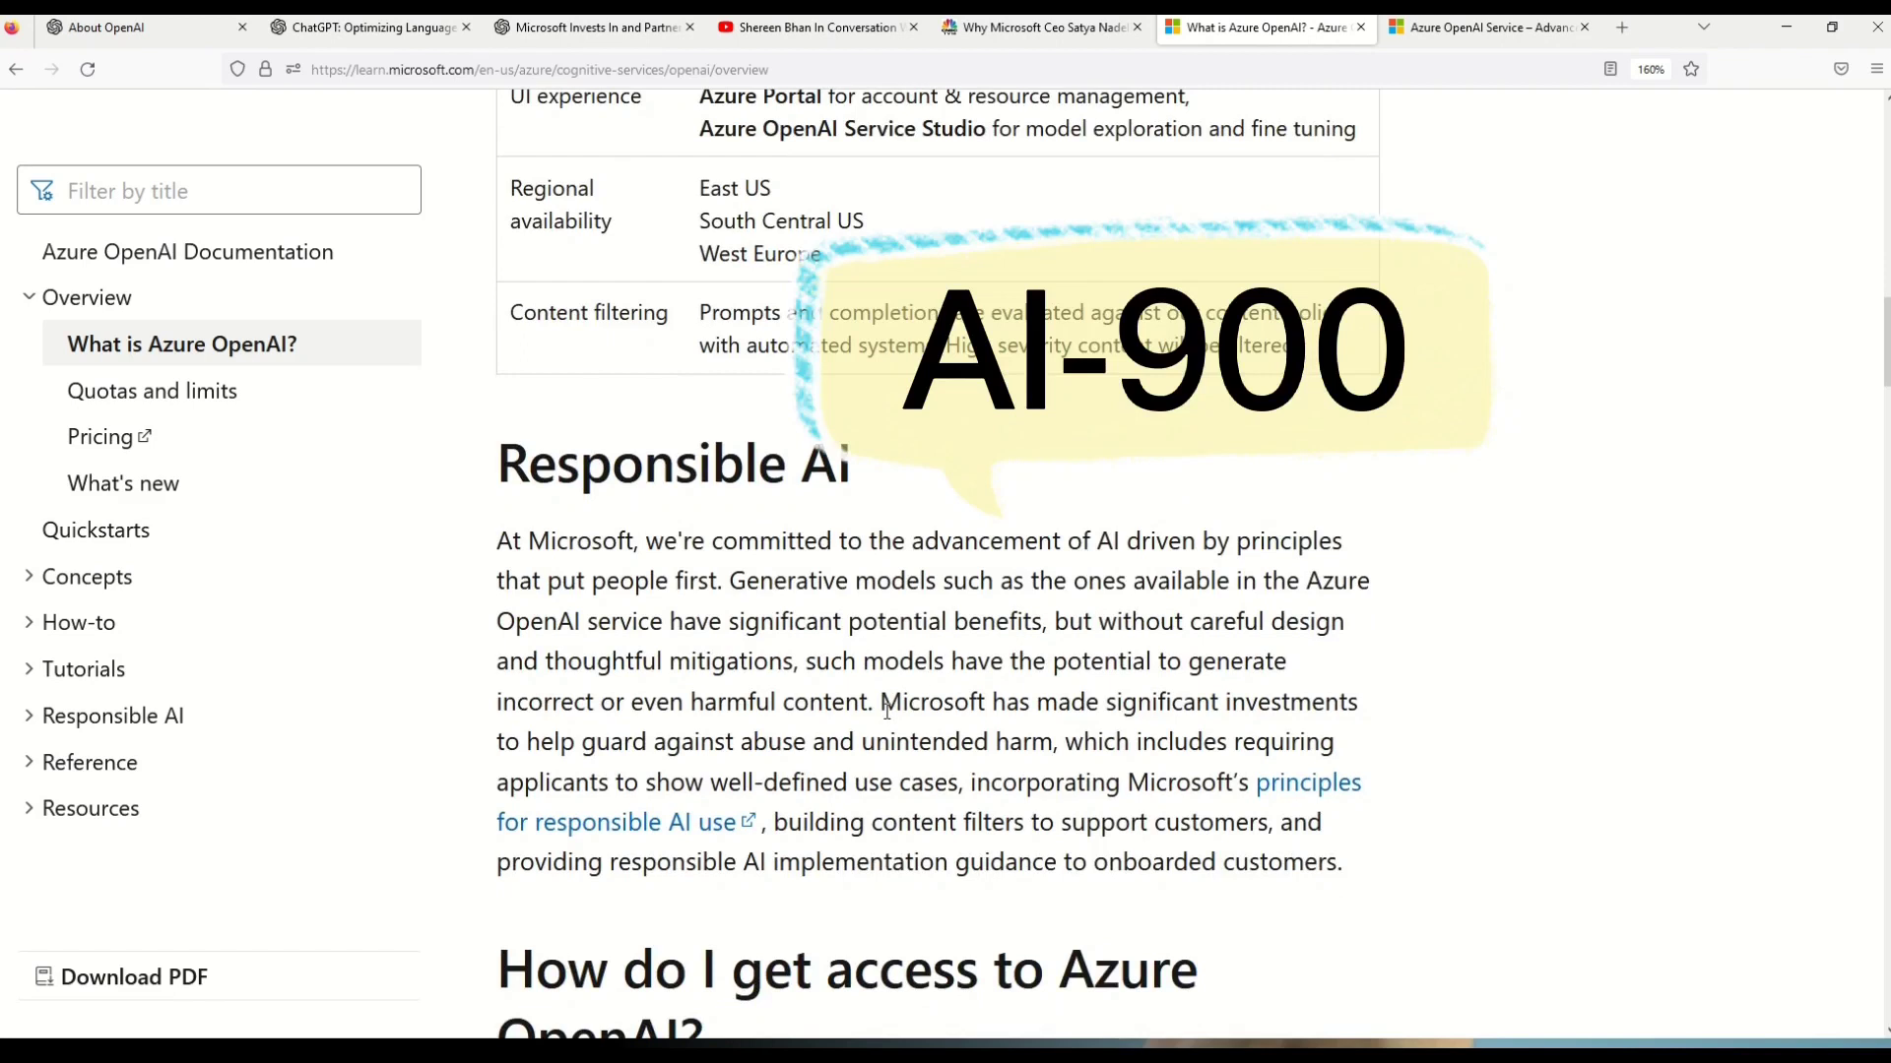
{"action": "left_click_drag", "start_coordinate": [879, 475], "coordinate": [484, 480]}
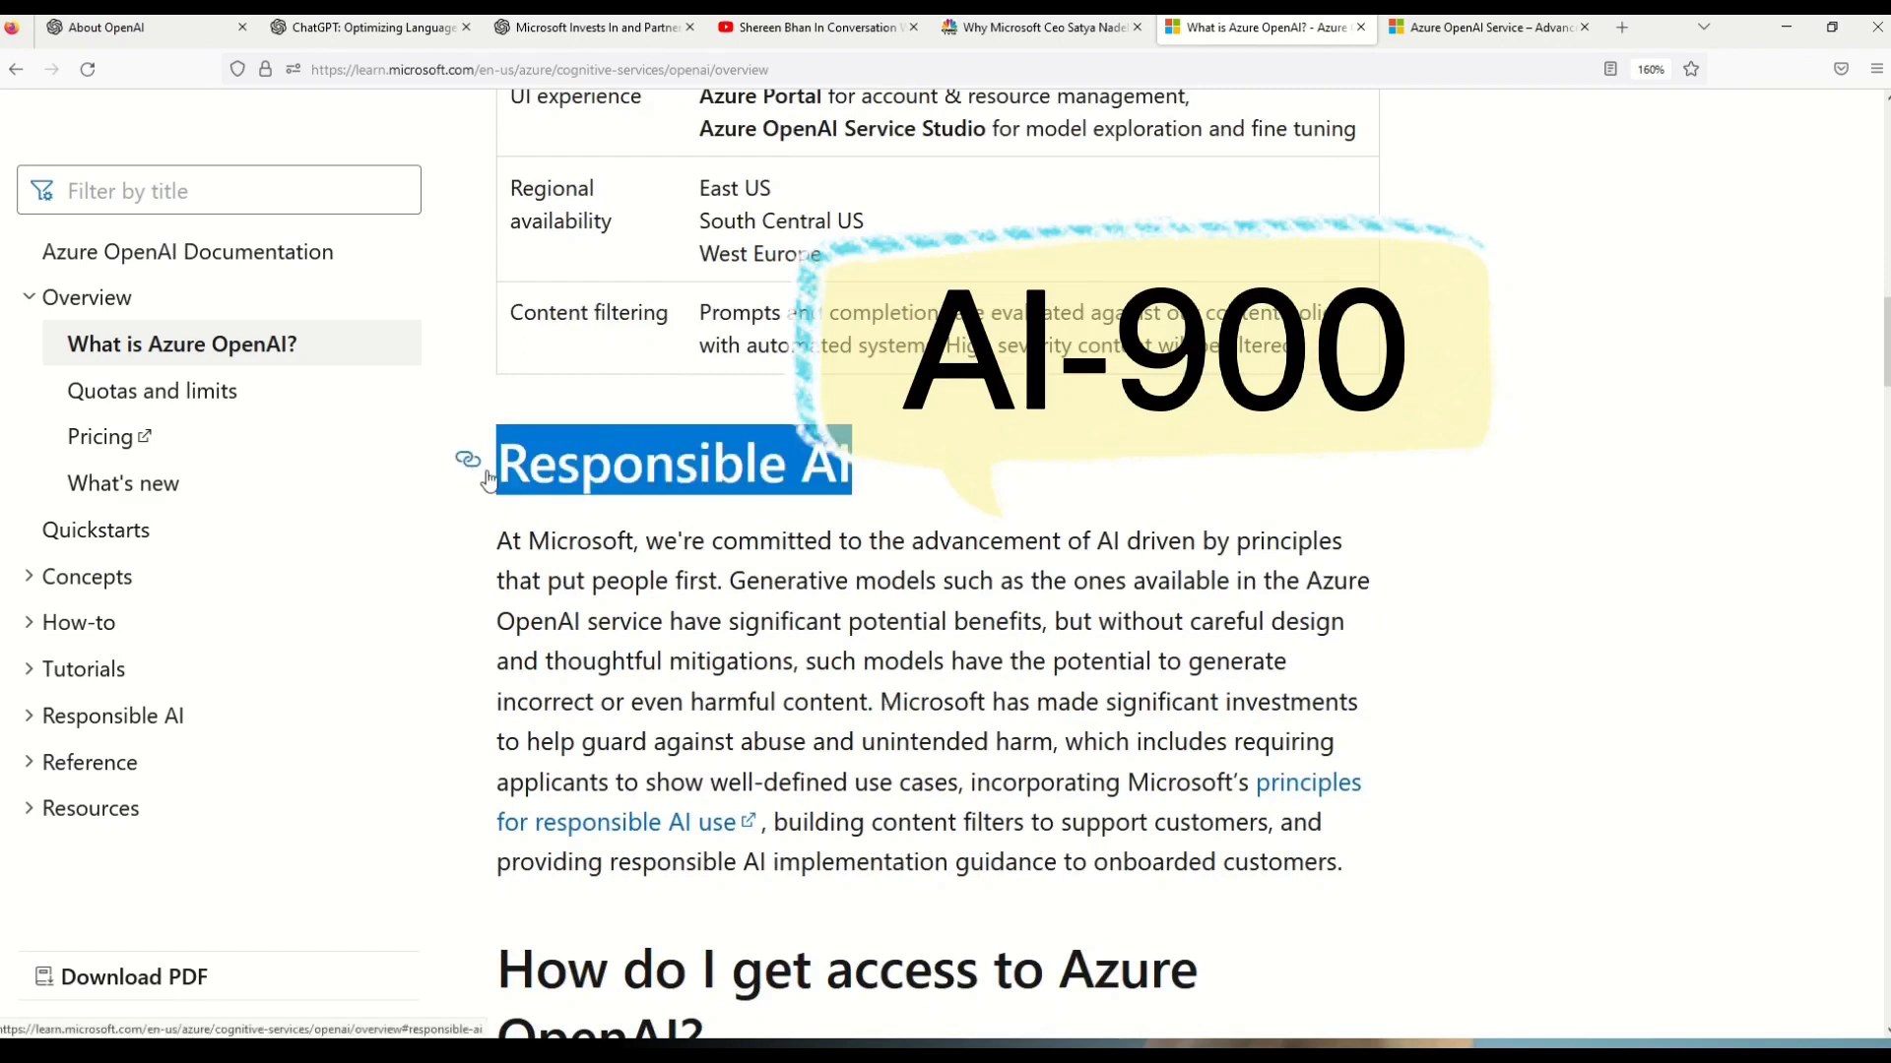
{"action": "left_click", "coordinate": [883, 476]}
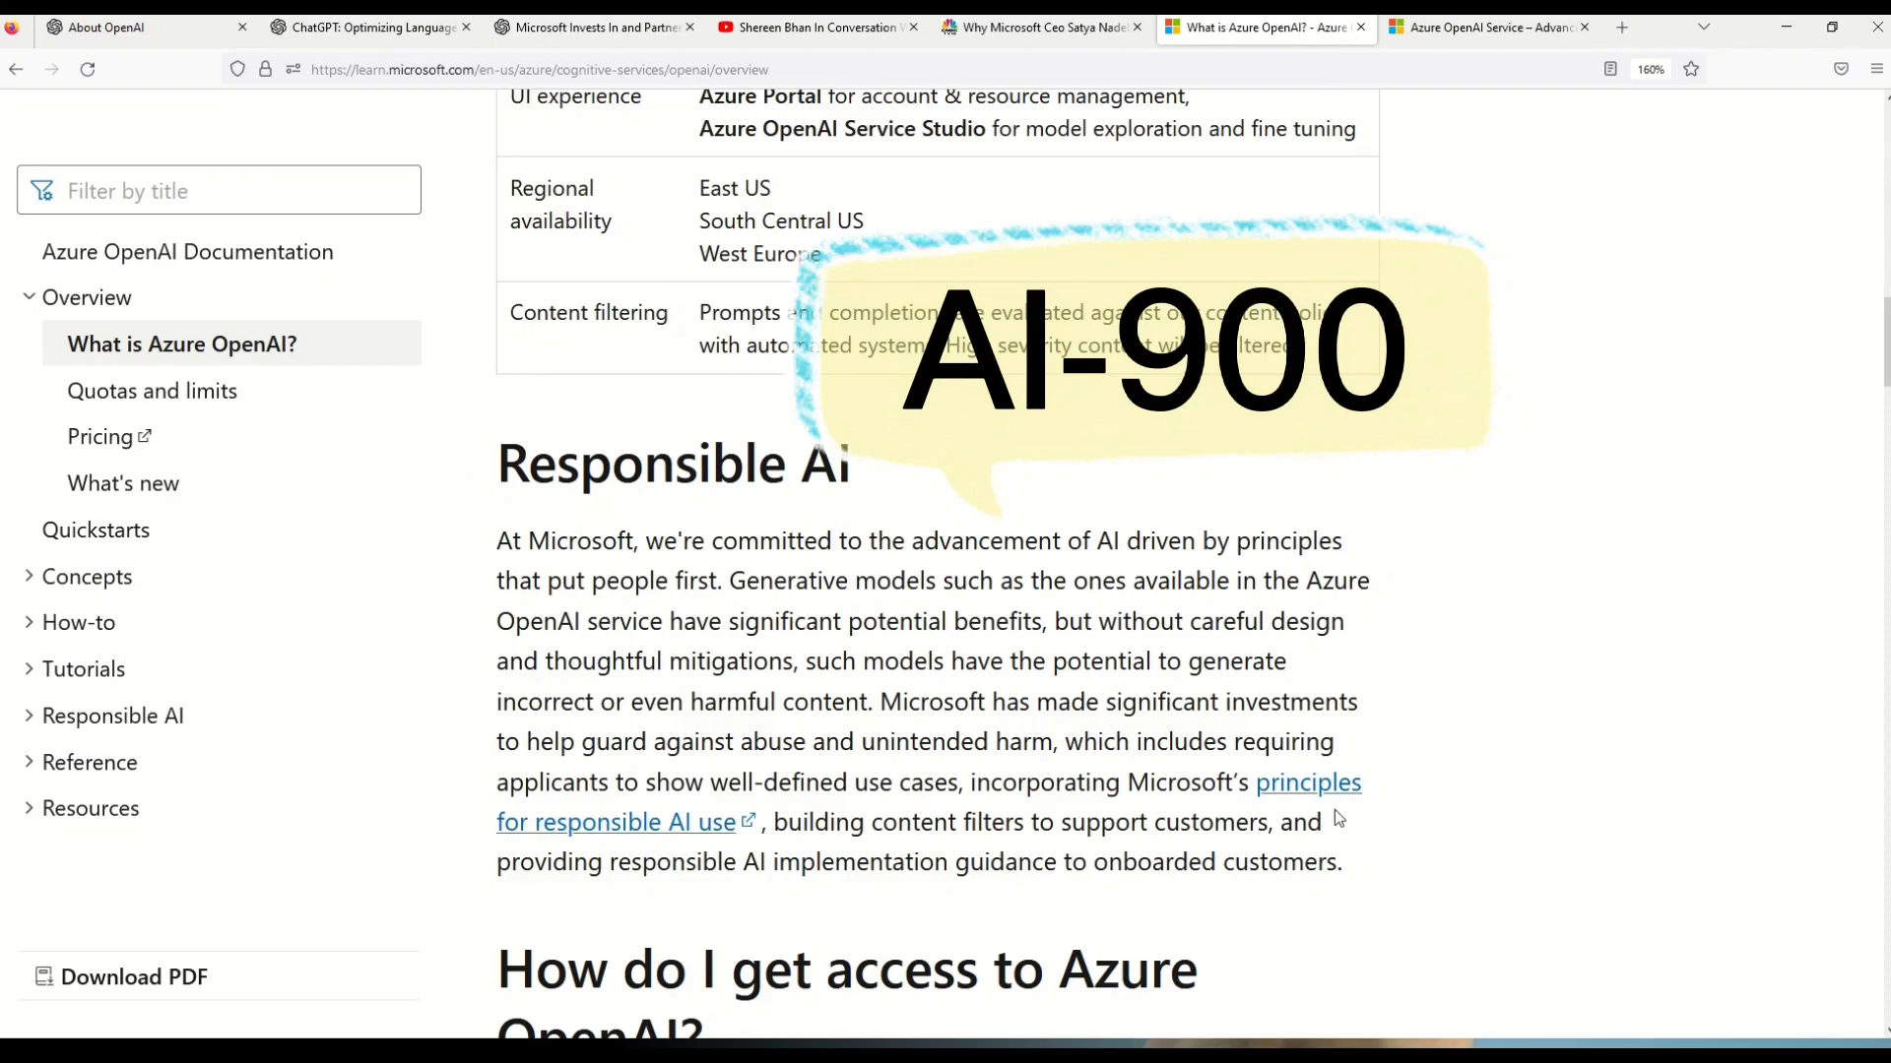
{"action": "left_click_drag", "start_coordinate": [1127, 784], "coordinate": [1332, 788]}
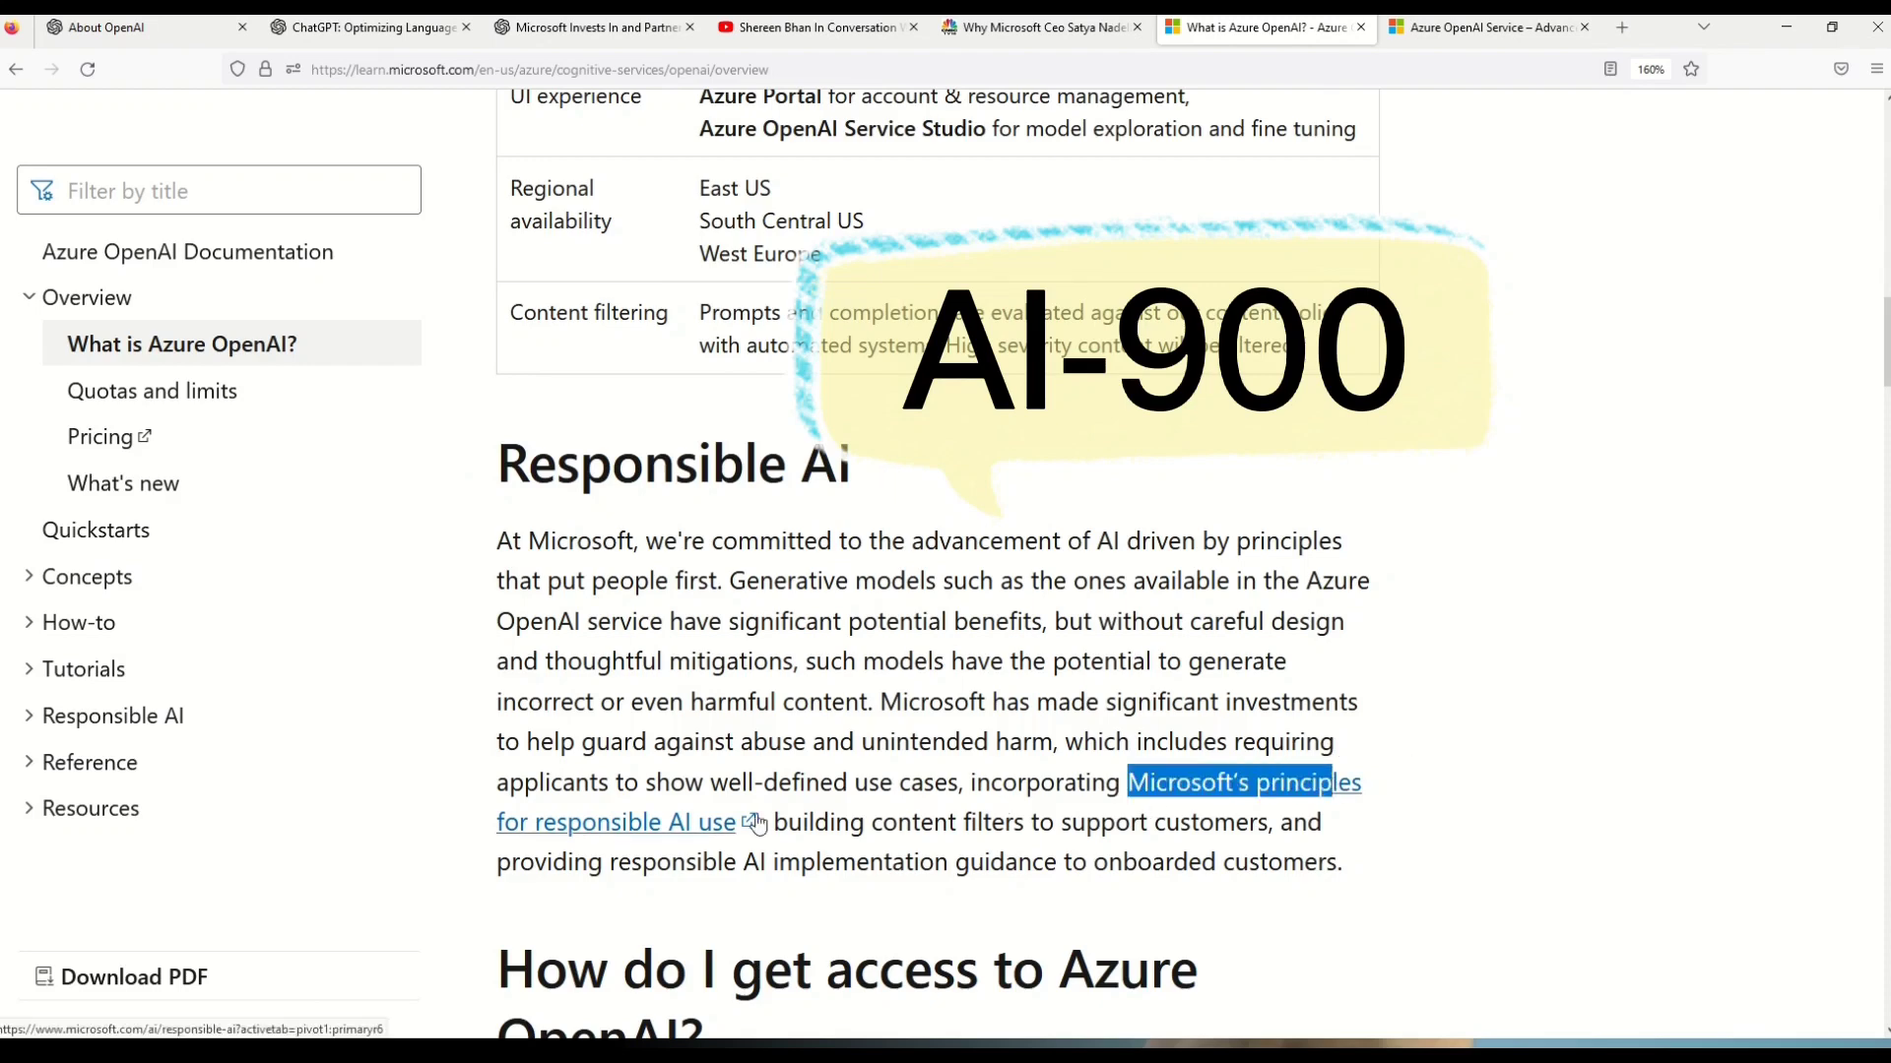